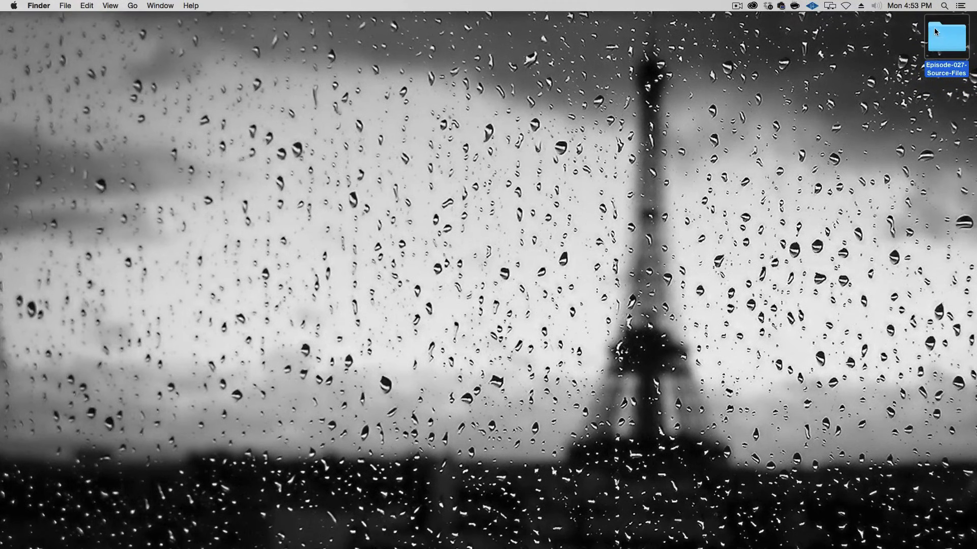
Step: Open Woman.jpg from the Episode-027-Source-Files folder in Photoshop
double_click(943, 31)
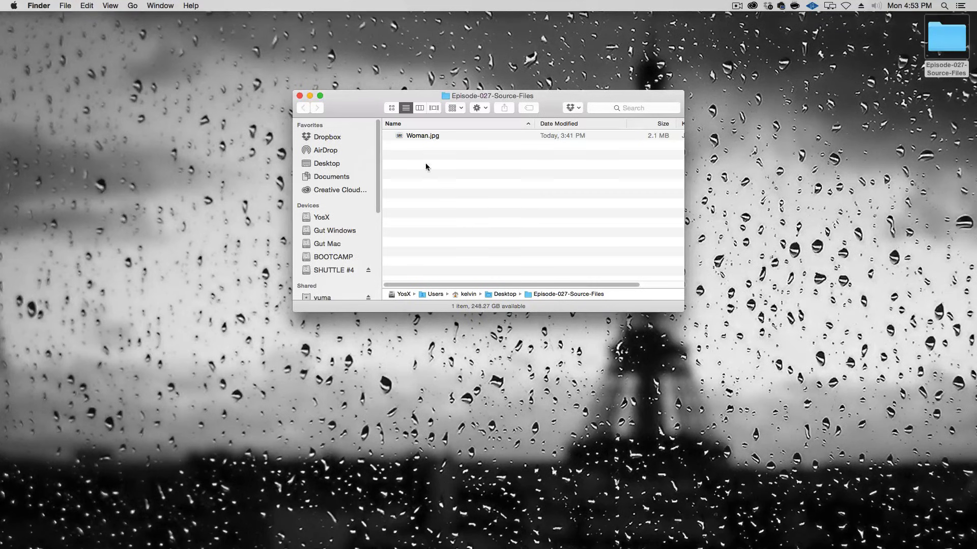
double_click(430, 136)
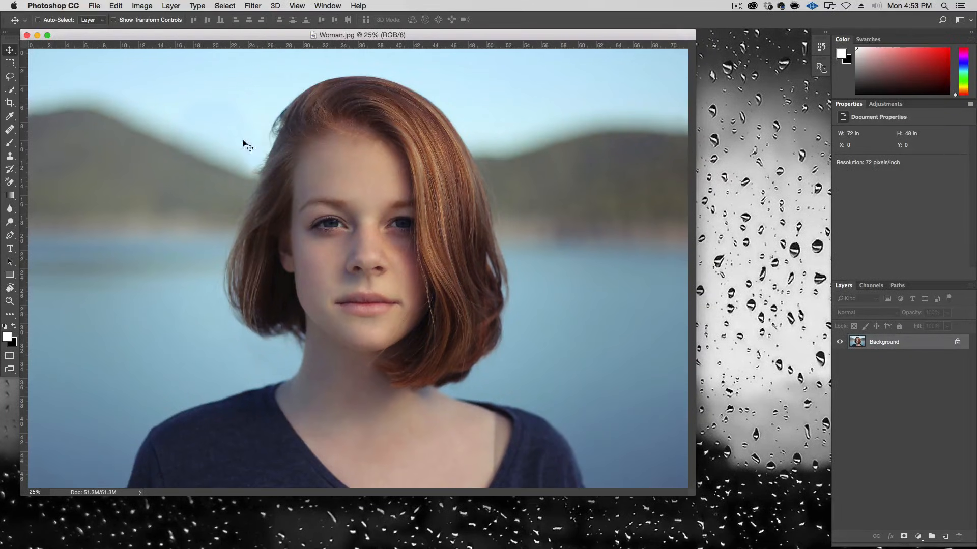
Step: Zoom in on the woman's face to 50%
key(super+r)
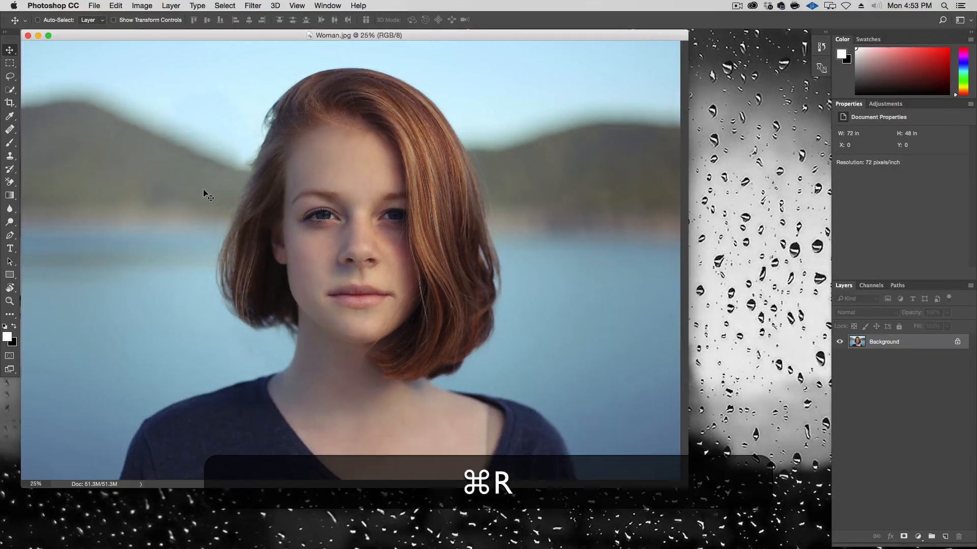
key(super+plus)
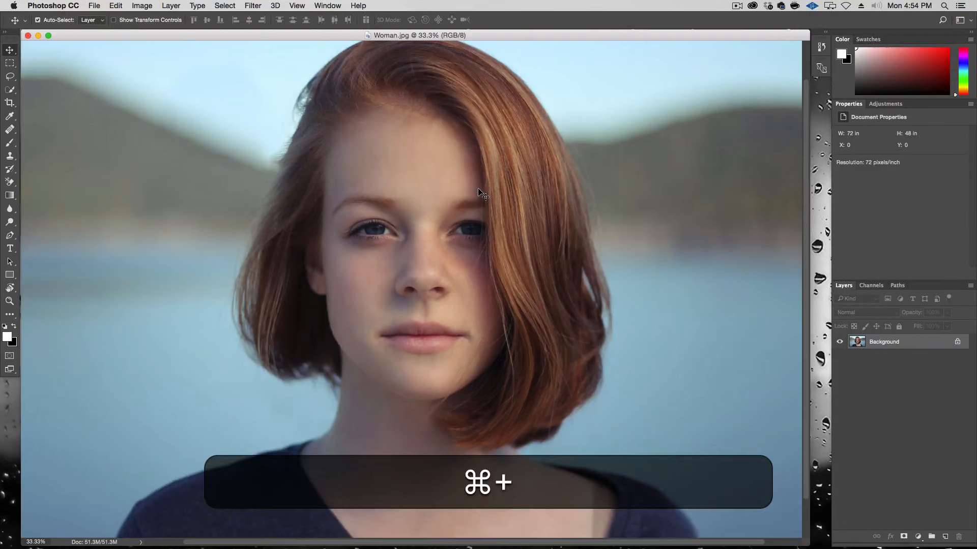
key(super+plus)
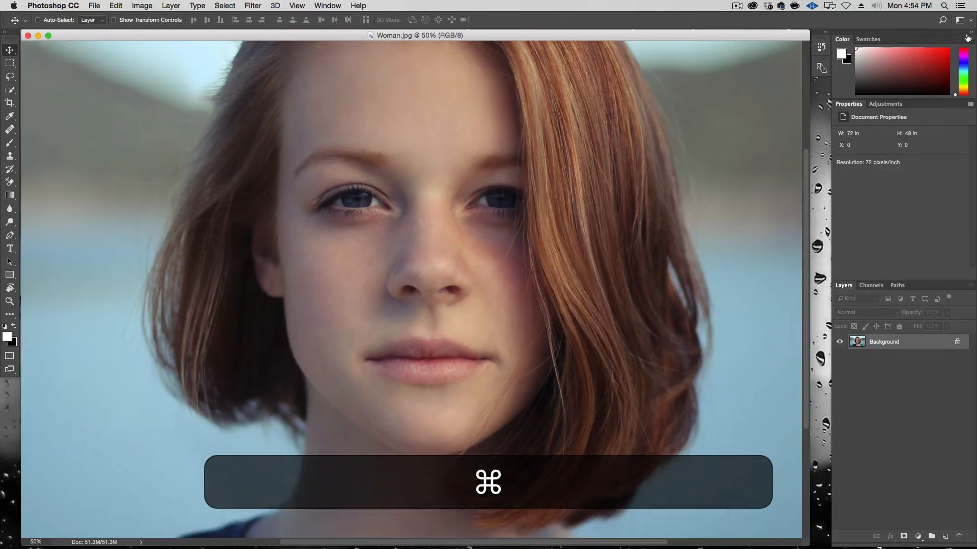
click(963, 20)
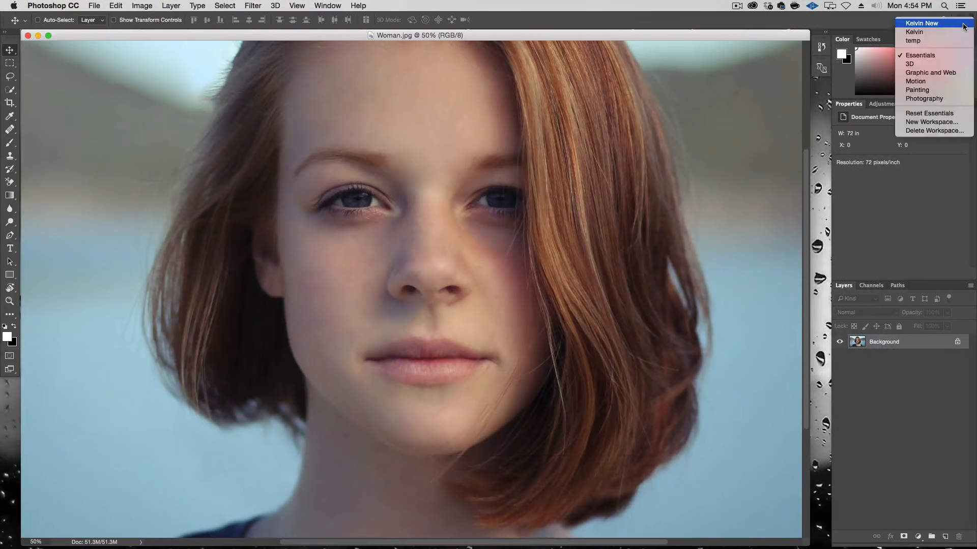
click(816, 24)
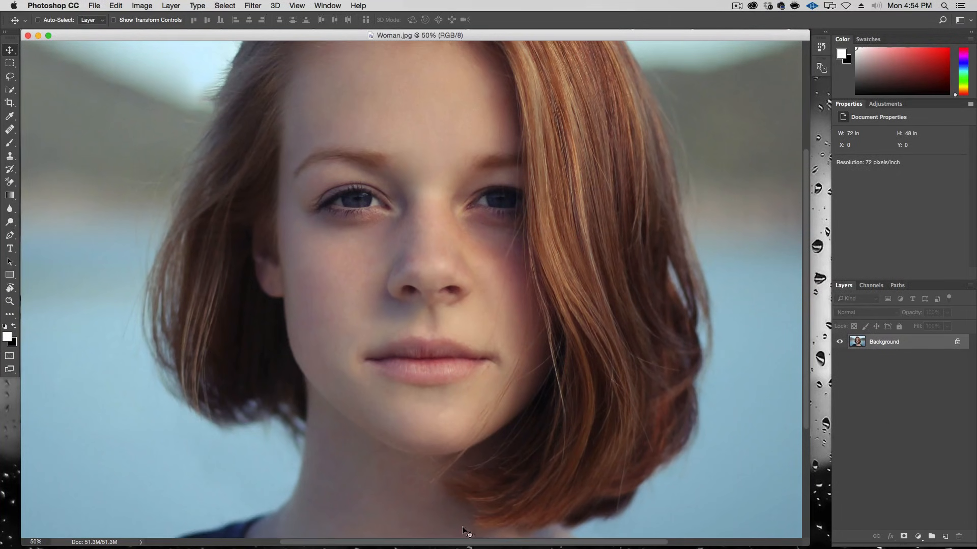
drag(599, 203, 642, 240)
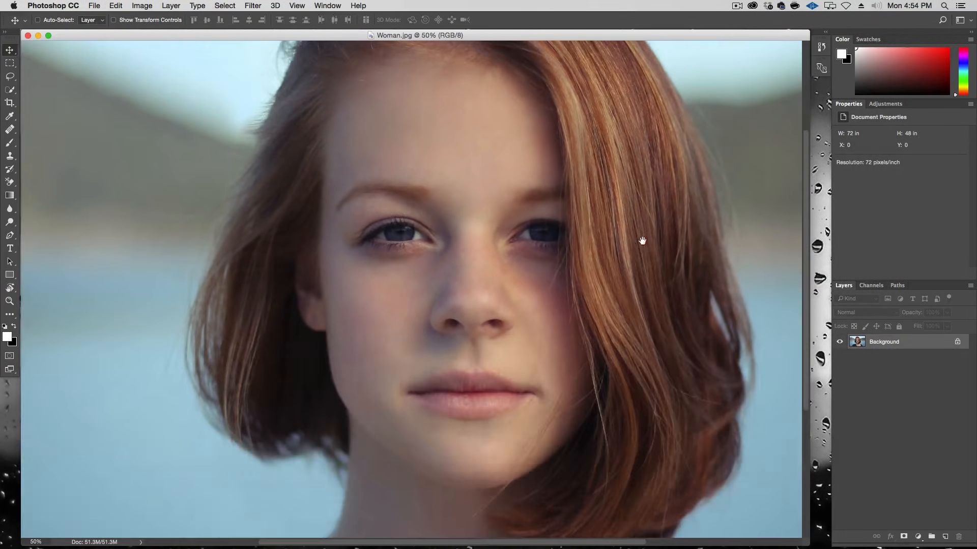
Step: Select the hair and shoulders with the Quick Selection tool at brush size 125
click(9, 91)
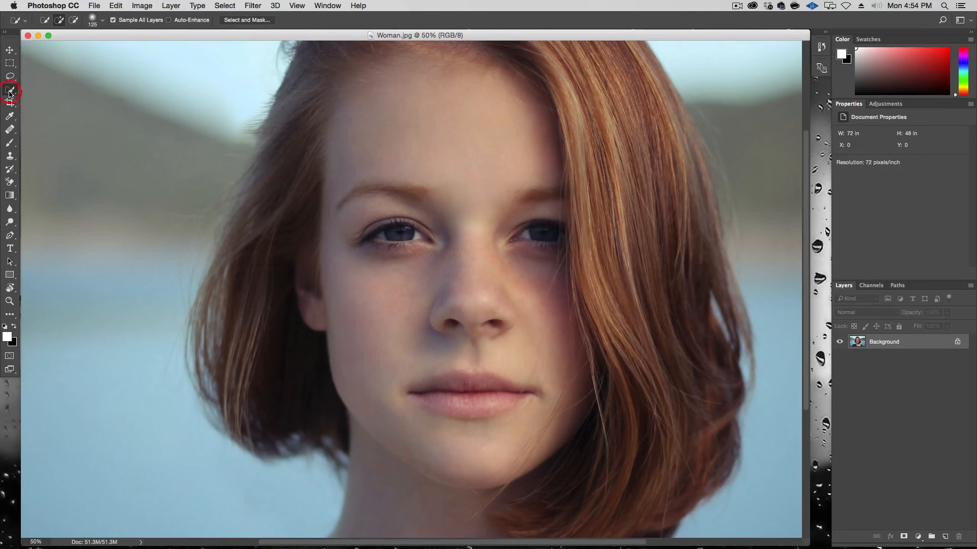
mouse_move(243, 416)
mouse_down()
mouse_move(277, 423)
mouse_move(286, 399)
mouse_move(264, 372)
mouse_move(228, 361)
mouse_move(220, 300)
mouse_move(251, 264)
mouse_move(232, 302)
mouse_move(217, 386)
mouse_move(255, 277)
mouse_move(249, 268)
mouse_move(283, 218)
mouse_move(300, 148)
mouse_move(390, 100)
mouse_move(525, 107)
mouse_move(559, 157)
mouse_up()
key(space)
key(space)
drag(580, 190, 471, 135)
mouse_move(529, 255)
mouse_down()
mouse_move(546, 228)
mouse_move(565, 330)
mouse_move(524, 221)
mouse_up()
key(space)
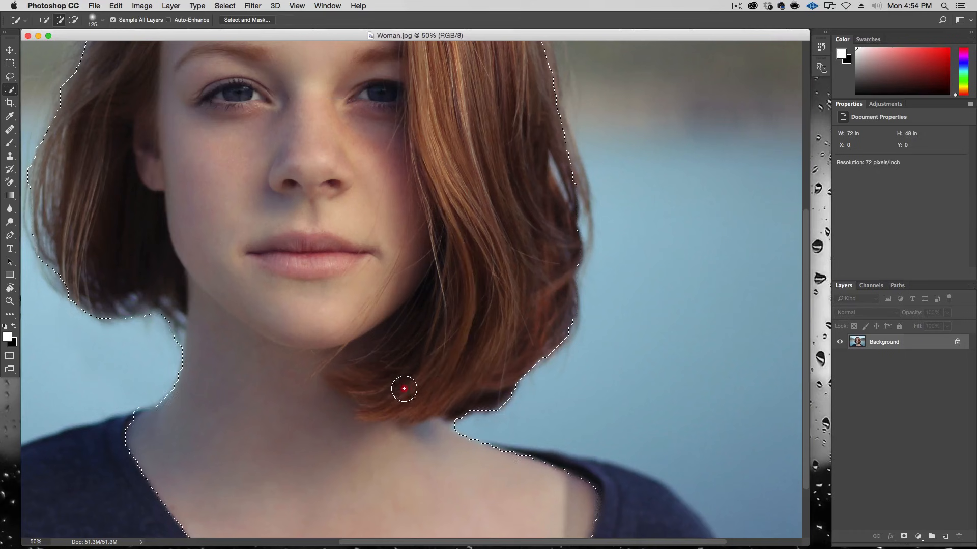
click(382, 390)
key(space)
mouse_move(422, 238)
mouse_down()
mouse_move(471, 336)
mouse_move(491, 155)
mouse_up()
drag(384, 342, 349, 270)
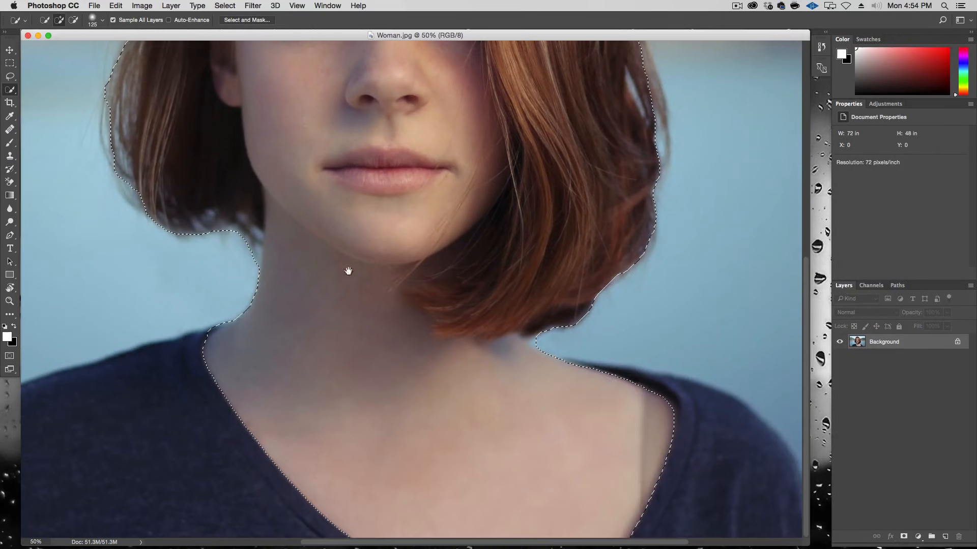
Step: Subtract the face and neck from the selection so only the hair remains selected
key(alt)
drag(384, 445, 422, 403)
mouse_move(354, 364)
mouse_down()
mouse_move(336, 280)
mouse_move(366, 422)
mouse_move(447, 240)
mouse_move(375, 157)
mouse_move(409, 328)
mouse_move(365, 184)
mouse_move(370, 236)
mouse_up()
key(space)
key(space)
key(space)
drag(319, 395, 365, 281)
drag(304, 298, 302, 284)
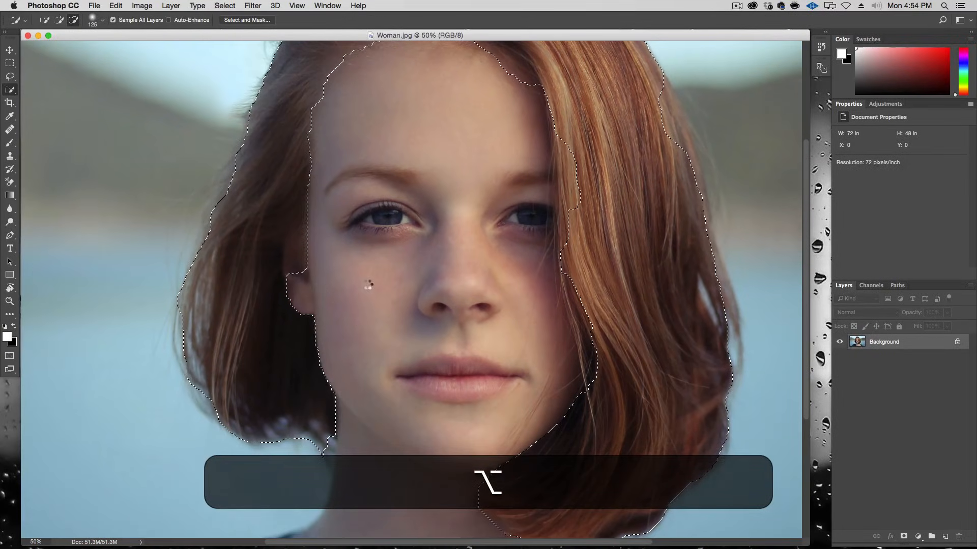
key(space)
drag(447, 337, 414, 435)
key(space)
drag(504, 224, 373, 131)
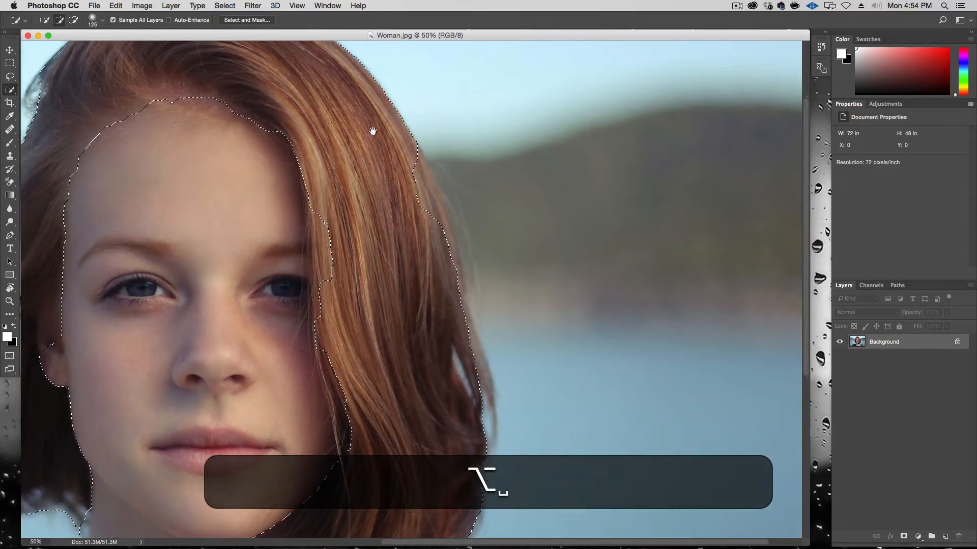
mouse_move(437, 165)
mouse_down()
mouse_move(408, 164)
mouse_move(424, 207)
mouse_up()
key(space)
drag(460, 428, 462, 210)
key(space)
drag(340, 330, 619, 310)
drag(493, 125, 461, 410)
Step: Open Select and Mask and brush the left and top hair edges with the Refine Edge Brush tool
click(230, 20)
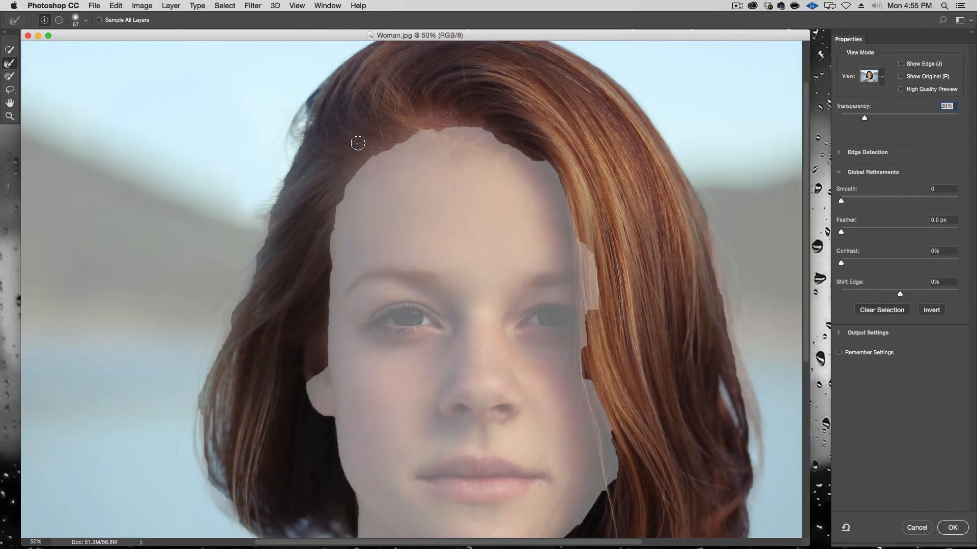
click(10, 63)
mouse_move(343, 167)
mouse_down()
mouse_move(352, 156)
mouse_move(362, 160)
mouse_move(325, 252)
mouse_move(318, 392)
mouse_up()
key(space)
drag(378, 420, 391, 307)
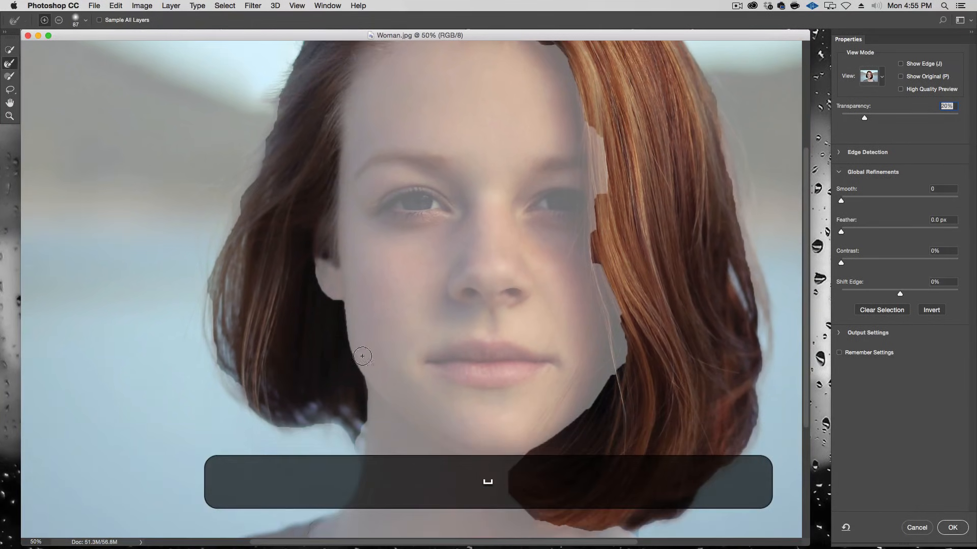
mouse_move(363, 434)
mouse_down()
mouse_move(316, 425)
mouse_move(339, 412)
mouse_move(277, 415)
mouse_move(229, 368)
mouse_move(234, 356)
mouse_move(261, 375)
mouse_move(223, 362)
mouse_move(221, 371)
mouse_move(220, 274)
mouse_move(242, 210)
mouse_move(250, 412)
mouse_up()
key(space)
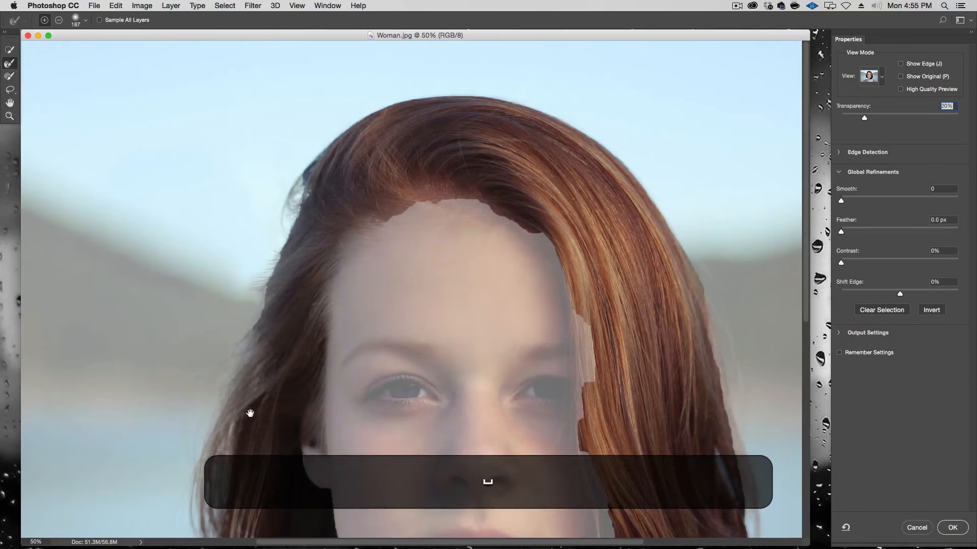
drag(239, 324, 257, 279)
ctrl+alt+drag(327, 218, 314, 219)
mouse_move(283, 276)
mouse_down()
mouse_move(270, 270)
mouse_move(303, 156)
mouse_move(325, 159)
mouse_up()
drag(668, 181, 499, 112)
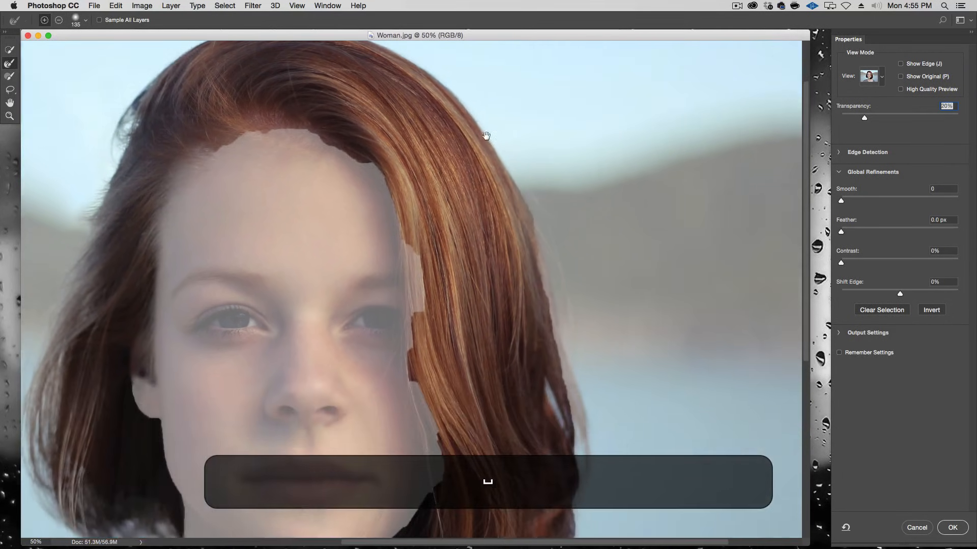
mouse_move(215, 144)
mouse_down()
mouse_move(273, 126)
mouse_move(336, 148)
mouse_move(371, 183)
mouse_up()
drag(420, 216, 406, 217)
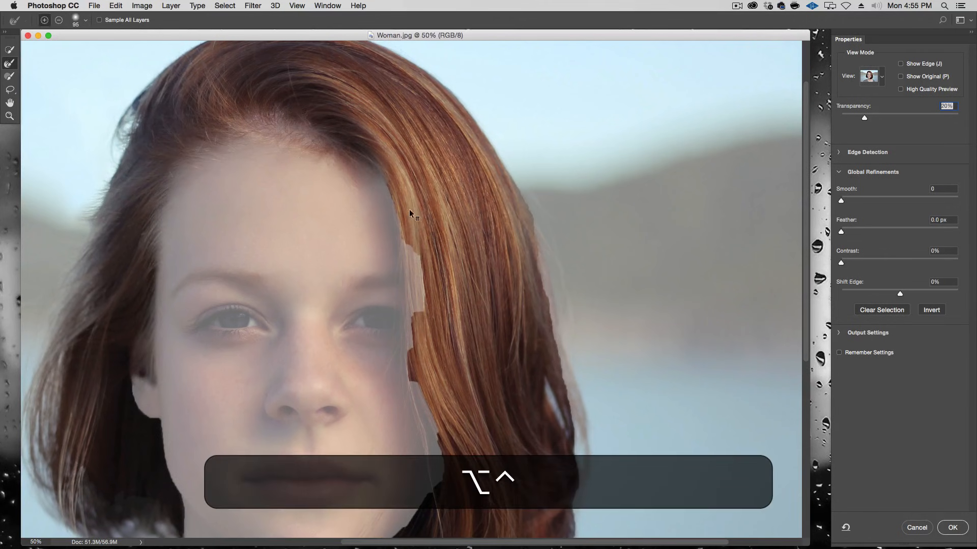
Step: Refine the right side, ends and crown of the hair with the Refine Edge Brush tool
drag(420, 289, 414, 322)
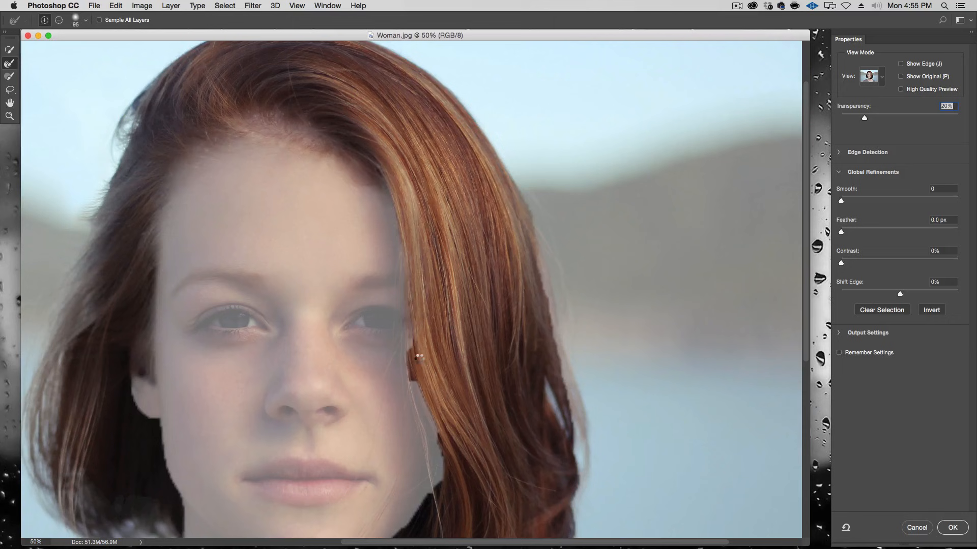
drag(417, 378, 428, 304)
drag(424, 256, 447, 426)
mouse_move(467, 378)
mouse_down()
mouse_move(535, 277)
mouse_move(515, 278)
mouse_move(496, 296)
mouse_up()
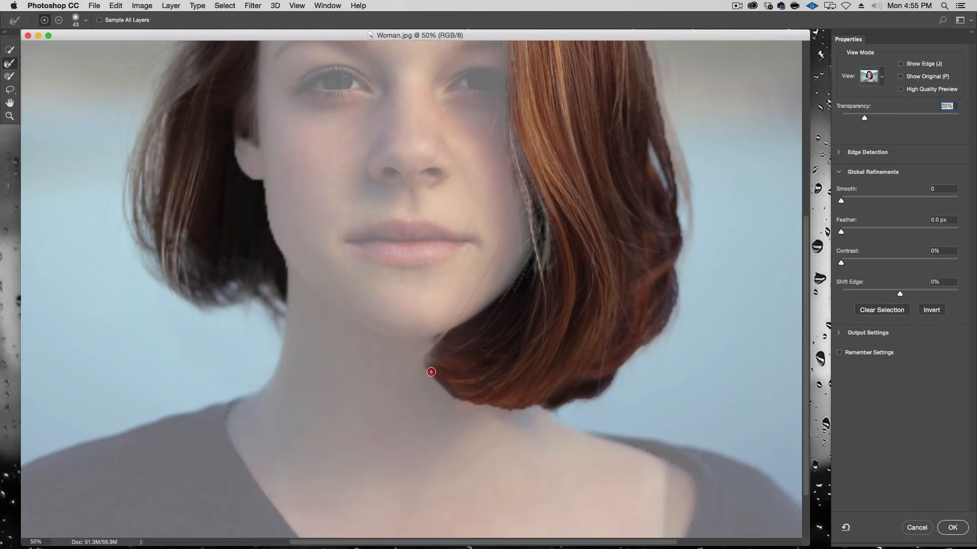
drag(426, 386, 447, 388)
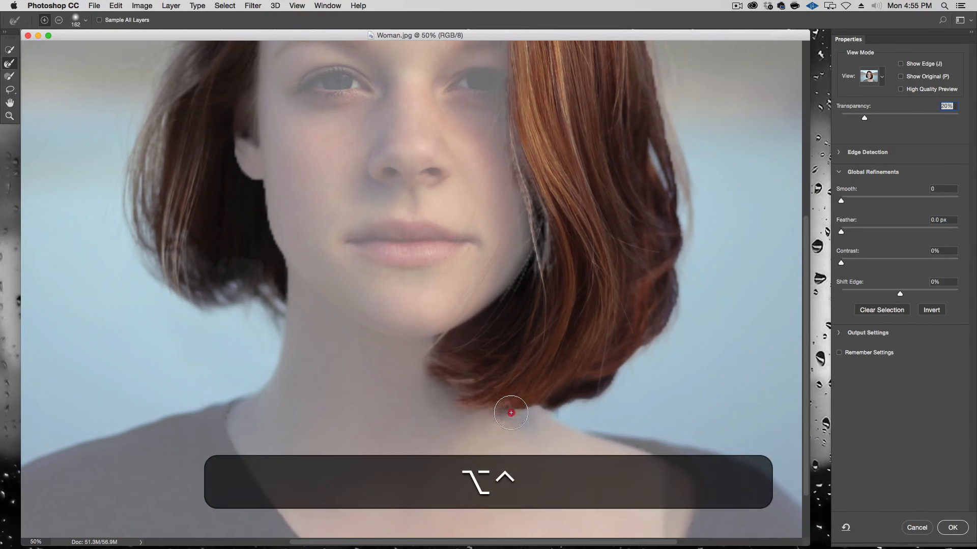
mouse_move(713, 356)
mouse_down()
mouse_move(562, 421)
mouse_move(499, 465)
mouse_move(523, 405)
mouse_move(539, 316)
mouse_move(520, 275)
mouse_move(515, 183)
mouse_up()
mouse_move(514, 183)
mouse_down()
mouse_move(522, 270)
mouse_move(511, 381)
mouse_move(467, 265)
mouse_up()
mouse_move(466, 265)
mouse_down()
mouse_move(430, 203)
mouse_move(447, 164)
mouse_move(402, 162)
mouse_move(326, 104)
mouse_up()
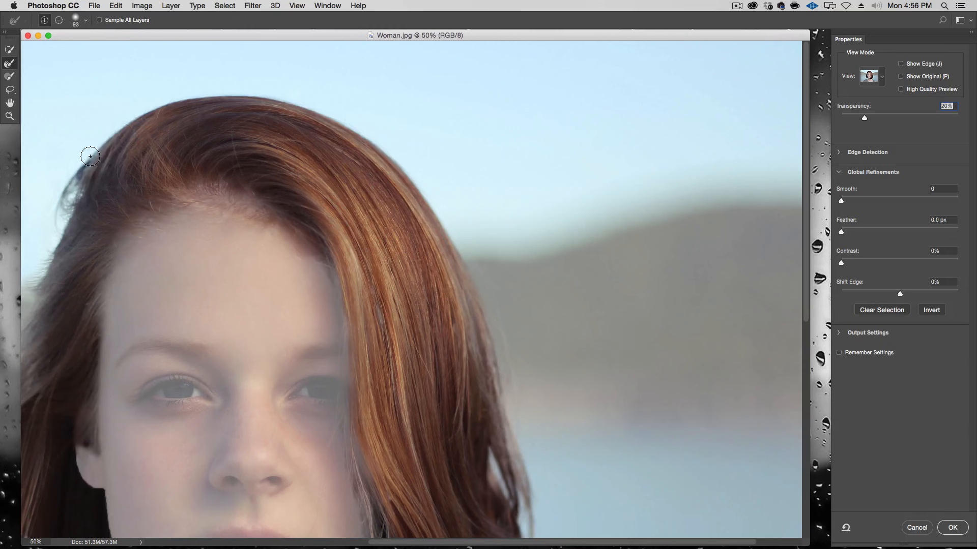
mouse_move(338, 228)
mouse_down()
mouse_move(467, 183)
mouse_move(559, 185)
mouse_up()
drag(427, 286, 413, 134)
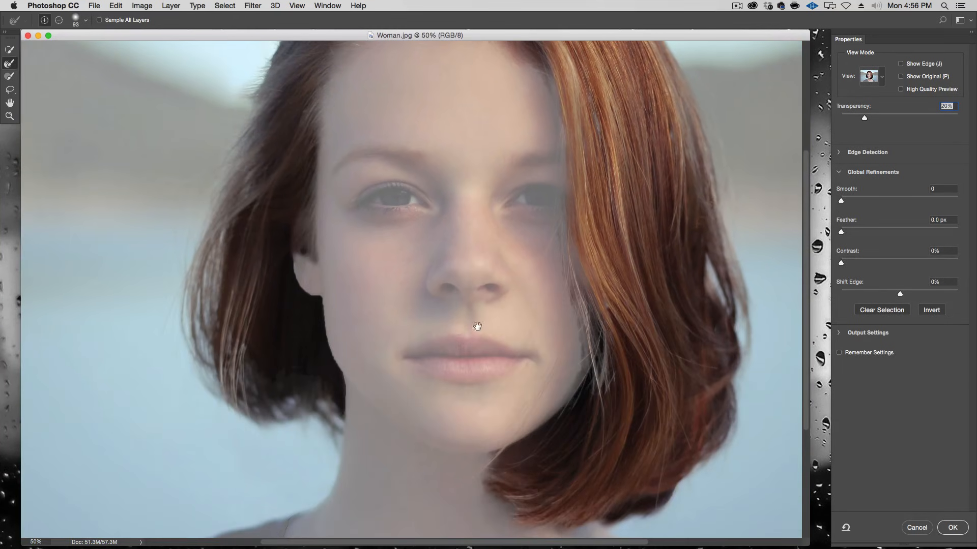
drag(292, 404, 325, 404)
Step: Try touching up the selection beside the left cheek with the Quick Selection brush, then undo it
click(11, 52)
mouse_move(282, 339)
mouse_down()
mouse_move(311, 334)
mouse_move(288, 132)
mouse_up()
alt+click(294, 332)
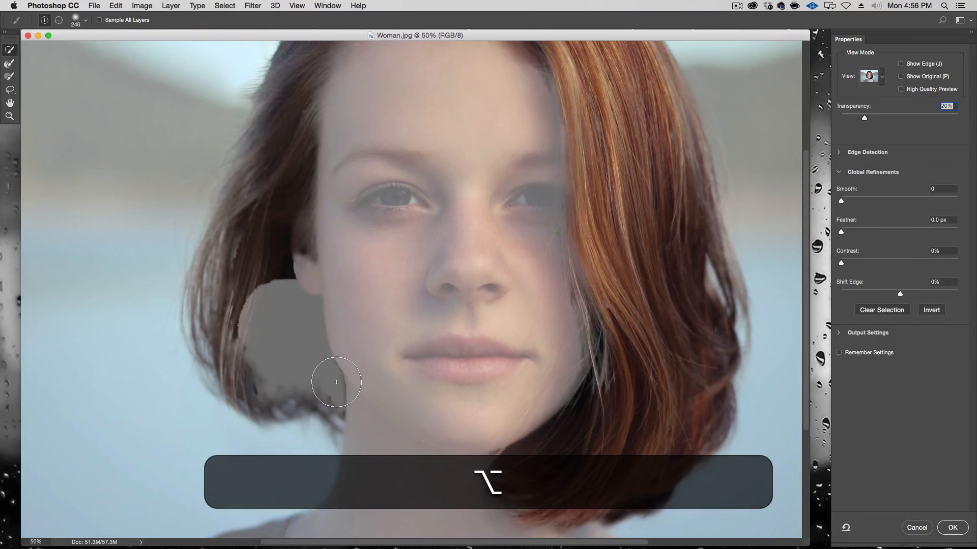
key(super+z)
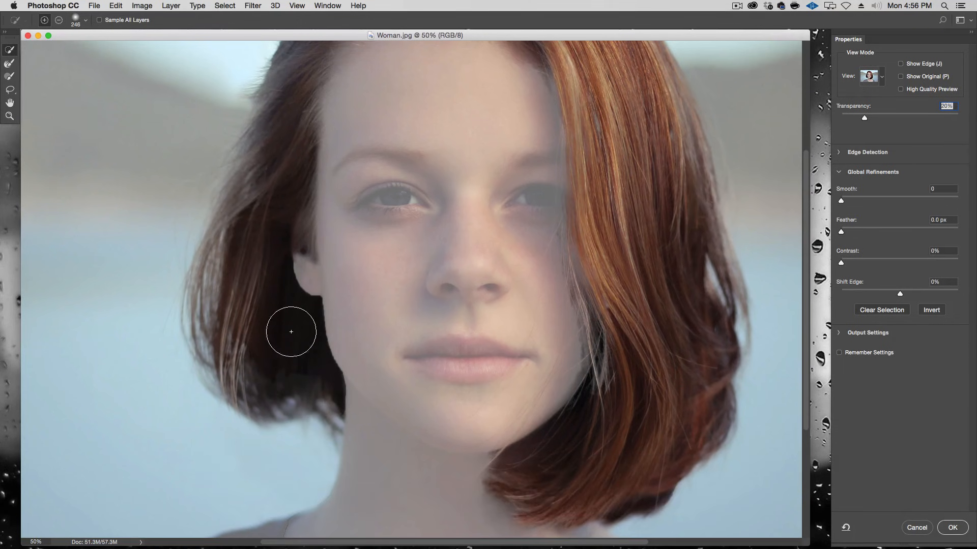
alt+click(281, 331)
key(alt+super+z)
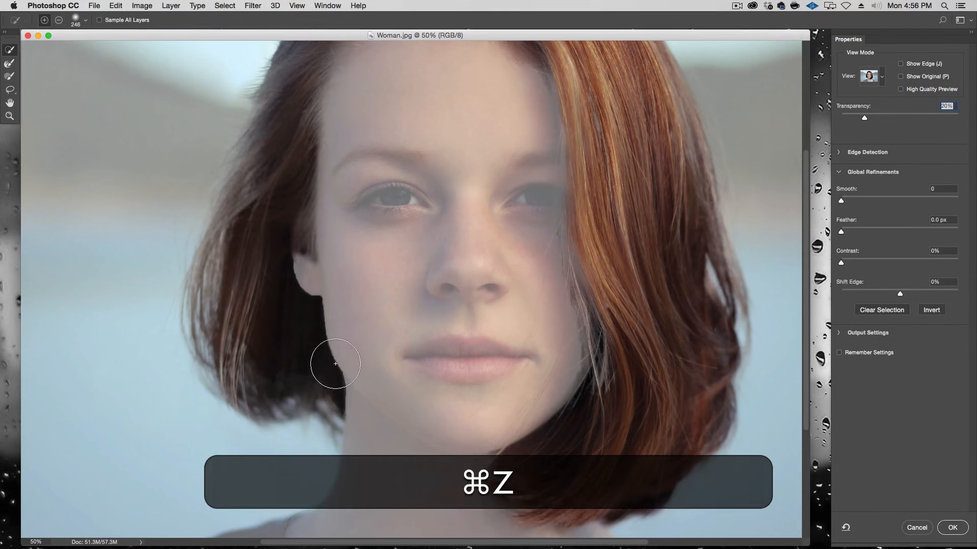
Step: Confirm the Select and Mask refinement
drag(311, 359, 312, 370)
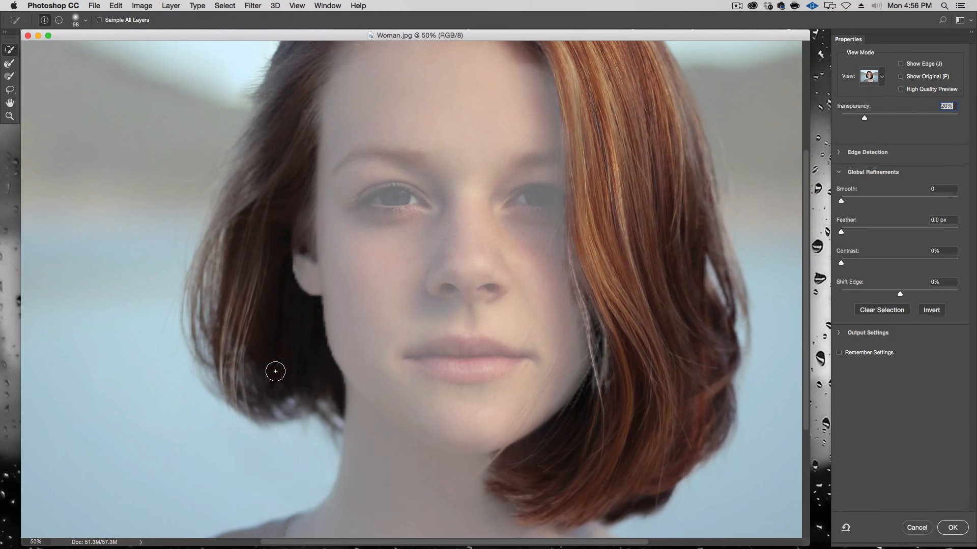
key(space)
drag(388, 247, 390, 403)
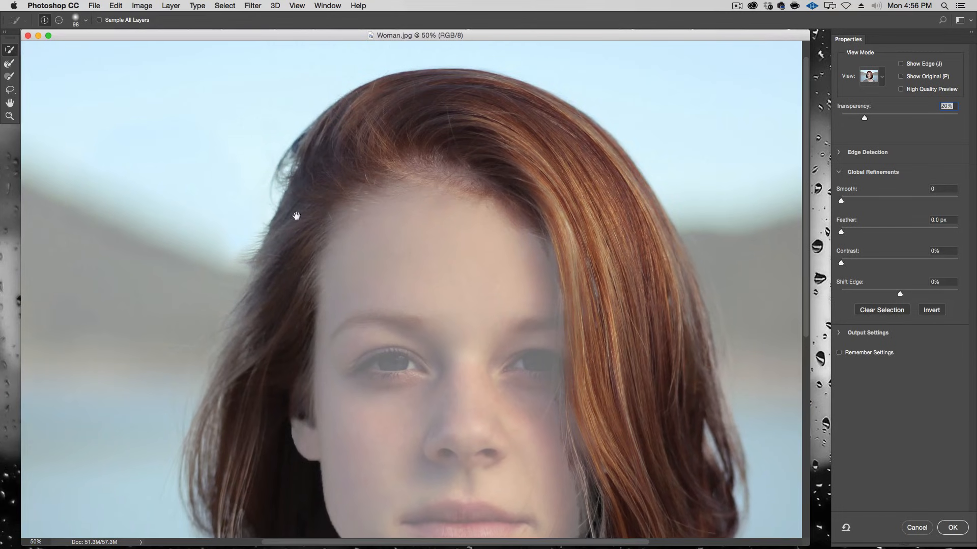
click(952, 529)
Step: Create a new layer group and add a layer mask to it from the hair selection
key(space)
drag(479, 360, 479, 264)
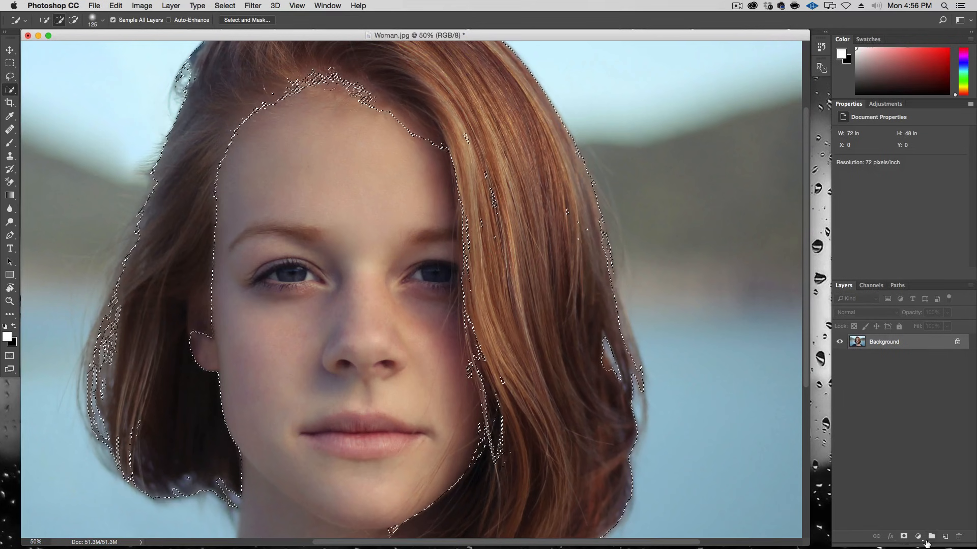
click(932, 538)
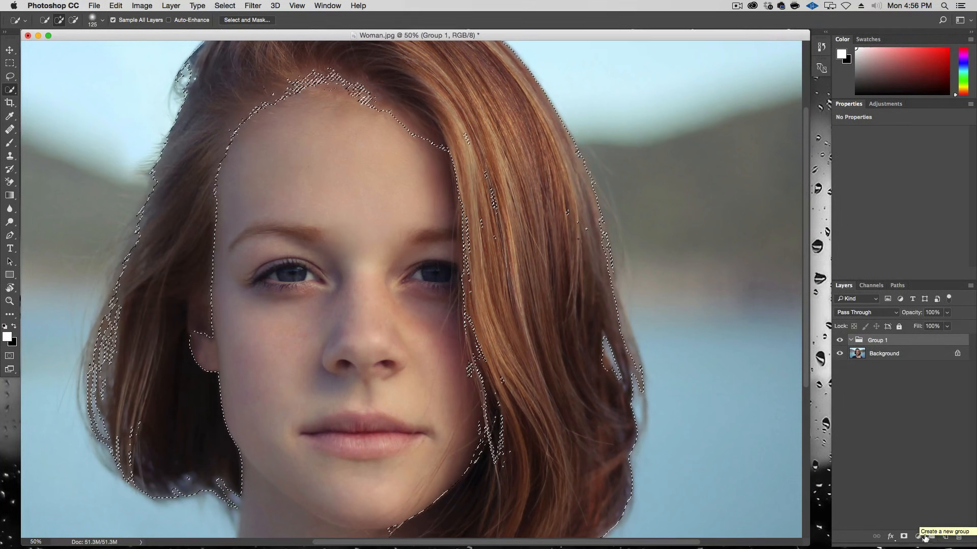
click(918, 538)
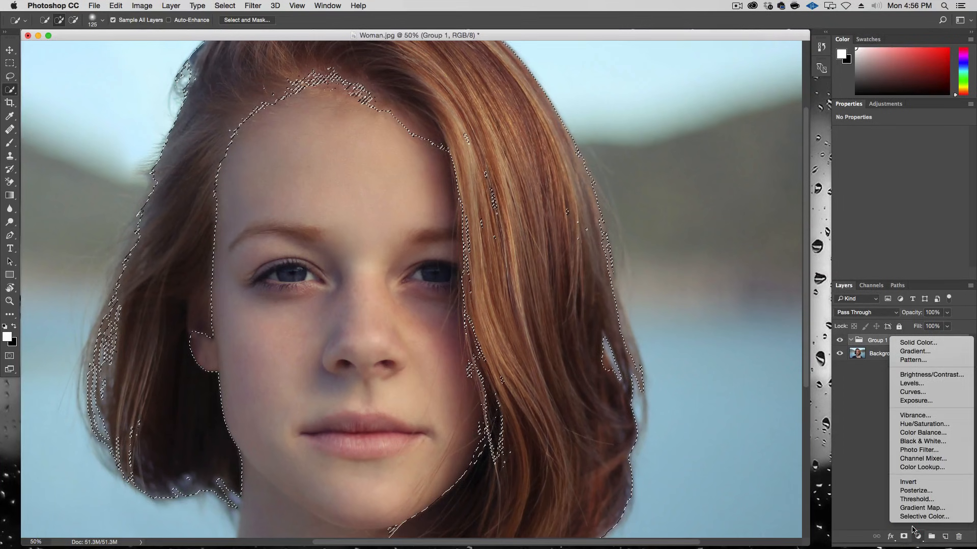
click(866, 487)
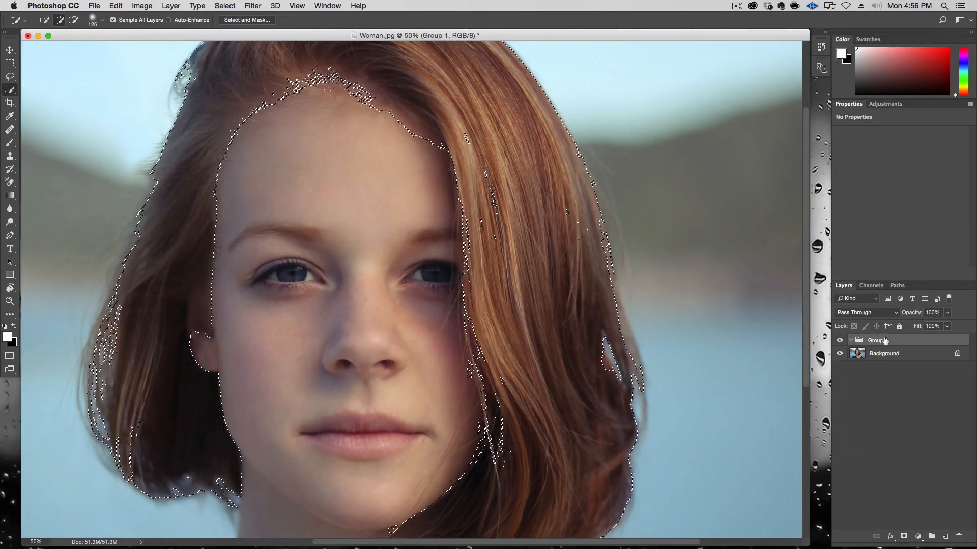
click(904, 537)
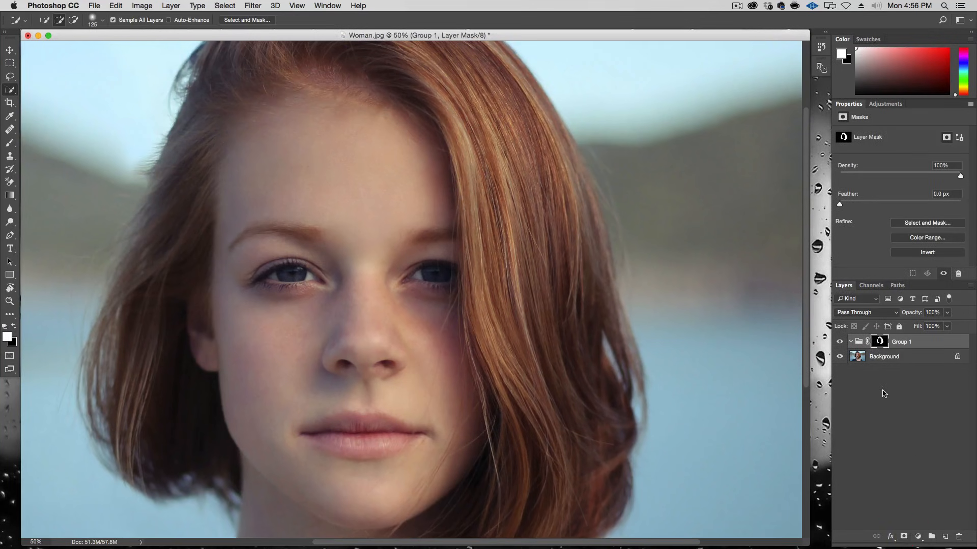
Step: Rename the group as Hair
double_click(902, 342)
text(Hair)
key(Return)
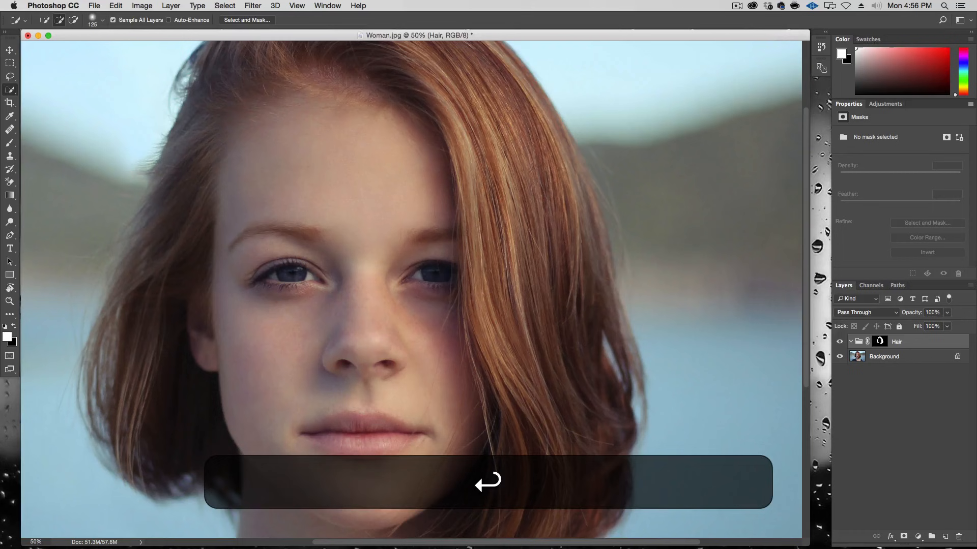
Step: Add a Curves adjustment layer inside the Hair group and lift the curve with two points to brighten the hair
click(918, 537)
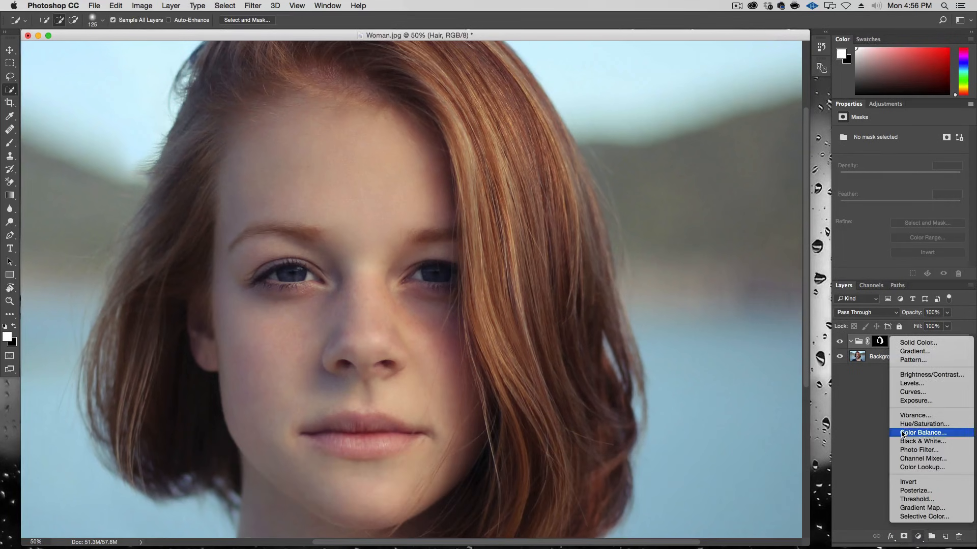
click(912, 393)
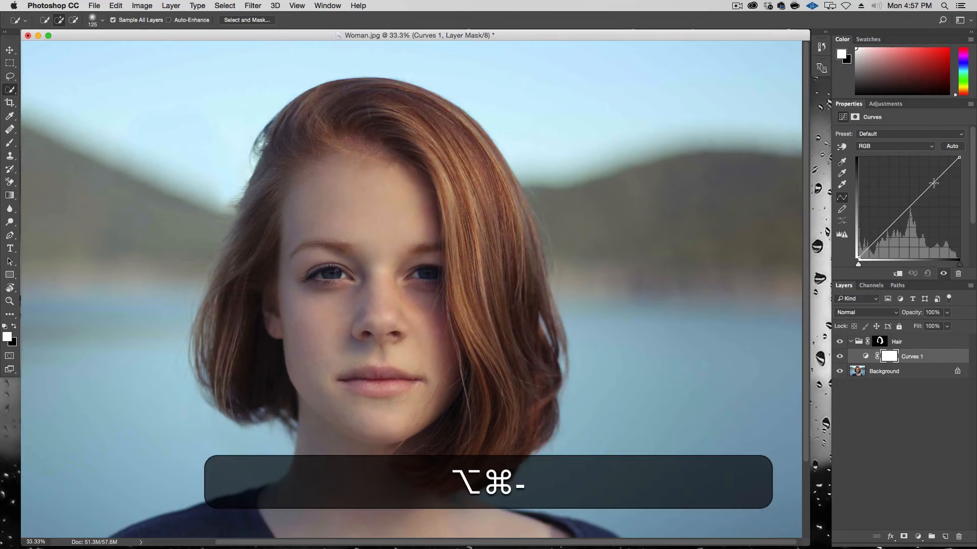
click(932, 182)
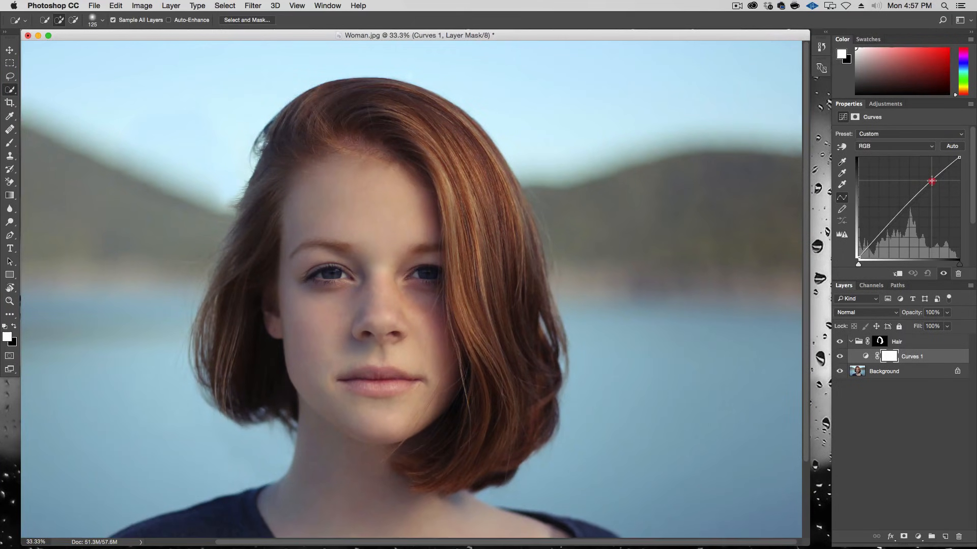
drag(893, 224, 895, 228)
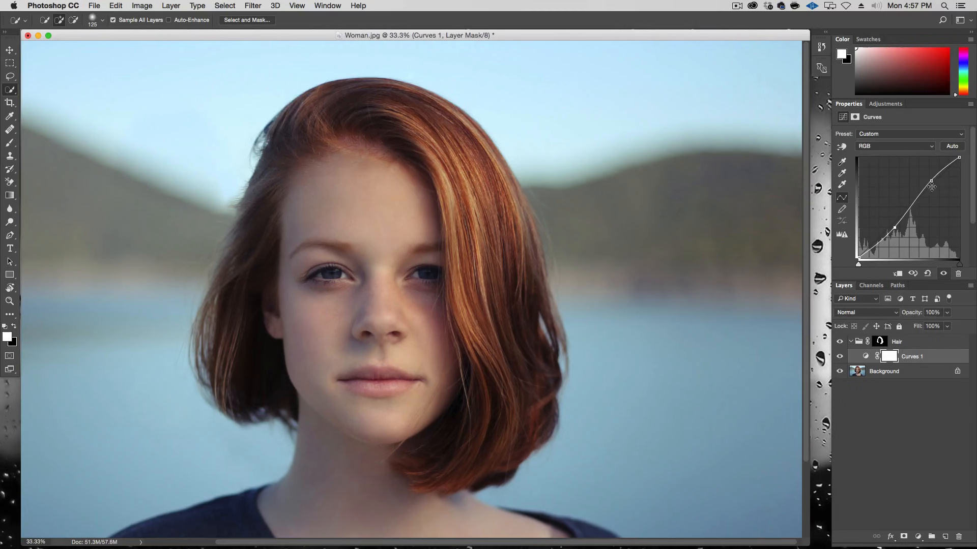
Step: Open the Curves display options and switch between Light (0-255) and Pigment/Ink %, keeping Pigment/Ink %
click(970, 104)
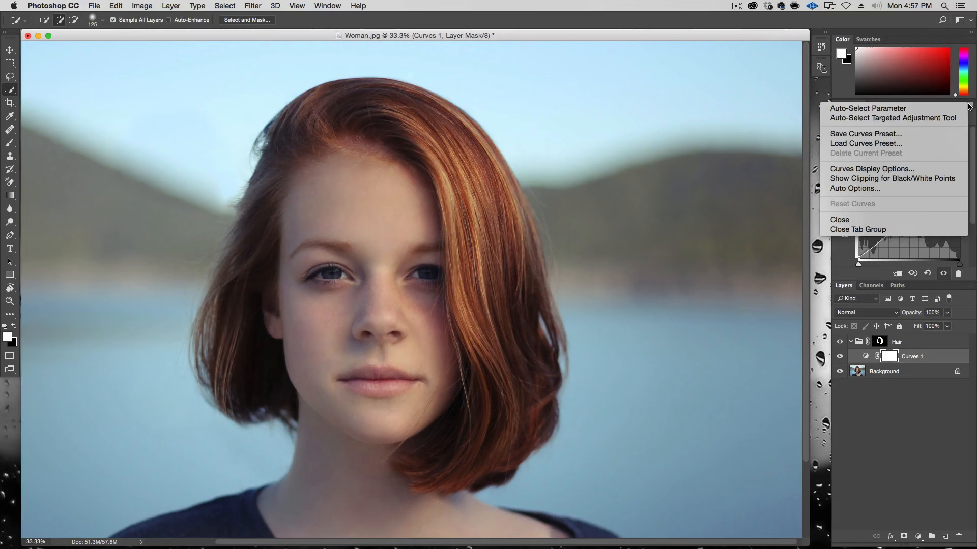
click(937, 174)
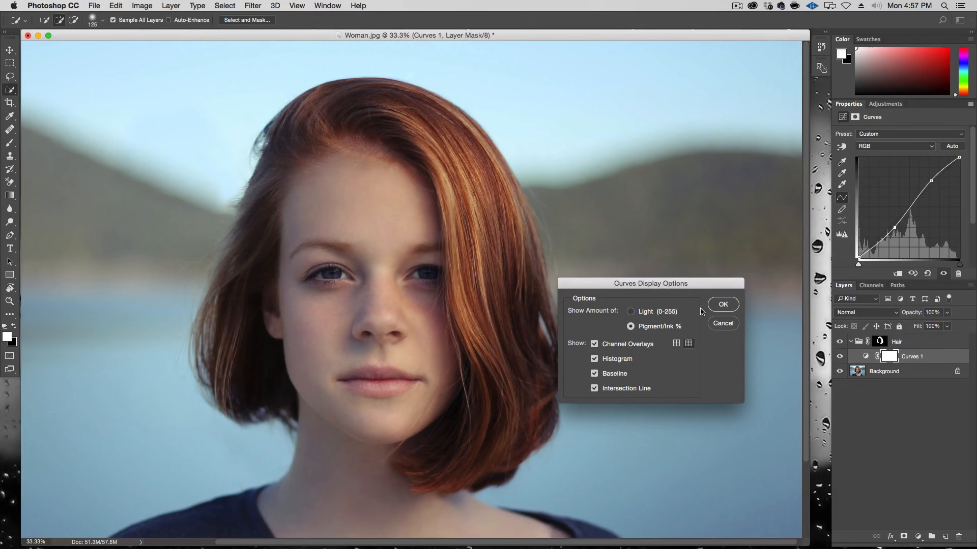
click(656, 311)
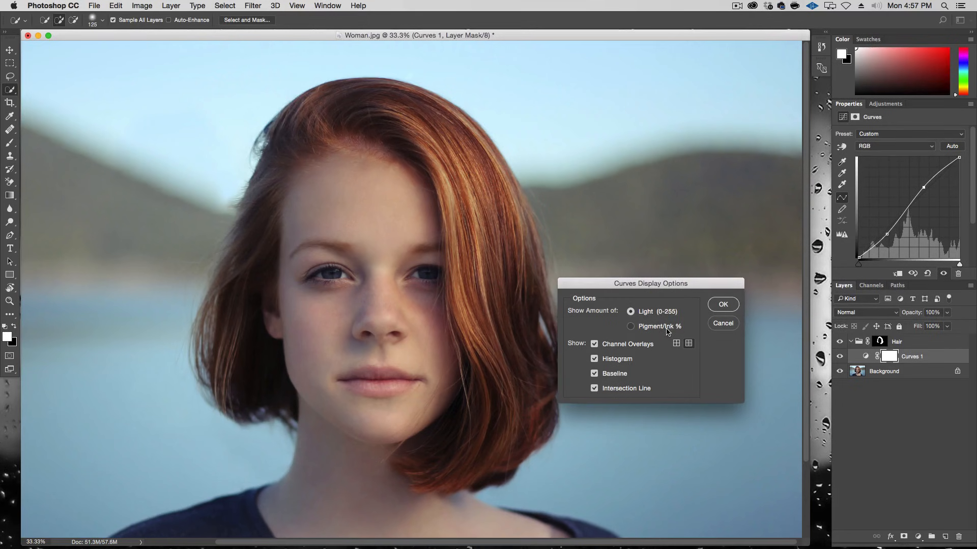
click(667, 328)
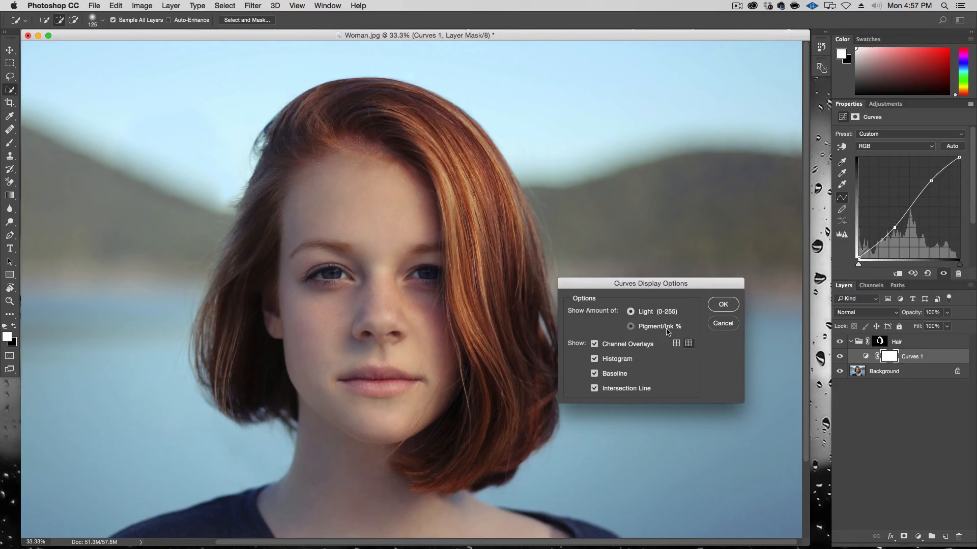
click(722, 304)
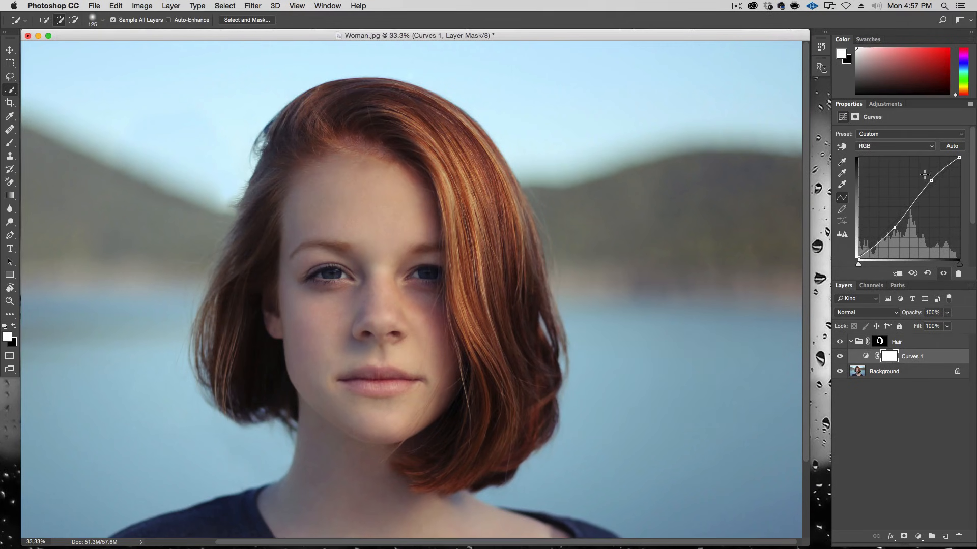
Step: Fine-tune the two curve points while hiding and showing the Curves layer to judge the effect
drag(929, 180, 929, 181)
click(894, 229)
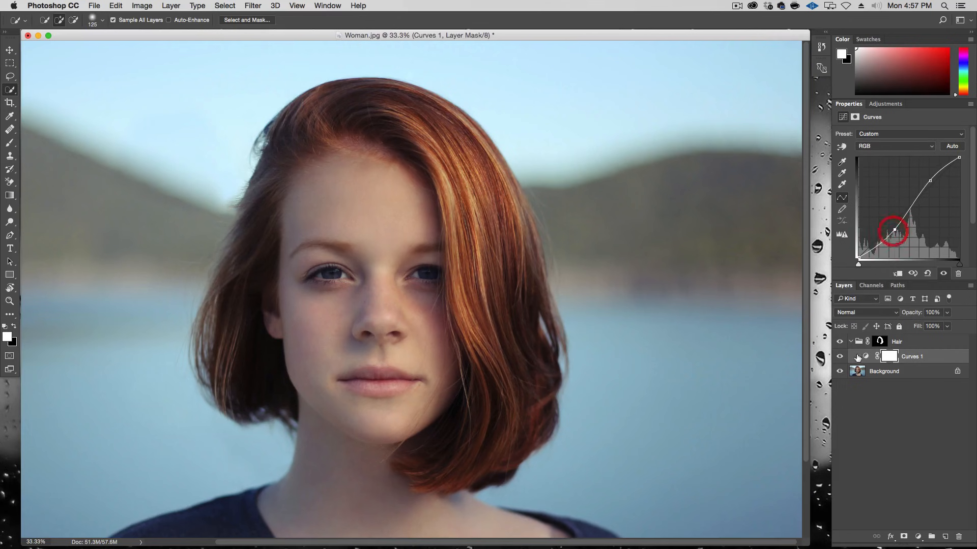
click(840, 357)
click(840, 357)
click(840, 357)
click(840, 357)
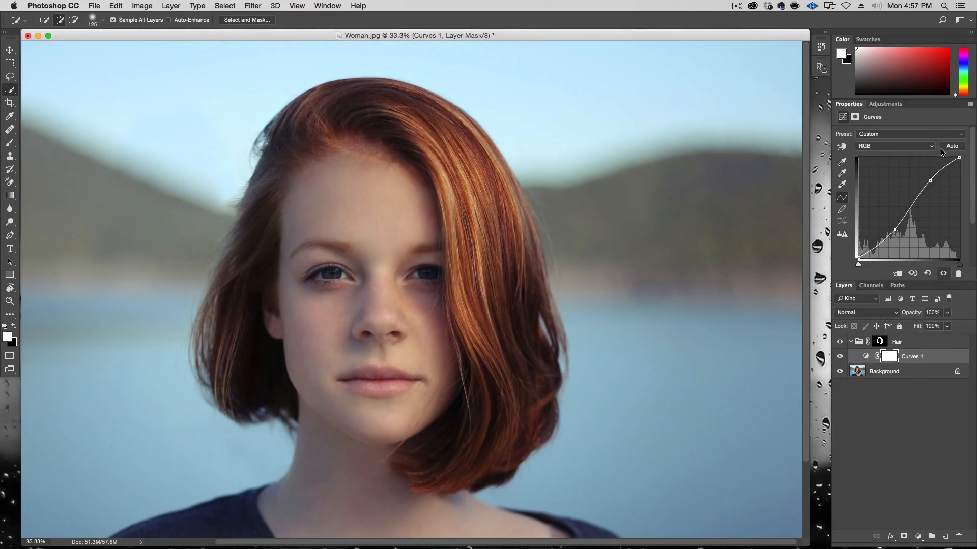
drag(932, 180, 931, 185)
drag(895, 231, 895, 235)
drag(930, 184, 928, 187)
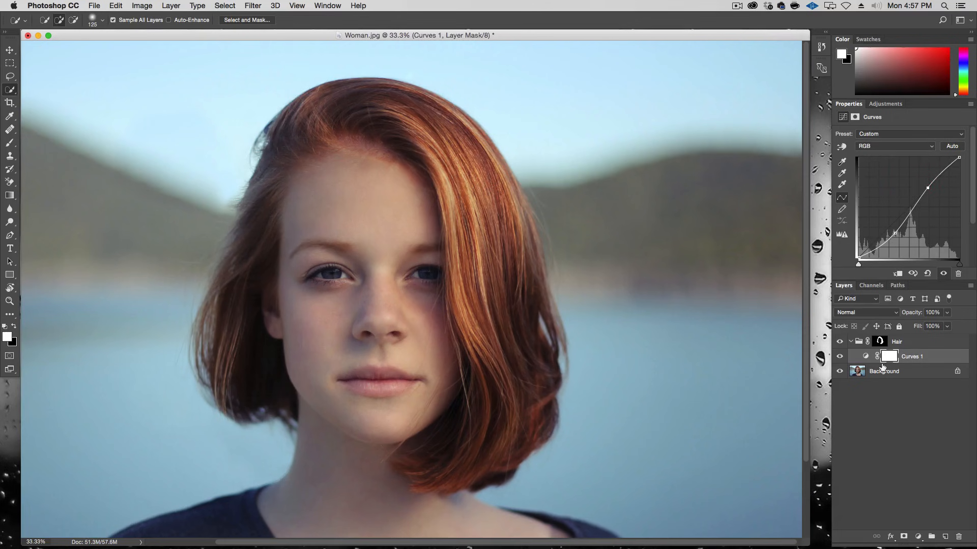
Step: Toggle the Curves layer's visibility to compare the hair before and after the adjustment
click(840, 356)
click(841, 356)
click(840, 357)
click(841, 356)
click(840, 357)
click(841, 356)
click(840, 356)
click(840, 357)
Step: Add a Hue/Saturation adjustment layer above Curves in the Hair group and nudge its Saturation slider
click(918, 537)
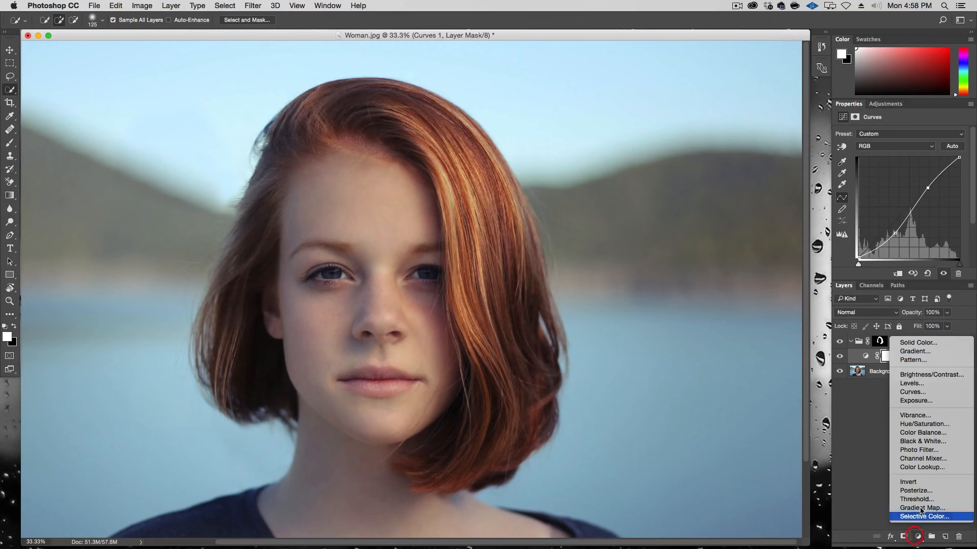
click(922, 427)
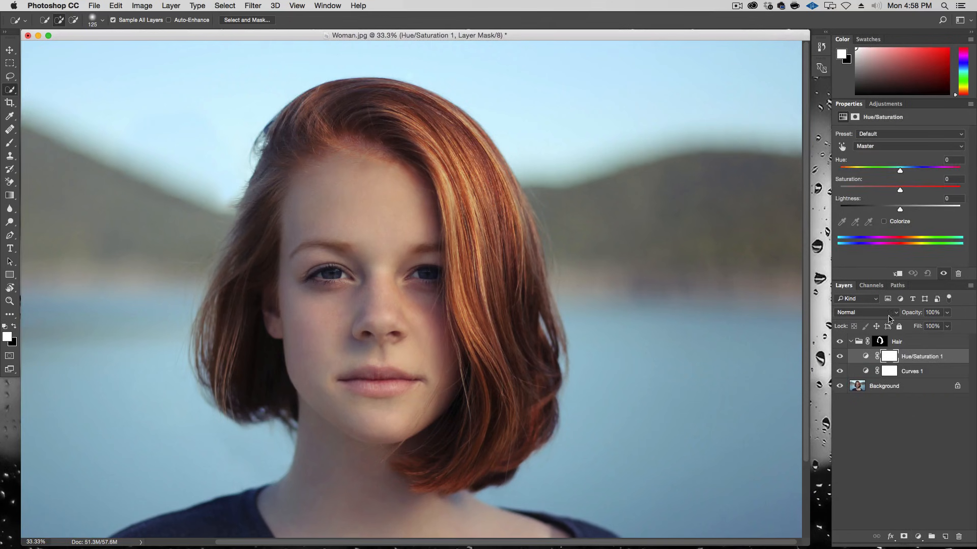
drag(905, 190, 907, 190)
Step: Toggle the Hair group's visibility to compare, then collapse the group
click(839, 342)
click(840, 343)
click(839, 343)
click(840, 343)
click(852, 342)
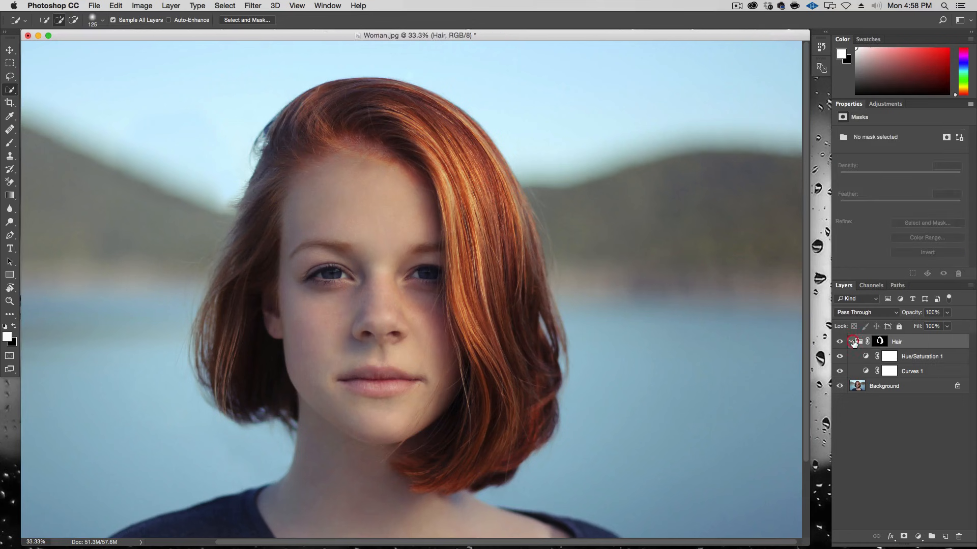
click(852, 342)
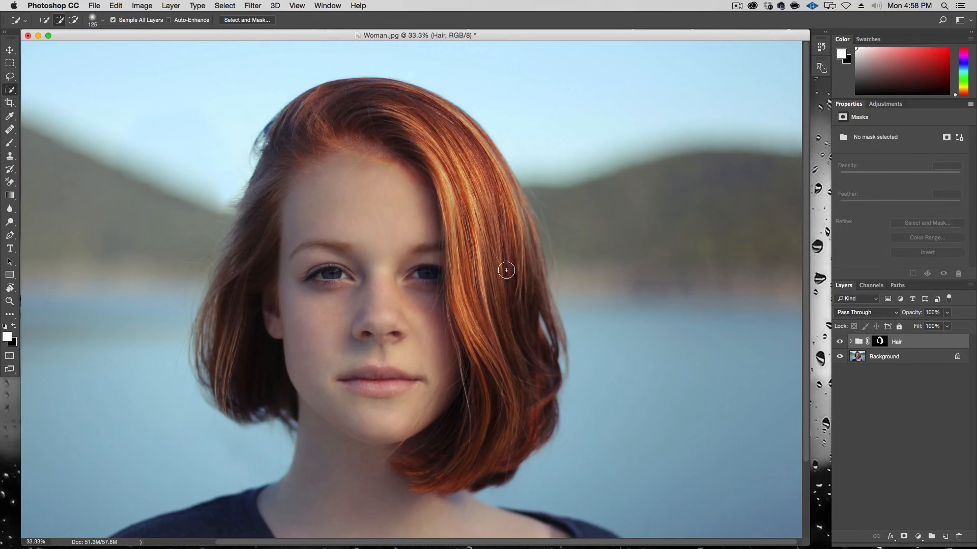
Step: Select the Background layer and paint a Quick Selection over the woman's face, neck and skin
click(925, 356)
mouse_move(294, 181)
mouse_down()
mouse_move(329, 196)
mouse_move(356, 181)
mouse_up()
mouse_move(399, 124)
mouse_down()
mouse_move(343, 123)
mouse_move(283, 157)
mouse_move(259, 203)
mouse_up()
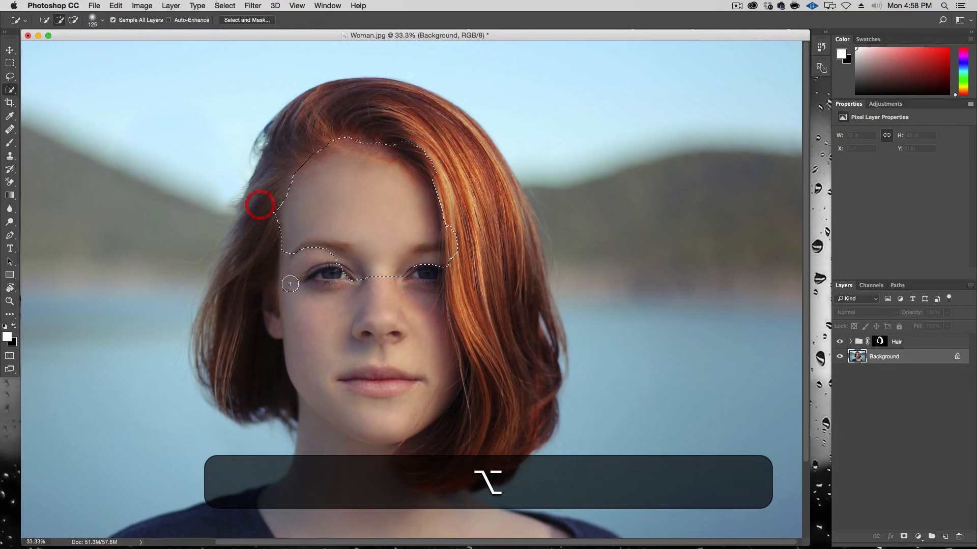
mouse_move(293, 266)
mouse_down()
mouse_move(327, 364)
mouse_move(342, 308)
mouse_move(363, 457)
mouse_up()
key(space)
Step: Subtract hair strands from the skin selection along the right side of the face and jaw
key(space)
drag(639, 439, 633, 321)
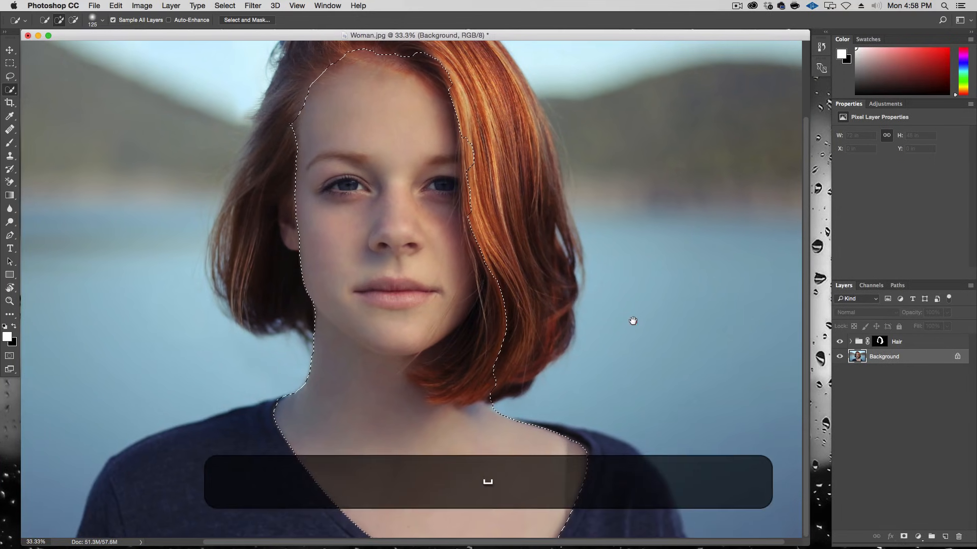
key(alt)
mouse_move(524, 376)
mouse_down()
mouse_move(460, 380)
mouse_move(508, 316)
mouse_move(500, 265)
mouse_up()
key(space)
drag(528, 173, 532, 260)
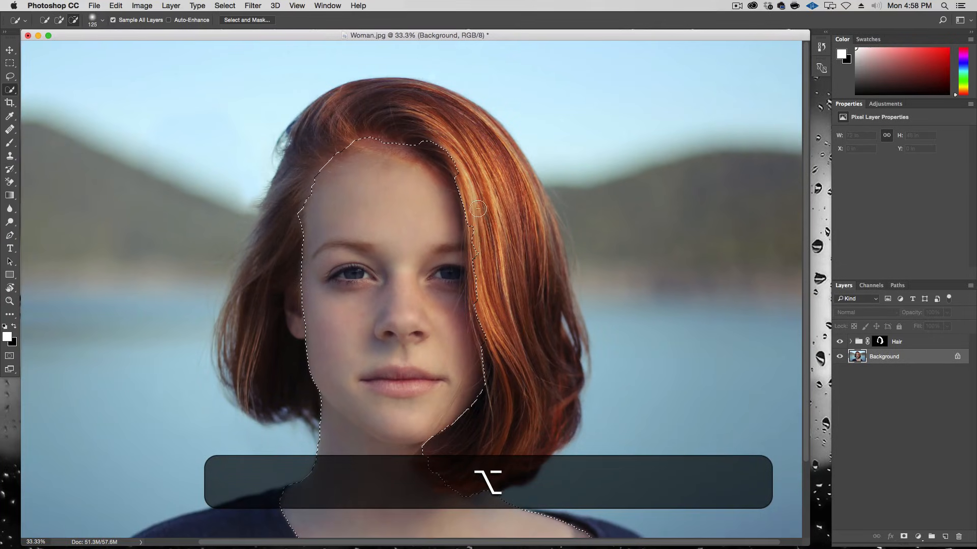
drag(433, 121, 484, 189)
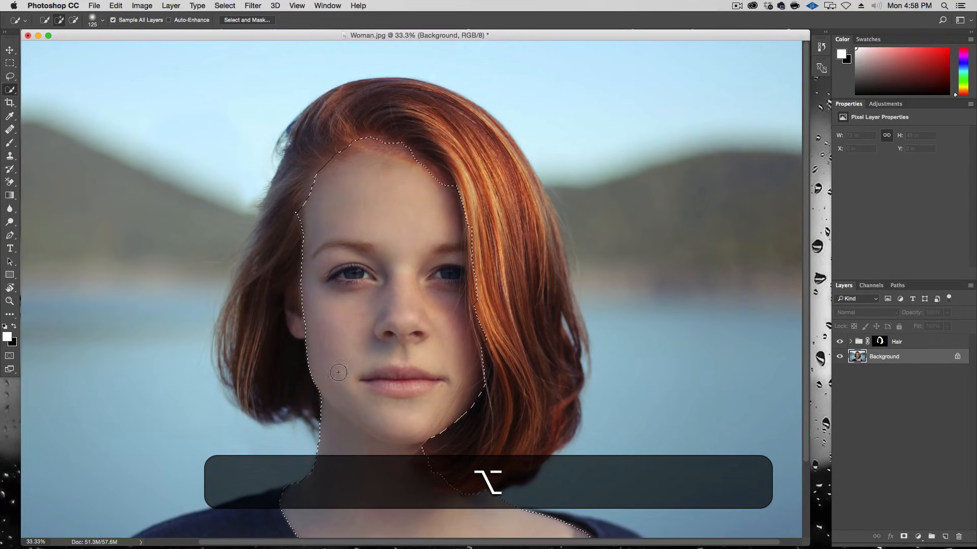
drag(305, 330, 299, 323)
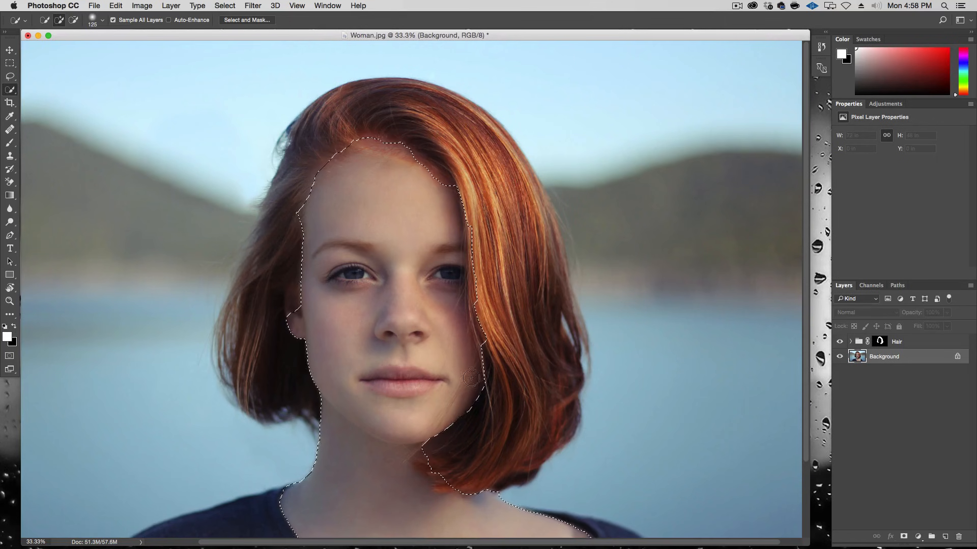
key(space)
drag(517, 389, 507, 247)
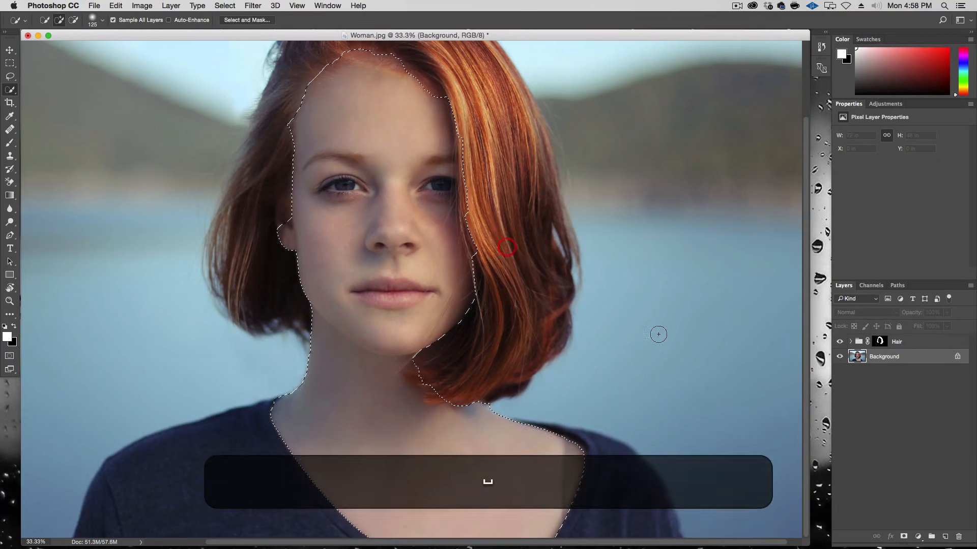
Step: Open Select and Mask for the skin selection and set Smooth to 5 and Feather to 1.4 px
click(252, 20)
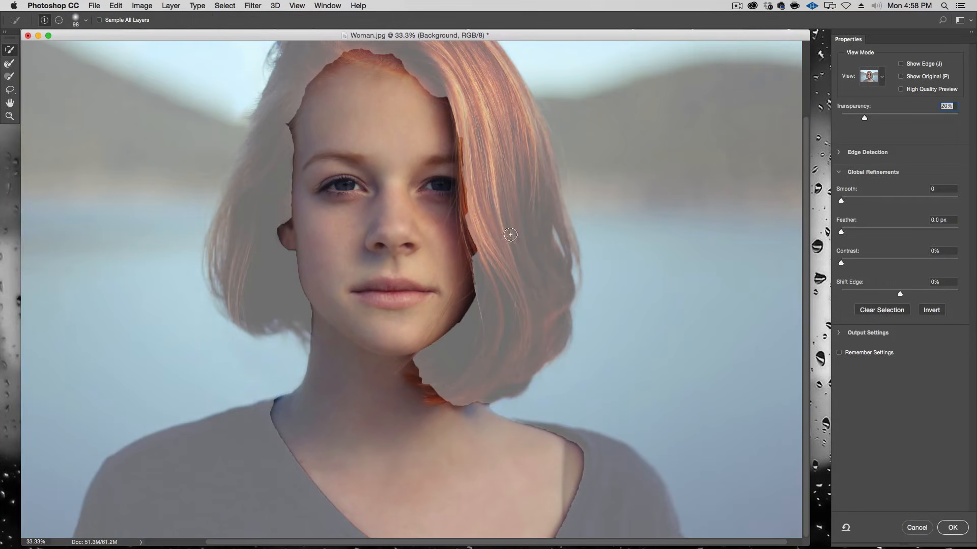
drag(465, 366, 467, 367)
drag(843, 234, 848, 234)
drag(842, 201, 848, 202)
Step: Try subtracting a strip along the hair parting, then undo it
key(ctrl+alt)
mouse_move(451, 97)
mouse_down()
mouse_move(475, 304)
mouse_move(492, 234)
mouse_move(491, 333)
mouse_move(479, 310)
mouse_move(476, 318)
mouse_move(484, 288)
mouse_up()
key(alt)
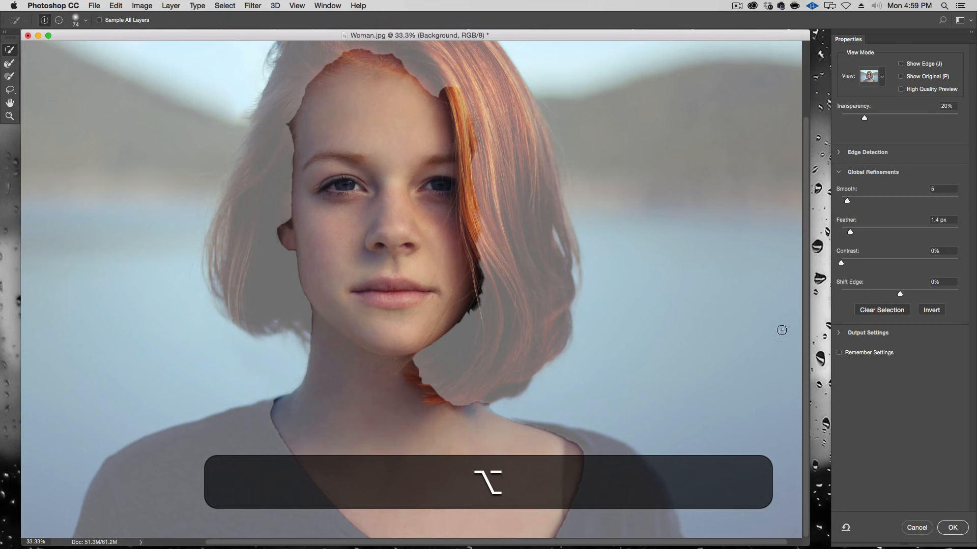
key(alt+super+z)
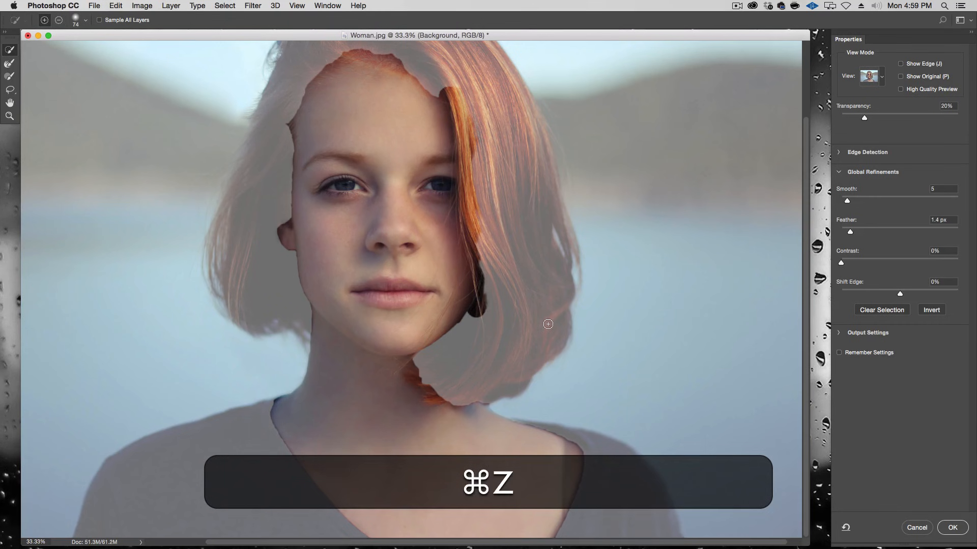
key(alt+super+z)
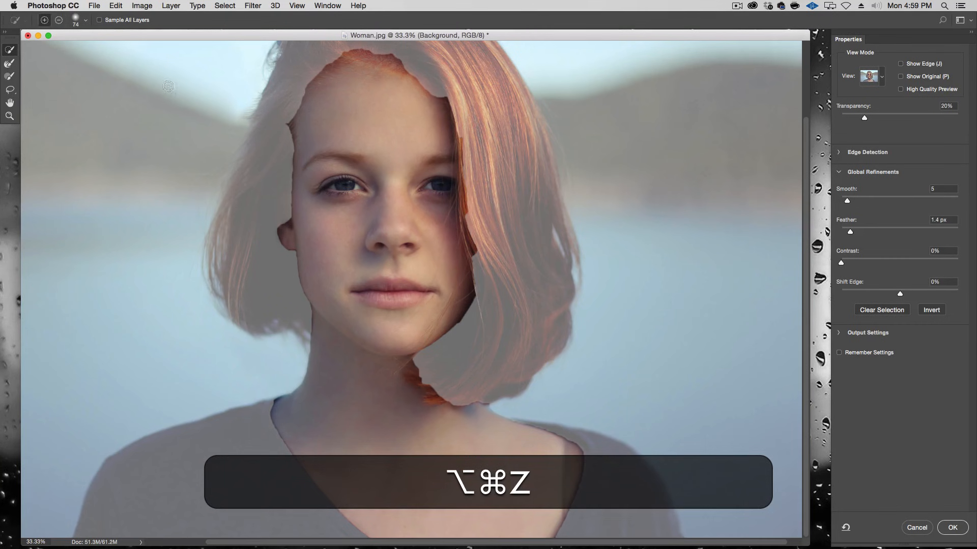
Step: Refine the face and neck edges with the Refine Edge Brush and confirm Select and Mask
click(9, 64)
mouse_move(478, 117)
mouse_down()
mouse_move(456, 118)
mouse_move(464, 120)
mouse_move(473, 290)
mouse_move(465, 315)
mouse_move(410, 370)
mouse_move(437, 398)
mouse_move(484, 406)
mouse_up()
mouse_move(436, 104)
mouse_down()
mouse_move(450, 129)
mouse_move(414, 65)
mouse_move(421, 82)
mouse_move(389, 53)
mouse_move(339, 47)
mouse_move(298, 103)
mouse_move(295, 201)
mouse_move(291, 187)
mouse_move(276, 231)
mouse_move(306, 339)
mouse_up()
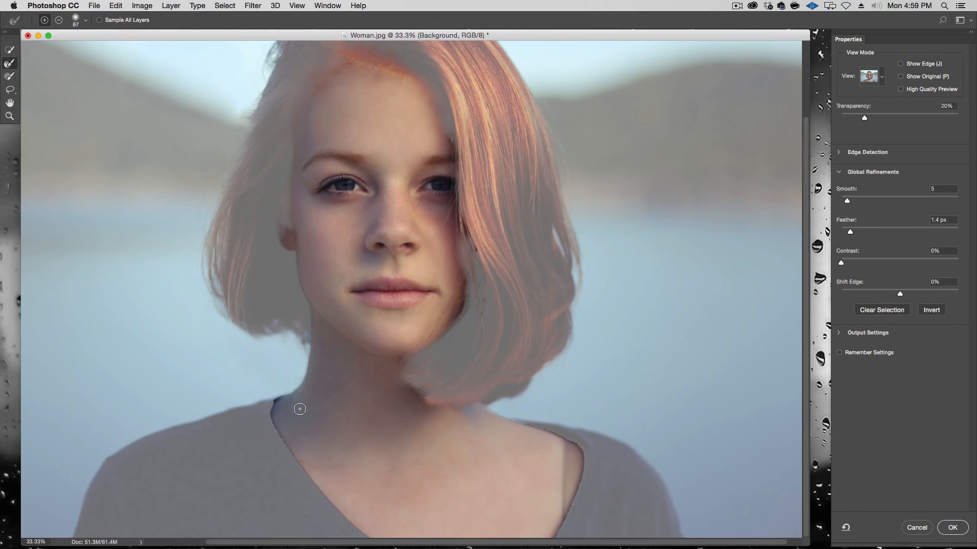
drag(285, 391, 270, 401)
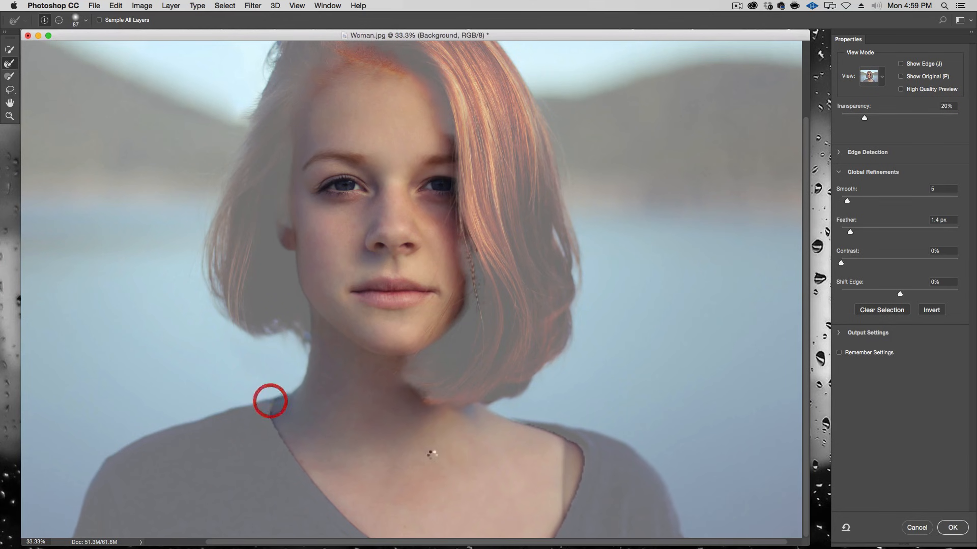
key(space)
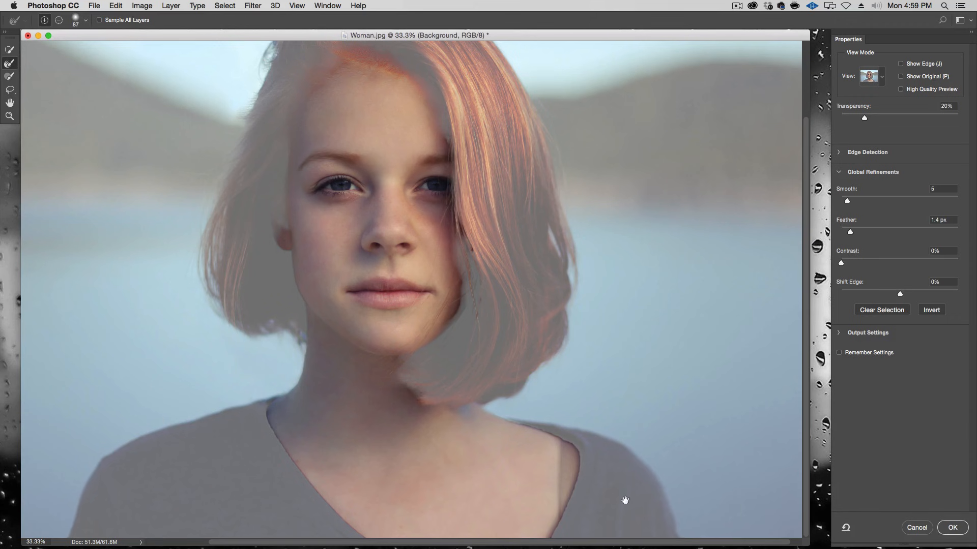
drag(589, 232, 567, 337)
click(956, 527)
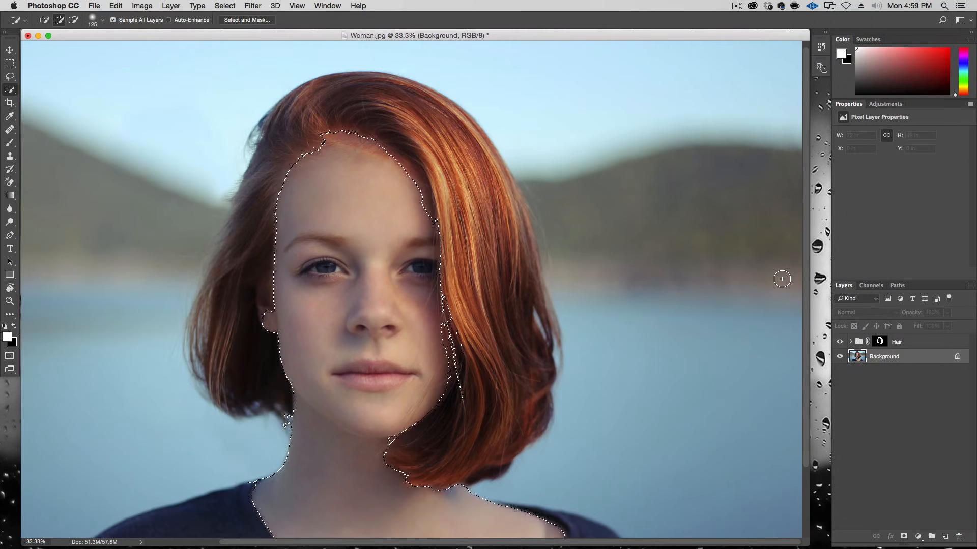
Step: Create a new layer group and add a layer mask to it from the skin selection
click(931, 537)
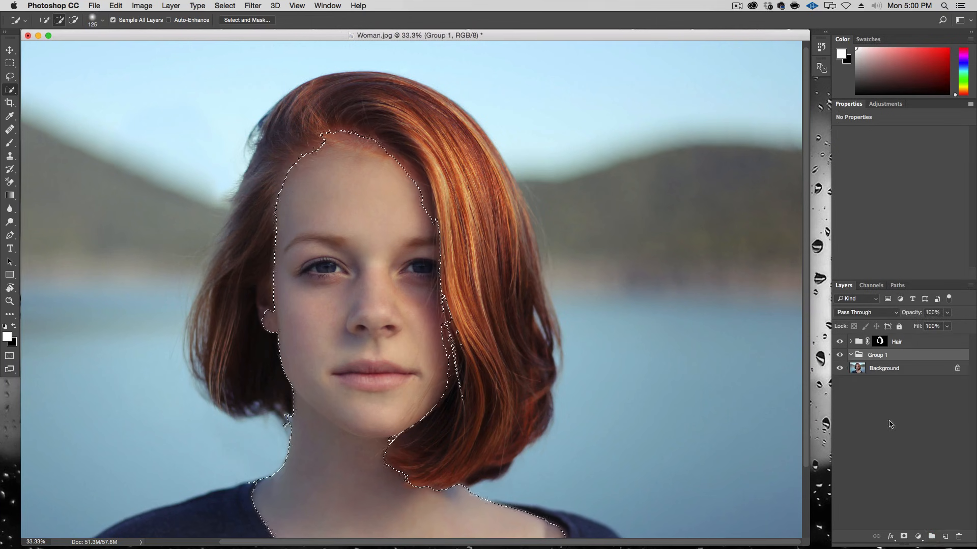
click(904, 537)
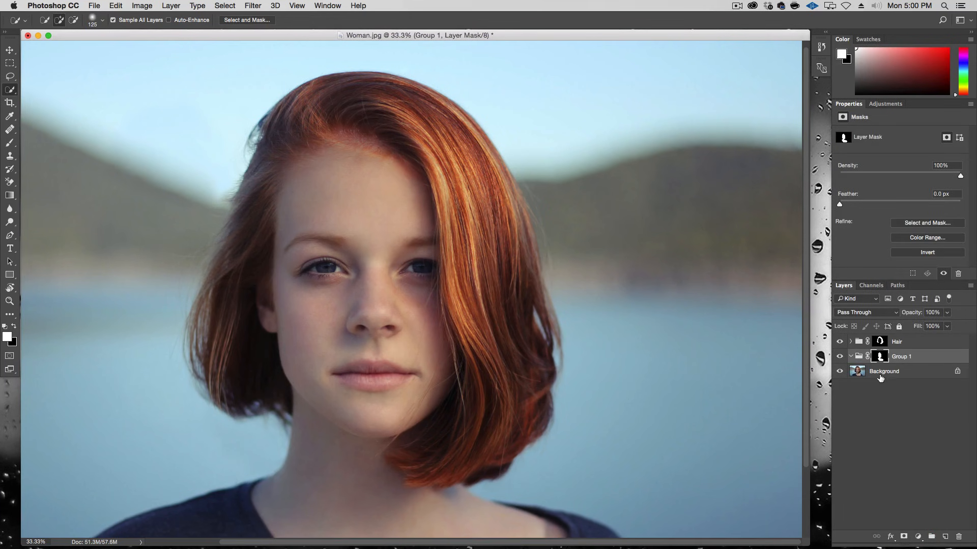
Step: Add a new layer inside the skin group and sample the forehead skin colour with the Eyedropper
click(943, 536)
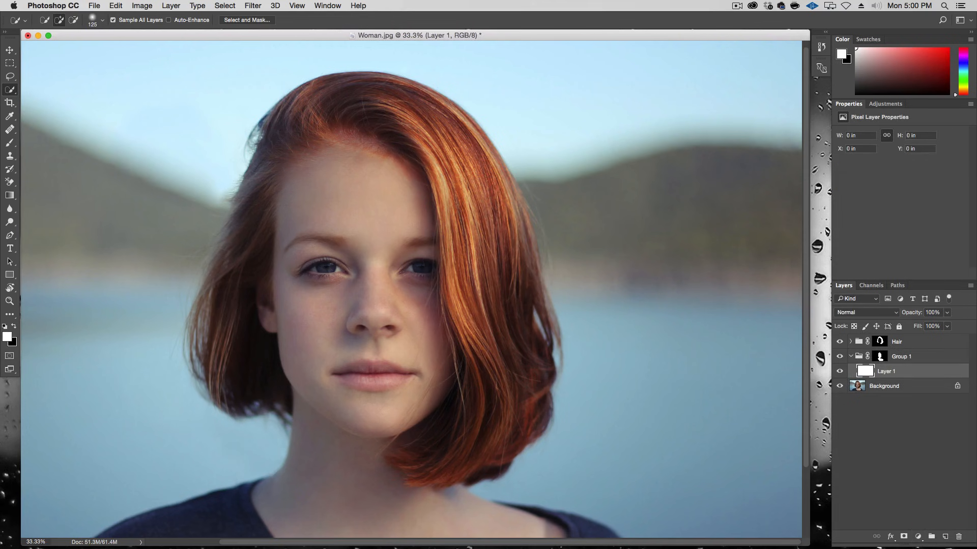
key(i)
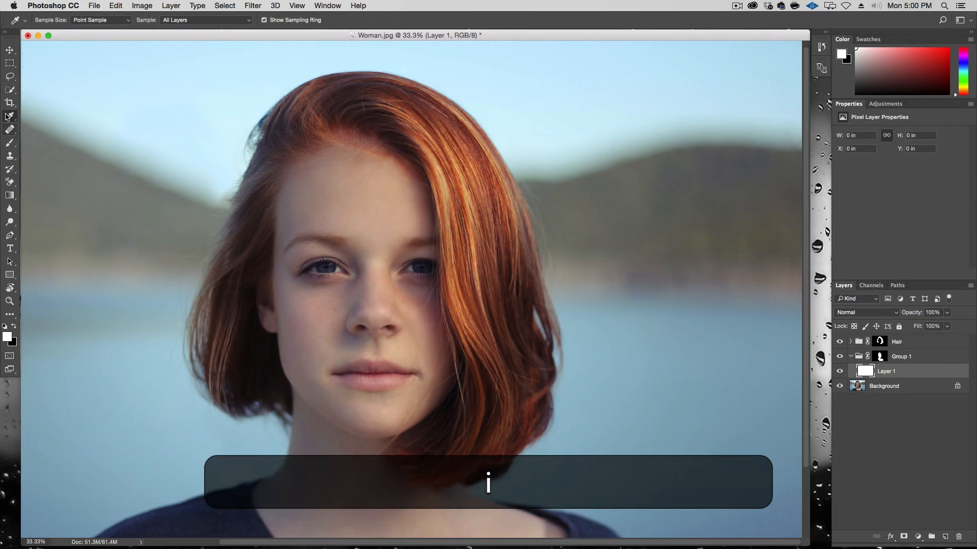
click(339, 199)
drag(341, 197, 371, 187)
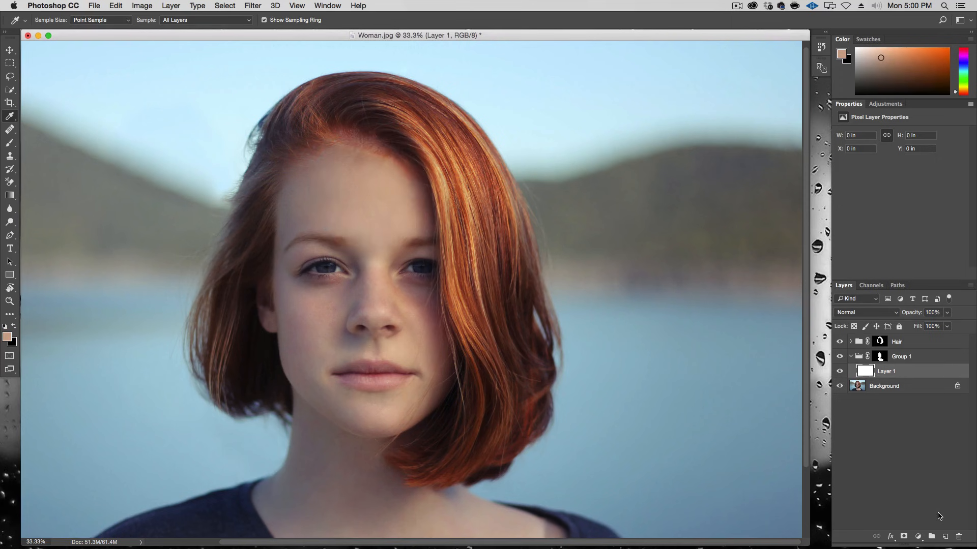
Step: Fill the new layer inside the skin group with the sampled foreground skin colour
click(122, 5)
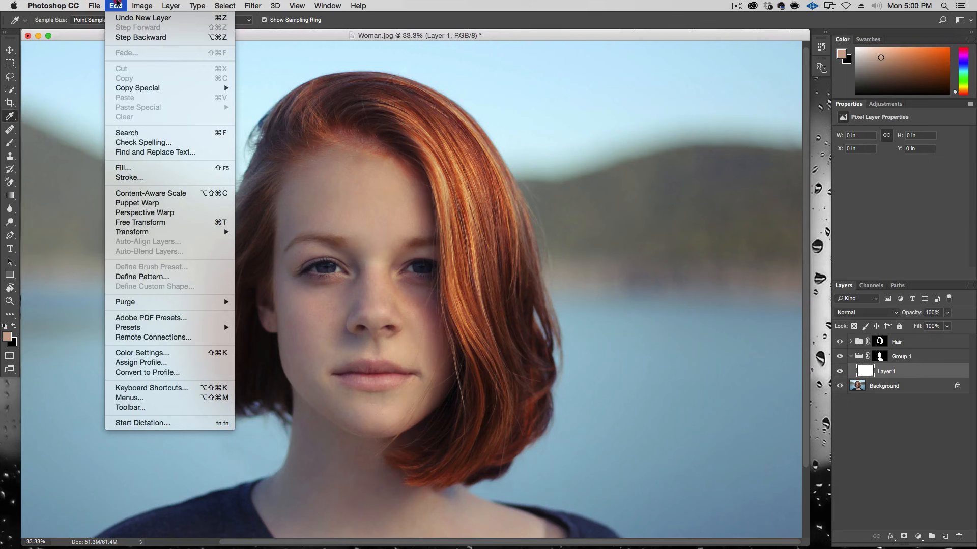
click(123, 168)
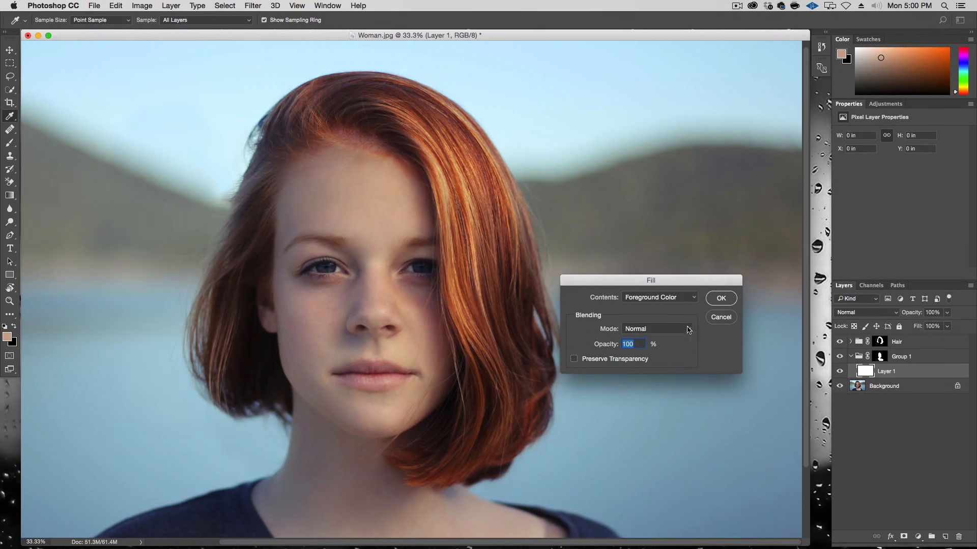
click(721, 298)
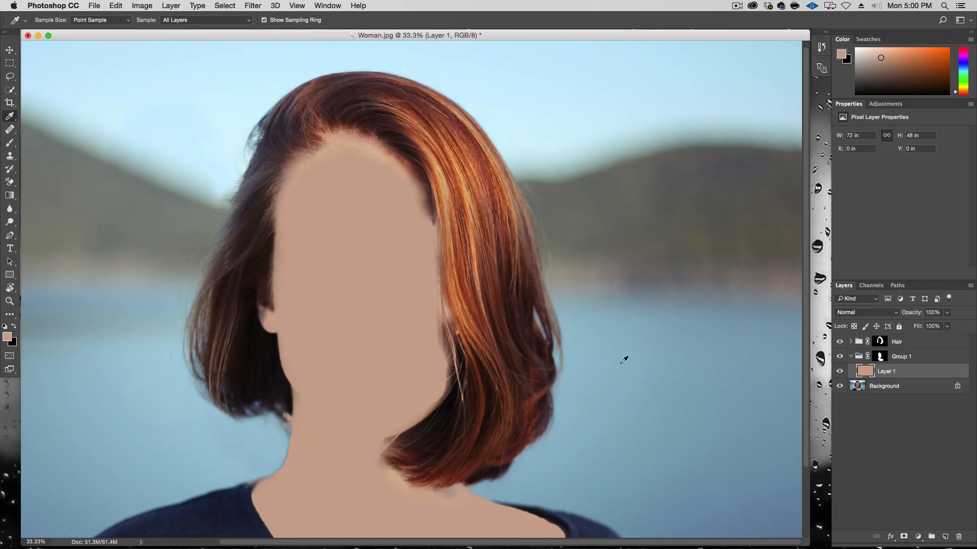
Step: Set the skin colour layer's blend mode to Color
scroll(483, 145, down, 5)
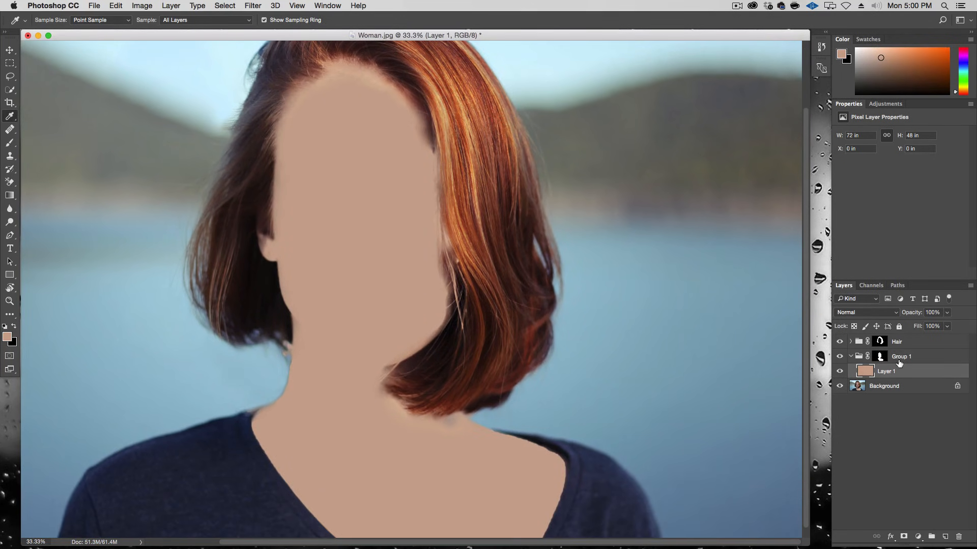
click(877, 312)
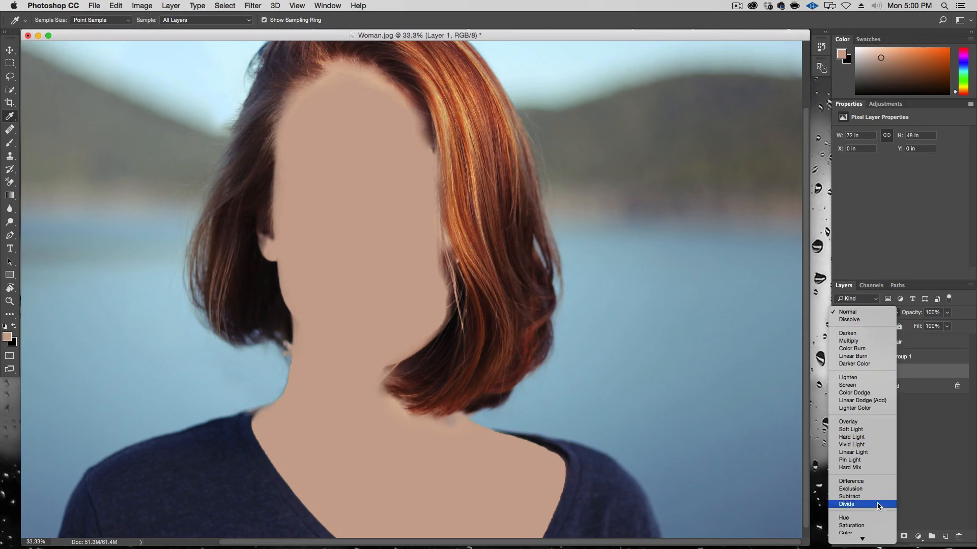
click(871, 531)
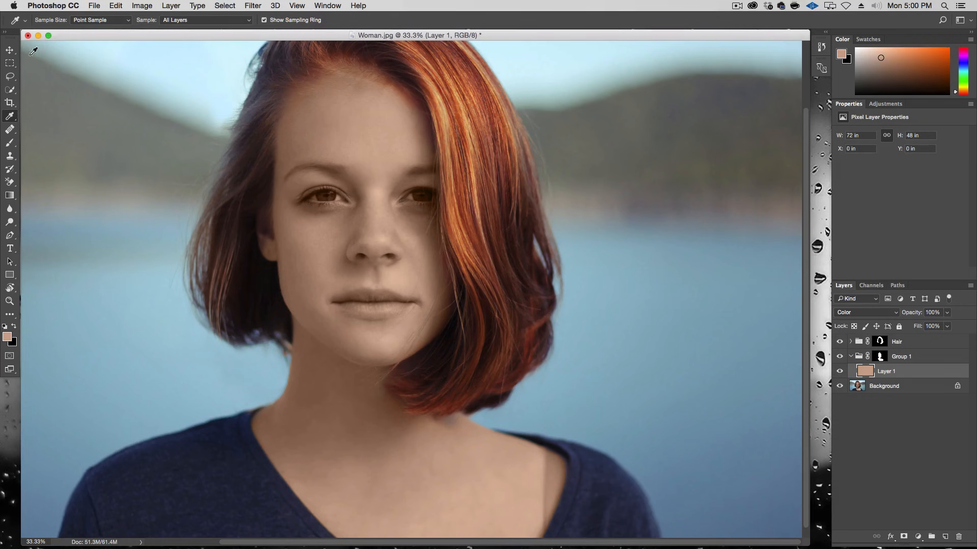
Step: Compare the skin colour layer on and off, then set its opacity to 70%
key(v)
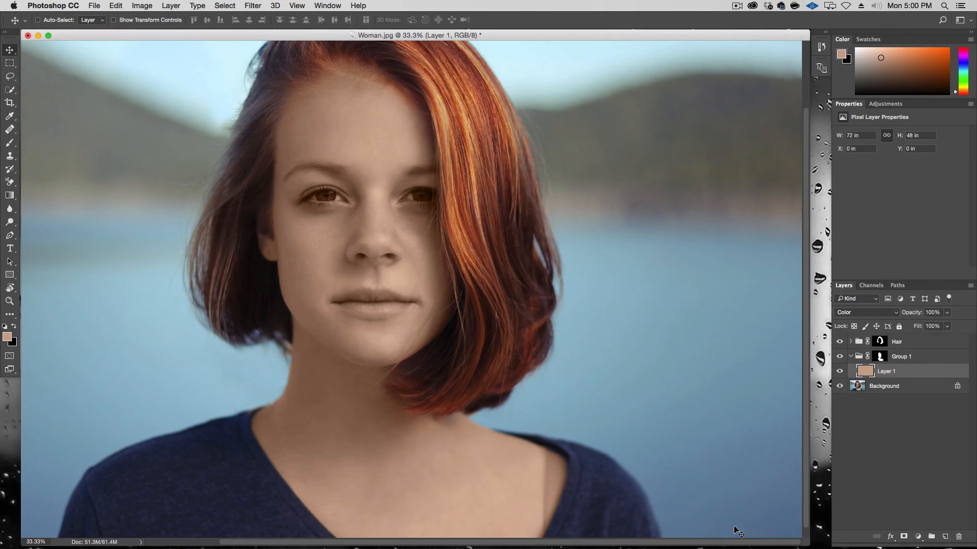
click(840, 374)
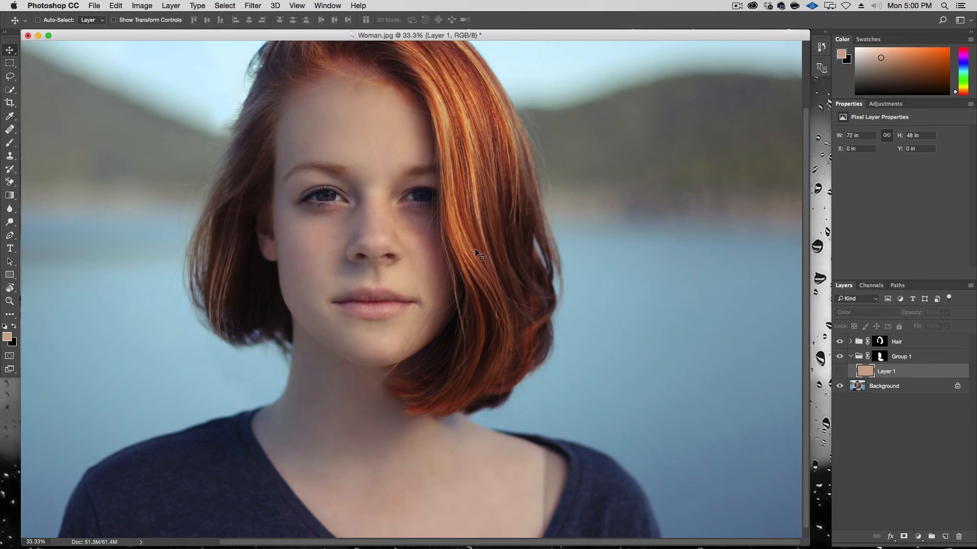
click(839, 374)
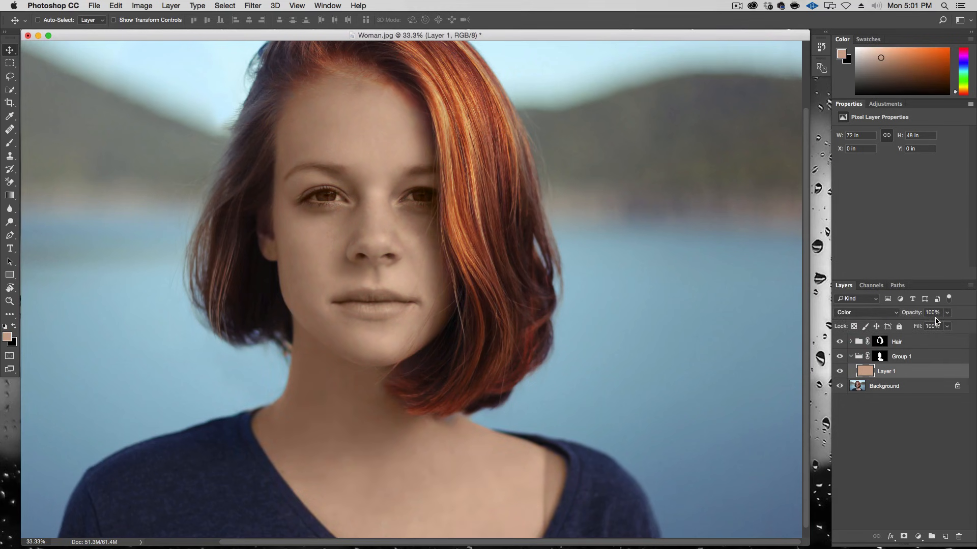
key(7)
key(0)
Step: Add a black hide-all mask to the skin colour layer and paint white back in over the jaw and neck
key(alt)
alt+click(903, 537)
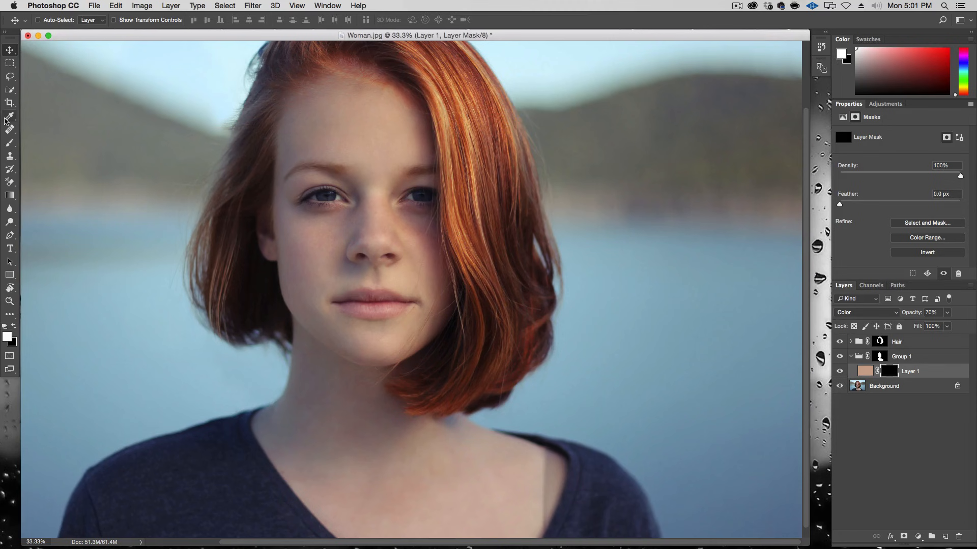
key(b)
drag(198, 325, 271, 307)
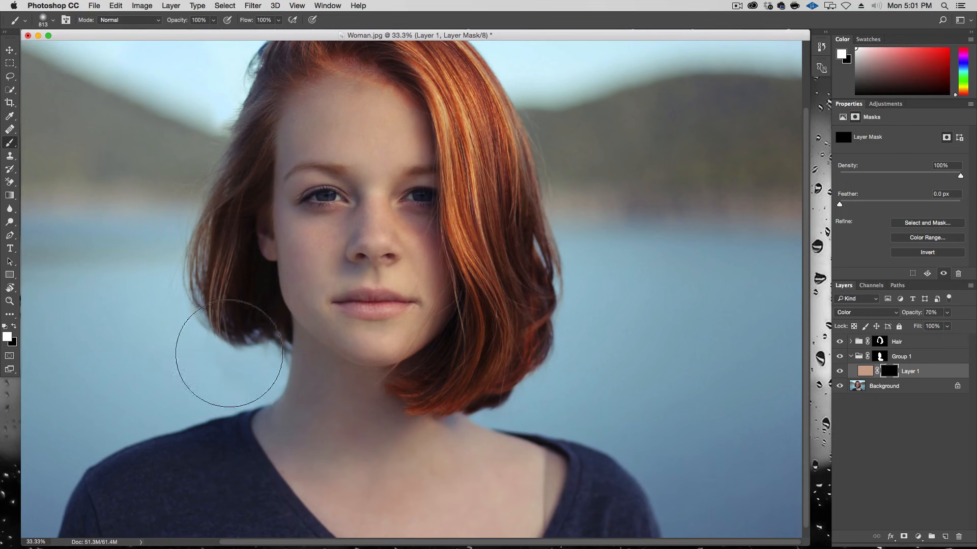
click(267, 429)
mouse_move(303, 460)
mouse_down()
mouse_move(462, 525)
mouse_move(499, 479)
mouse_move(405, 476)
mouse_move(310, 411)
mouse_move(294, 451)
mouse_move(272, 396)
mouse_move(454, 358)
mouse_move(315, 389)
mouse_up()
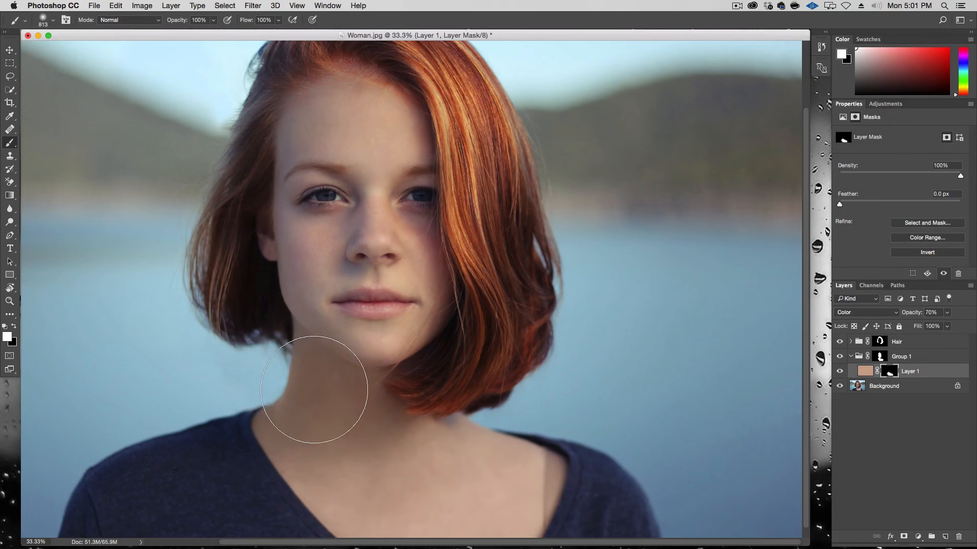
drag(303, 324, 269, 326)
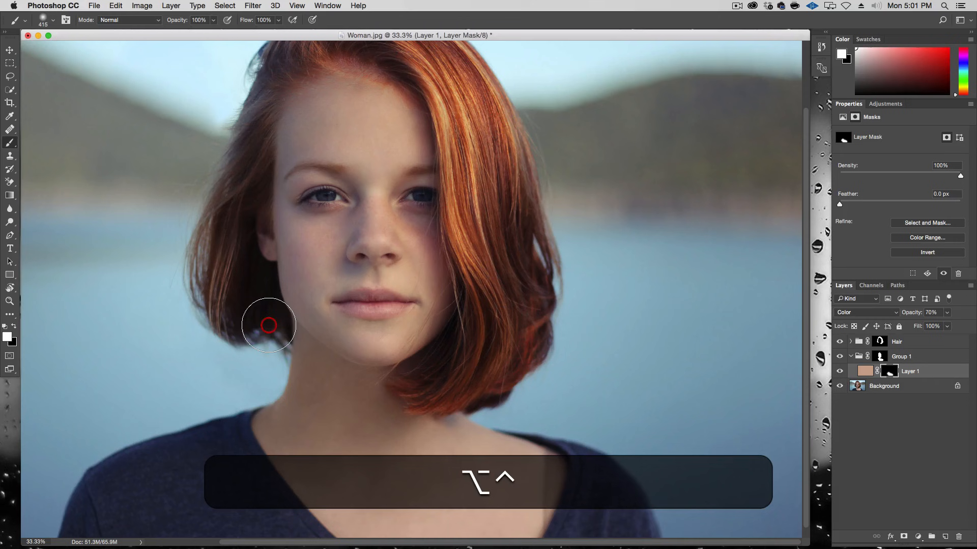
Step: Set the brush opacity to 50% and paint white on the mask across the cheeks, chin, nose and forehead
key(5)
key(0)
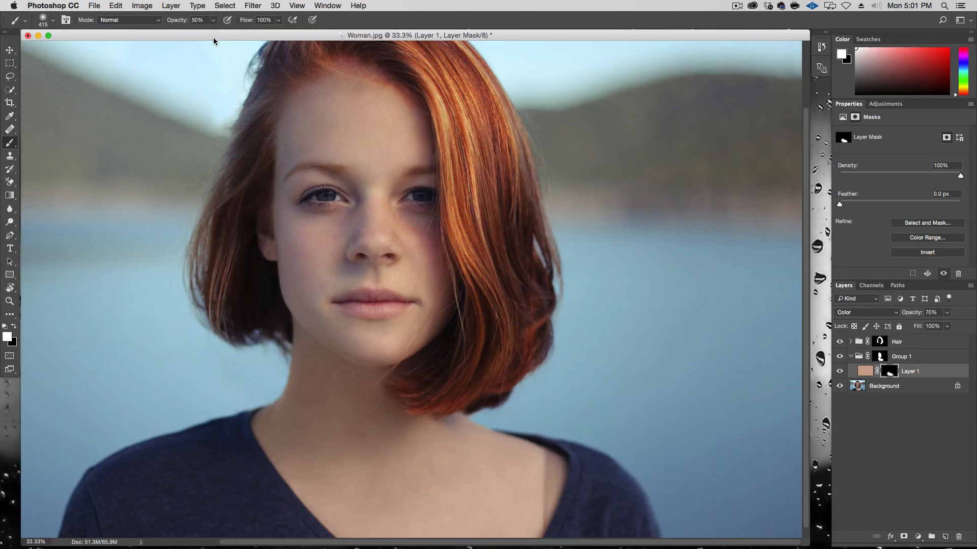
mouse_move(283, 264)
mouse_down()
mouse_move(284, 225)
mouse_move(409, 274)
mouse_move(430, 239)
mouse_move(465, 295)
mouse_up()
click(385, 342)
drag(336, 283, 308, 290)
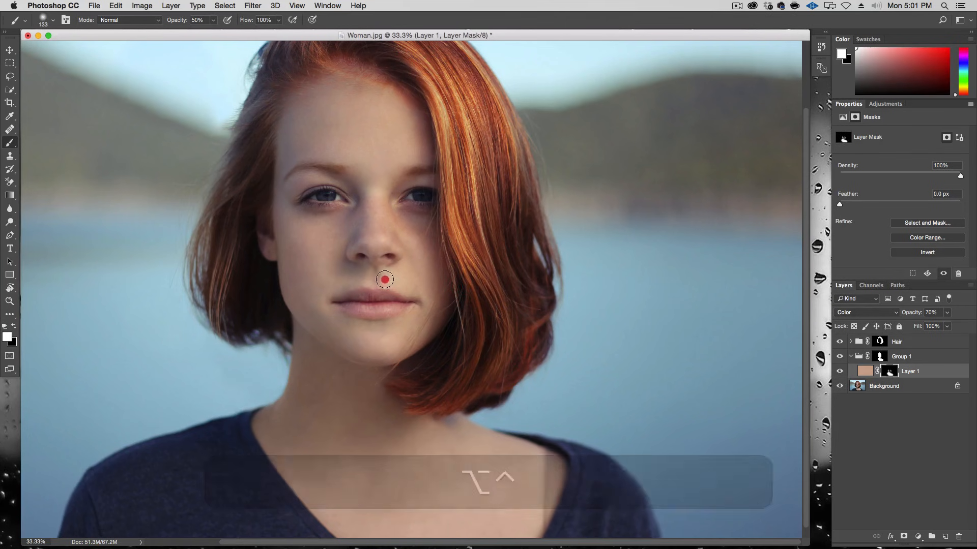
mouse_move(384, 235)
mouse_down()
mouse_move(353, 246)
mouse_move(376, 183)
mouse_move(376, 219)
mouse_move(400, 151)
mouse_up()
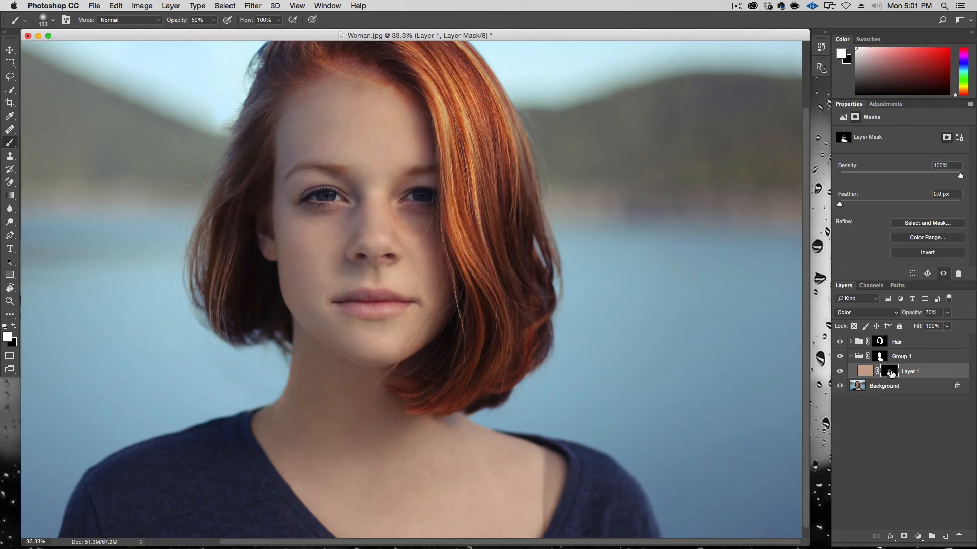
mouse_move(352, 187)
mouse_down()
mouse_move(310, 179)
mouse_move(287, 192)
mouse_up()
mouse_move(411, 171)
mouse_down()
mouse_move(448, 182)
mouse_move(418, 155)
mouse_move(293, 159)
mouse_move(272, 177)
mouse_move(290, 125)
mouse_move(322, 114)
mouse_move(310, 102)
mouse_move(345, 90)
mouse_move(382, 102)
mouse_move(419, 133)
mouse_move(330, 142)
mouse_move(319, 119)
mouse_up()
mouse_move(306, 310)
mouse_down()
mouse_move(291, 253)
mouse_move(267, 238)
mouse_up()
Step: Compare the skin group on and off, select the group mask and deselect the active selection
click(839, 356)
click(840, 357)
click(880, 356)
super+click(880, 356)
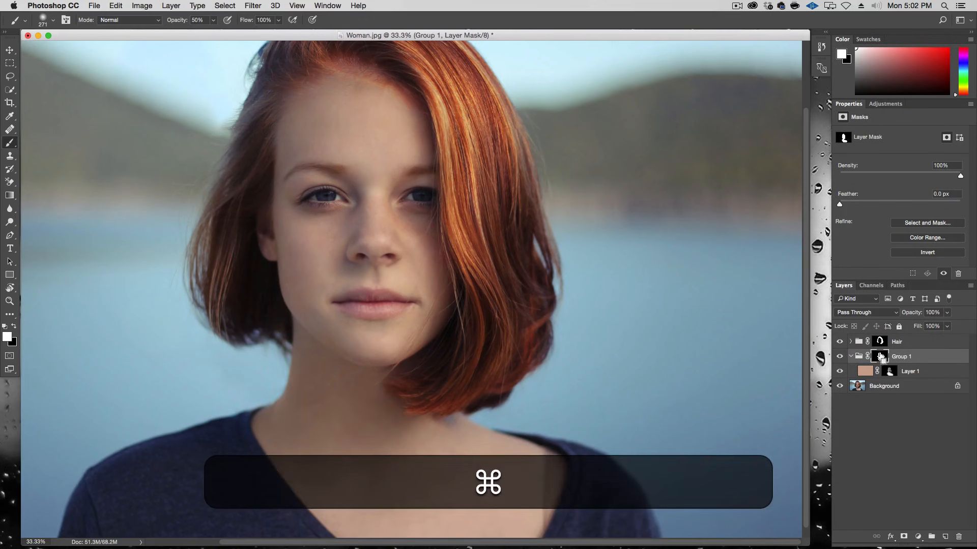
key(super+d)
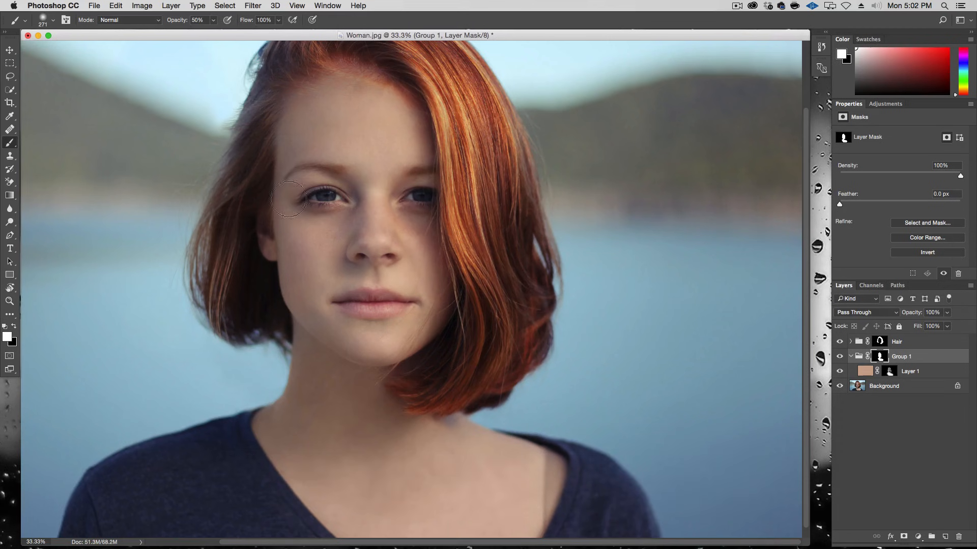
click(842, 359)
click(841, 360)
Step: Add a Curves adjustment above the skin colour layer and shape a gentle contrast curve with two points
click(937, 375)
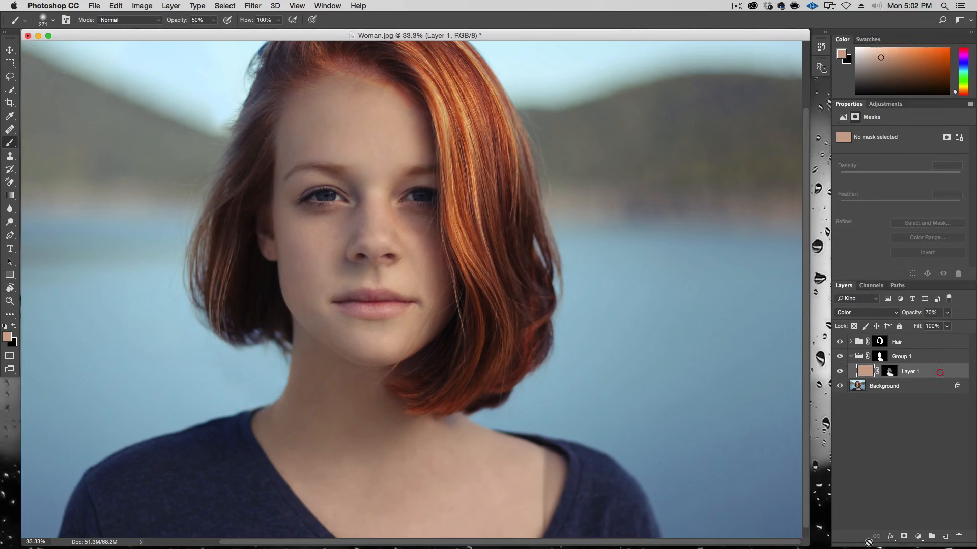
click(918, 536)
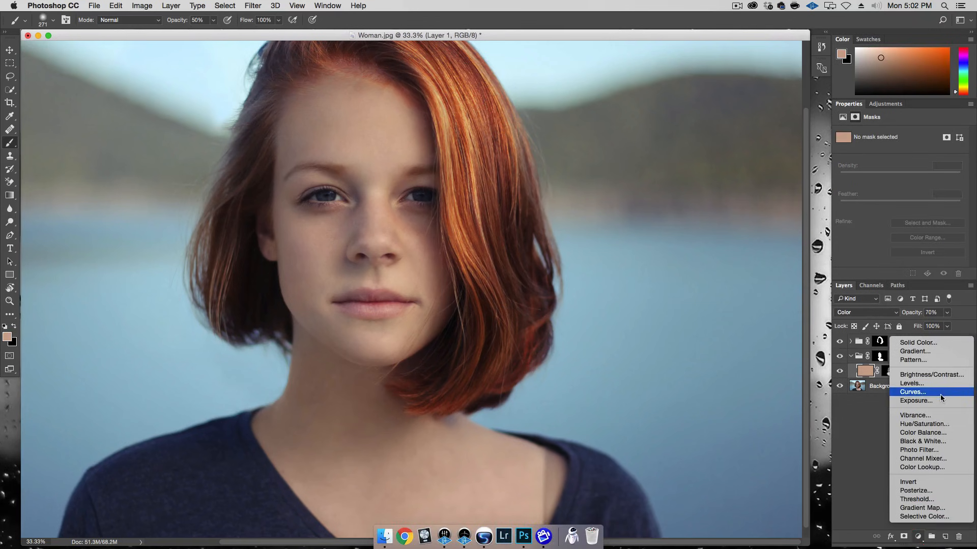
click(926, 391)
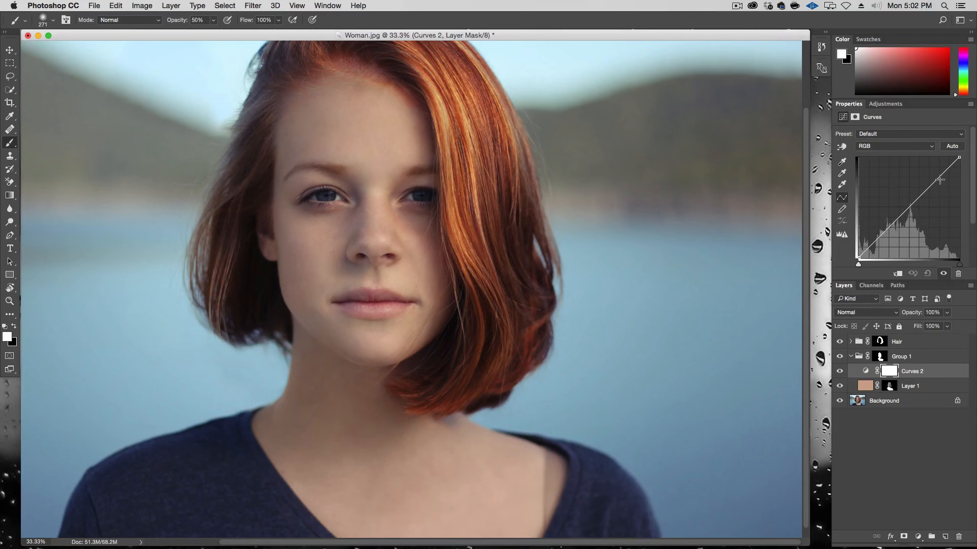
drag(936, 178, 934, 180)
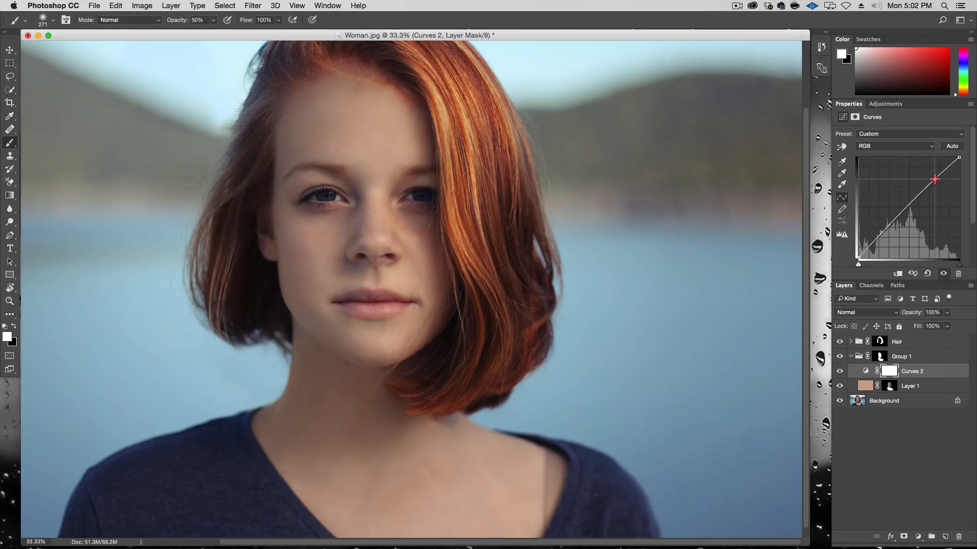
drag(888, 227, 888, 234)
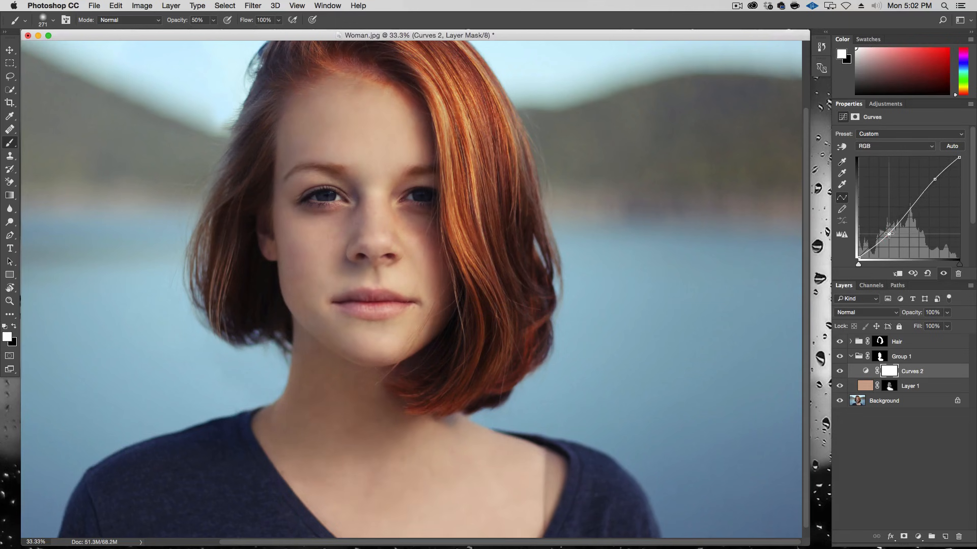
click(935, 177)
Step: Move the Curves layer below the skin colour layer and compare the layers' visibility
drag(916, 373, 919, 390)
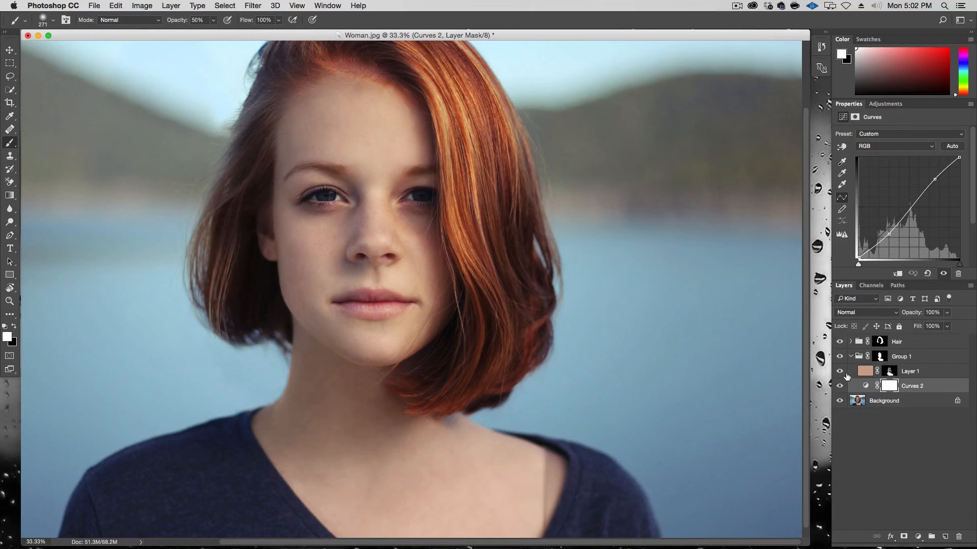
click(840, 387)
click(840, 388)
click(840, 390)
click(840, 390)
click(839, 372)
click(841, 388)
click(840, 387)
Step: Fine-tune the curve's points and compare the skin group on and off
drag(933, 179, 935, 181)
click(889, 235)
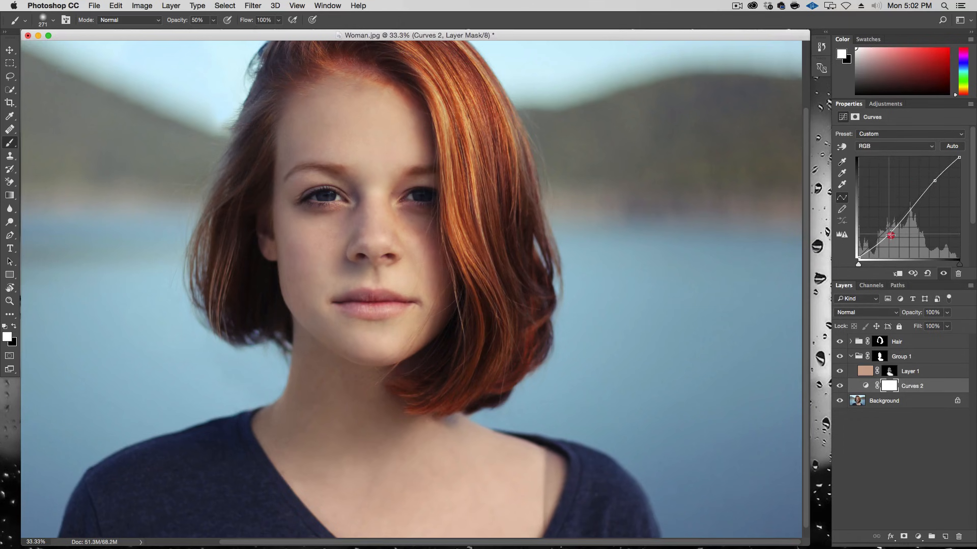
click(840, 358)
click(839, 358)
click(839, 358)
click(840, 358)
Step: Rename the skin group to Skin and collapse it
double_click(900, 354)
text(Skin)
key(Return)
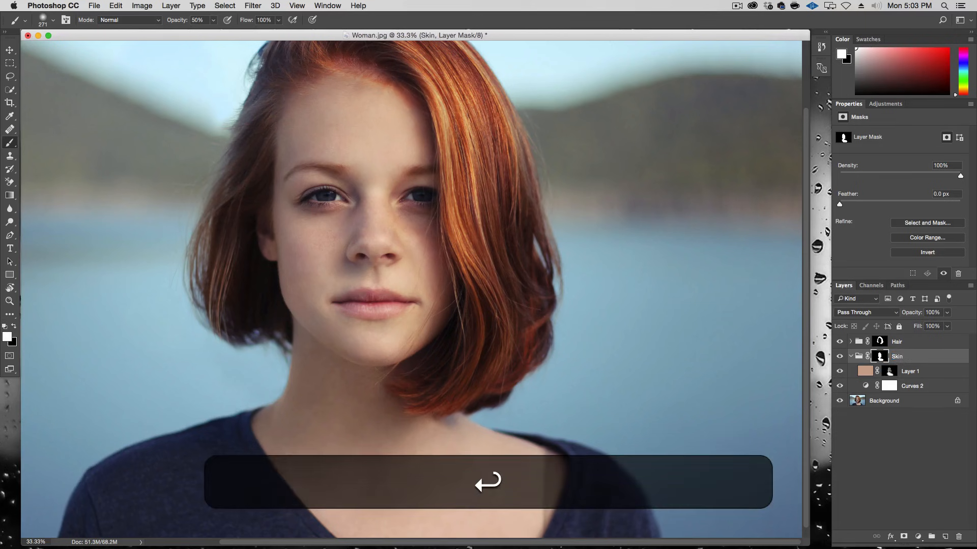
click(851, 356)
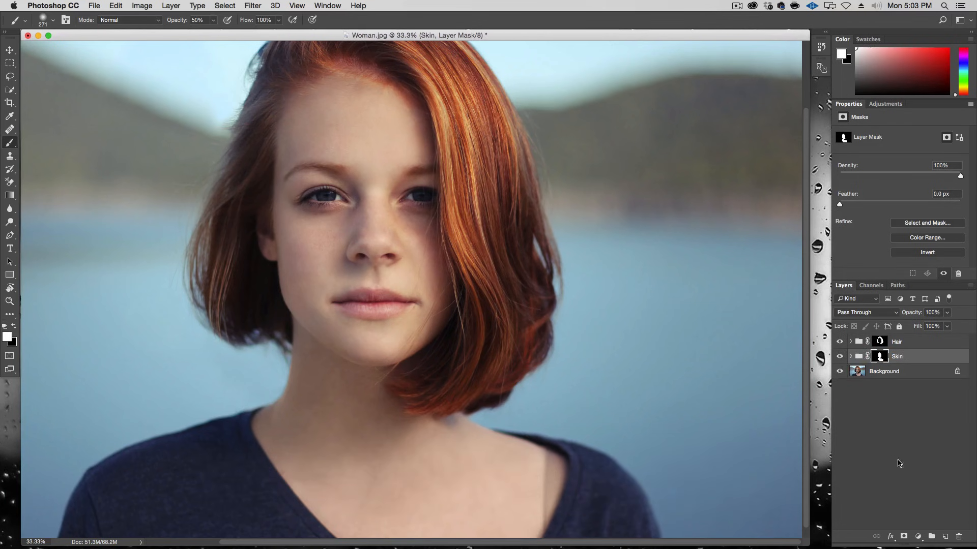
Step: Create a new layer group named Eyes
click(932, 537)
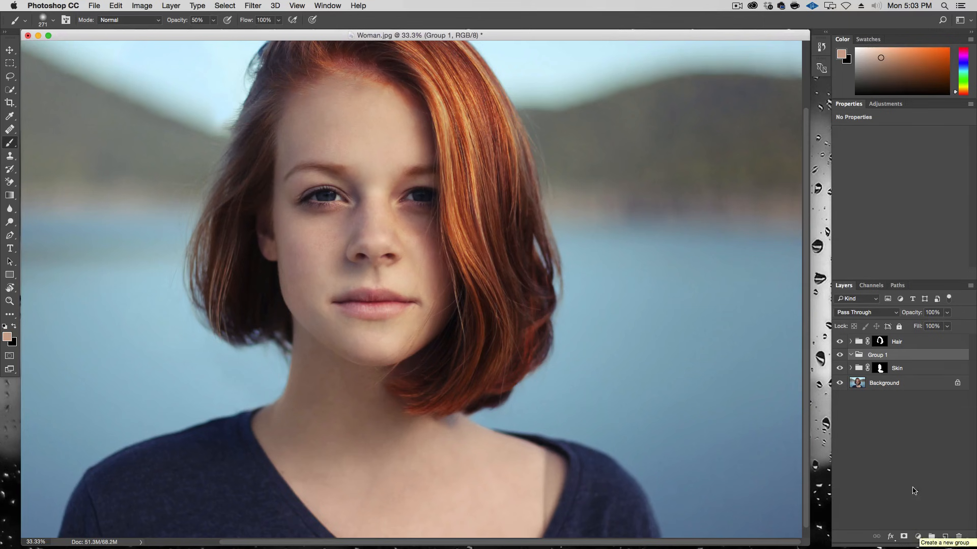
double_click(878, 355)
text(Eyes)
key(Return)
Step: Add a Curves adjustment inside the Eyes group and pull the curve up to brighten the image strongly
click(917, 537)
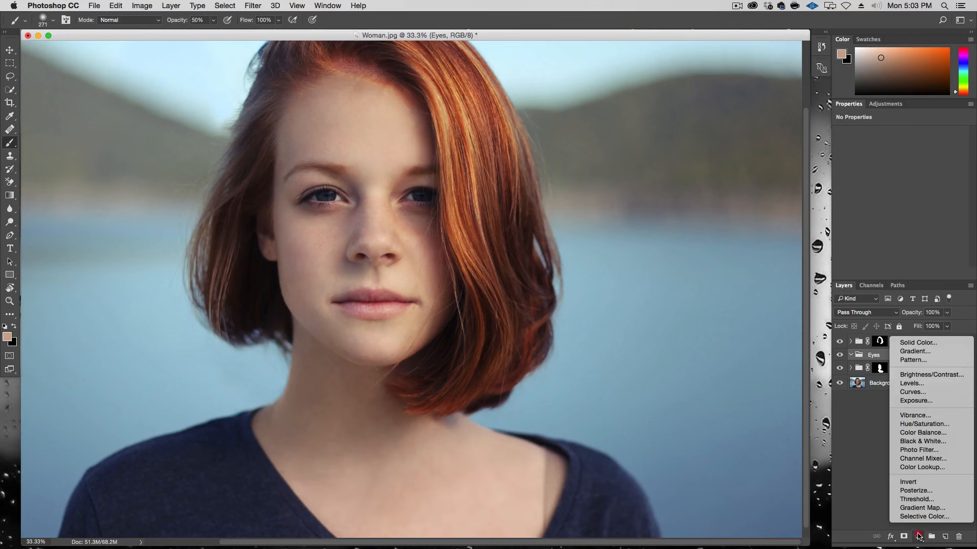
click(929, 391)
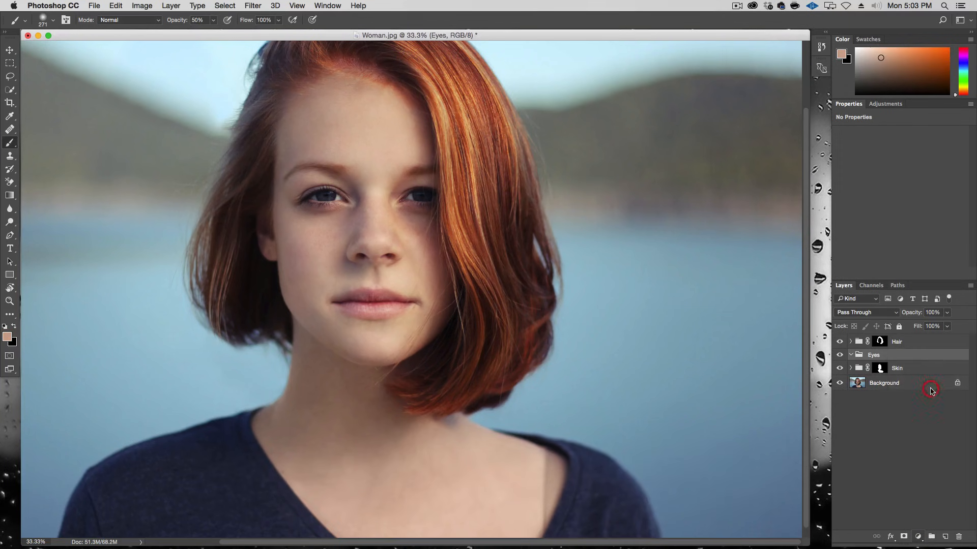
drag(901, 219, 913, 245)
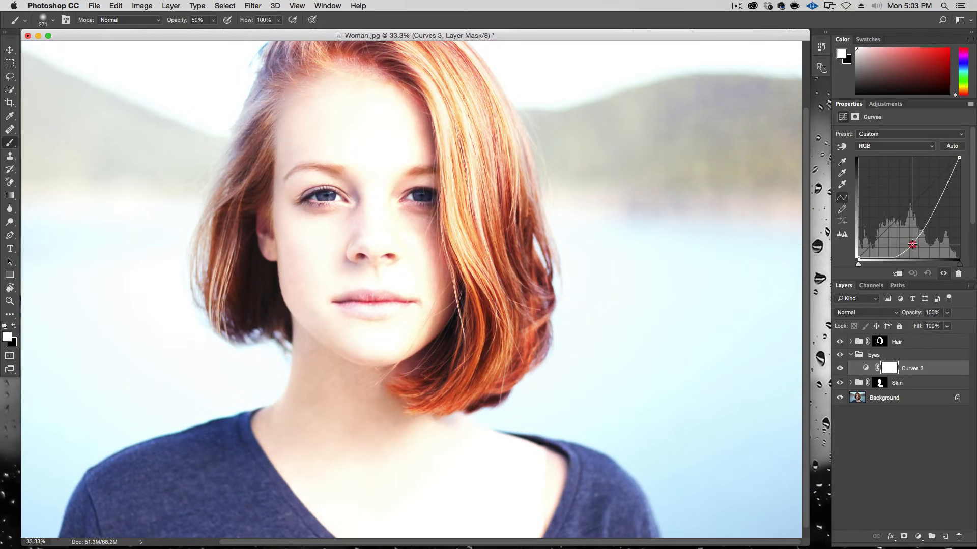
drag(912, 244, 934, 222)
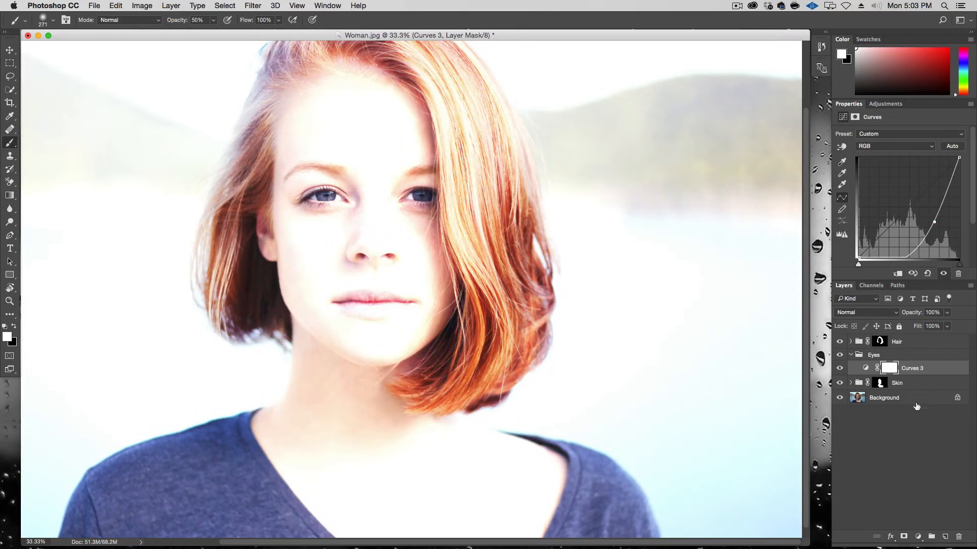
Step: Add a Vibrance adjustment inside the Eyes group with Vibrance at +41 and Saturation at about +28
click(918, 537)
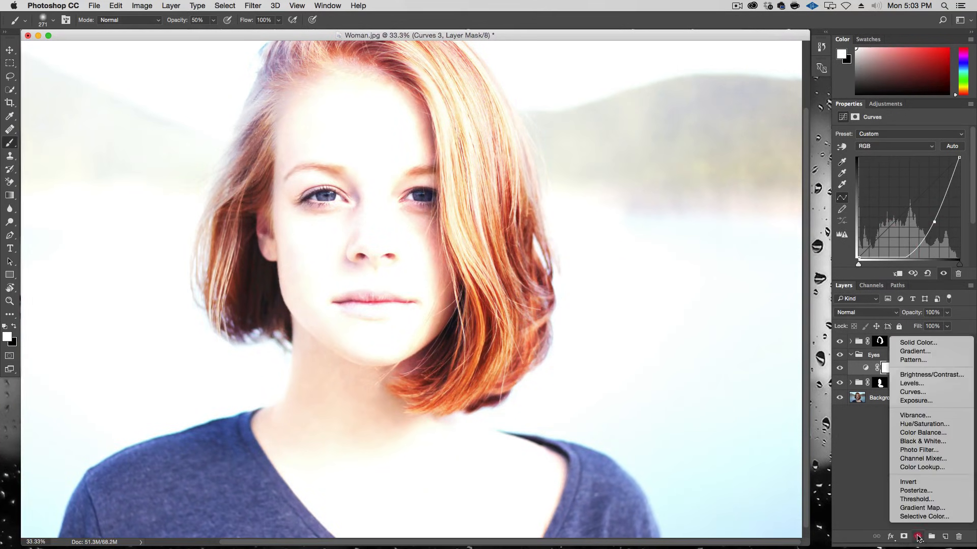
click(934, 416)
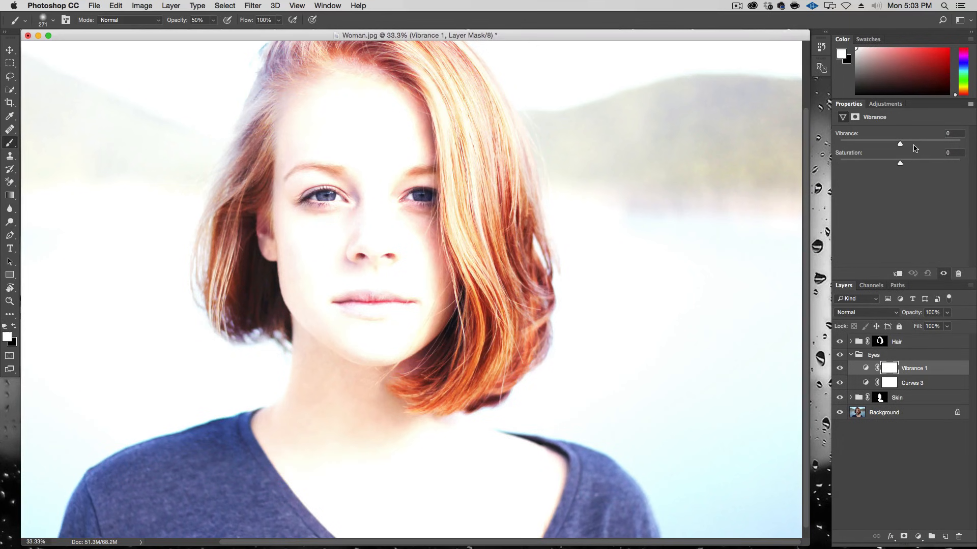
click(925, 145)
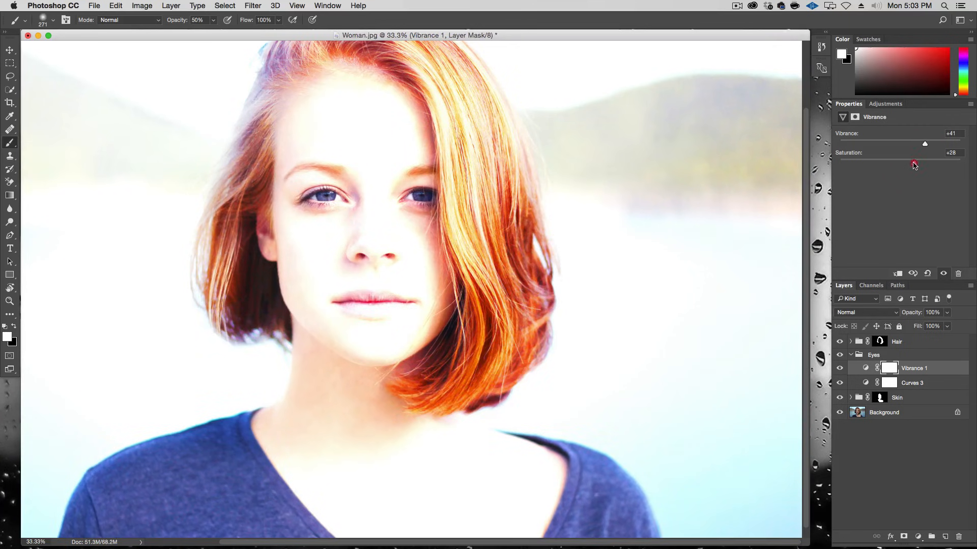
drag(912, 164, 909, 166)
Step: Compare the Curves layer on and off, then give the Eyes group a black hide-all mask
click(840, 384)
click(840, 385)
click(876, 356)
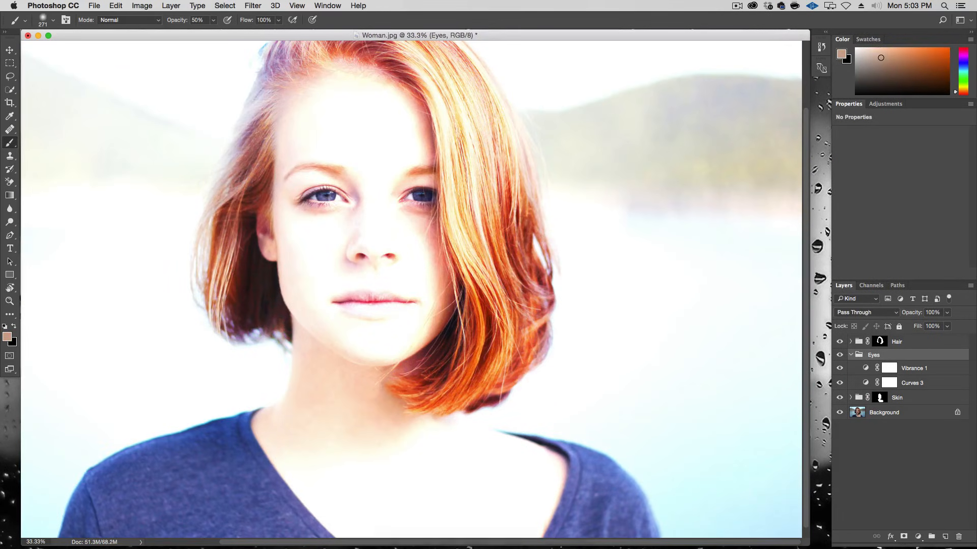
alt+click(904, 536)
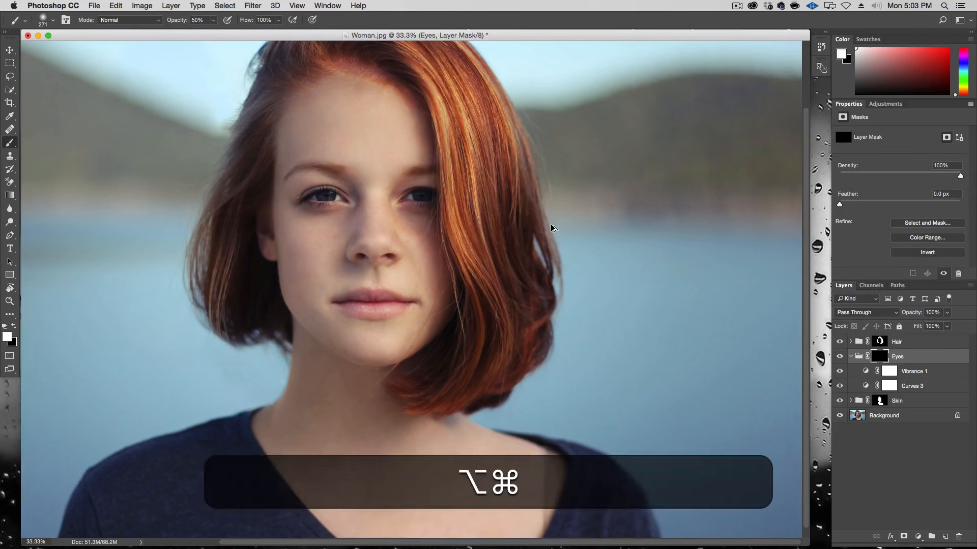
Step: Paint white at 20% brush opacity over both irises in the Eyes group mask to reveal the brightening
key(alt+super+plus)
key(alt+super+plus)
key(alt+super+plus)
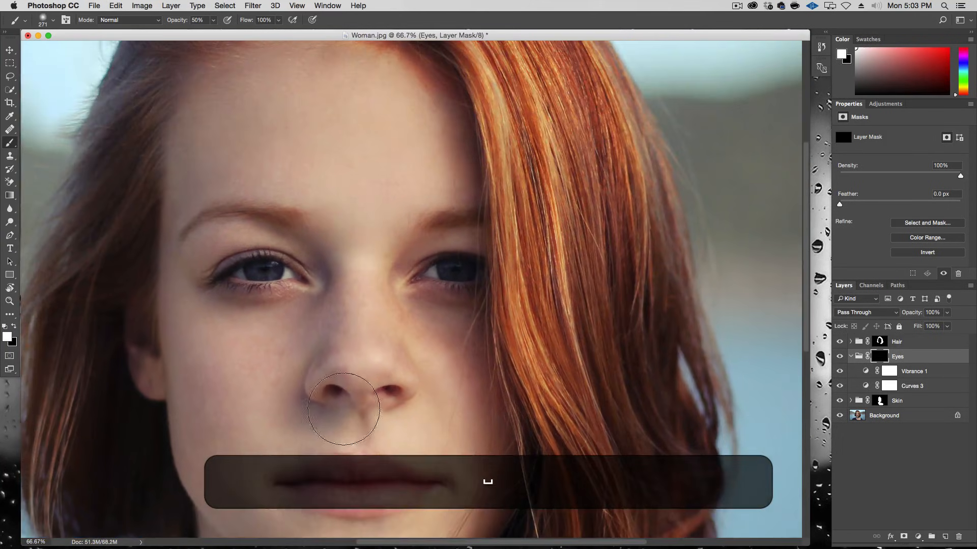
scroll(306, 317, left, 5)
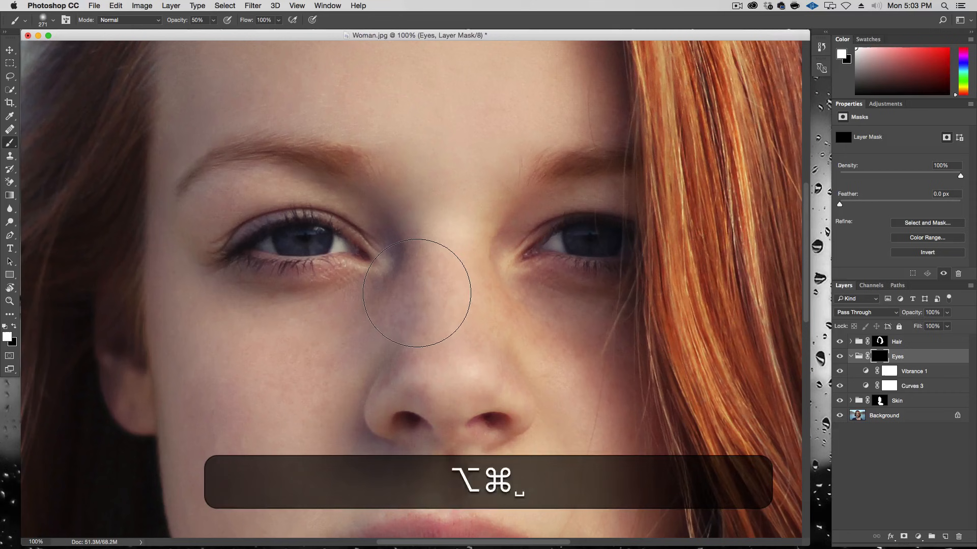
key(b)
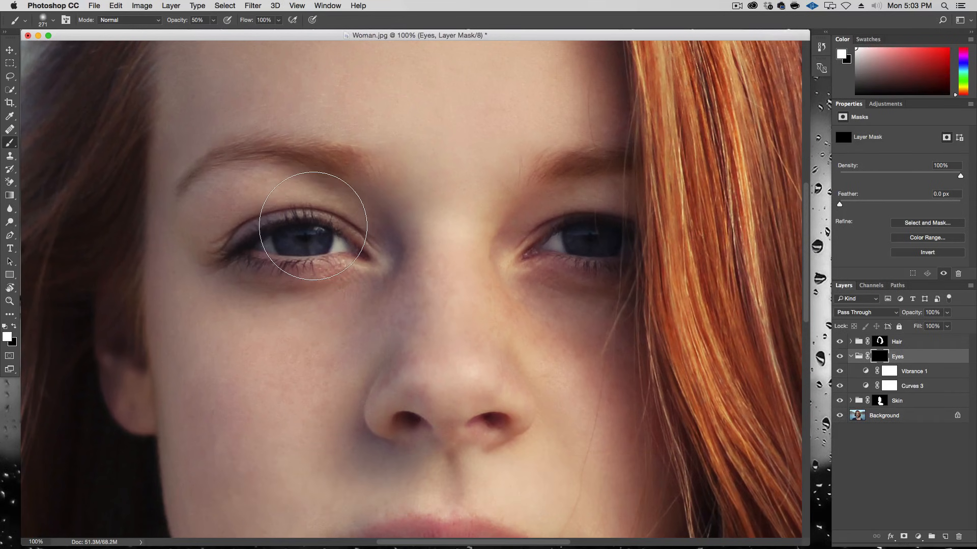
key(2)
key(0)
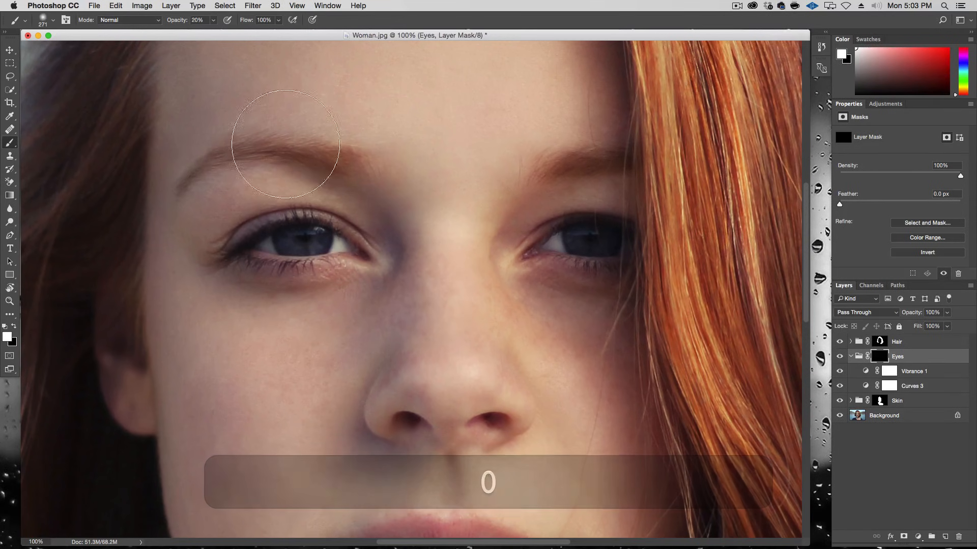
mouse_move(332, 245)
mouse_down()
mouse_move(275, 248)
mouse_move(323, 237)
mouse_move(286, 239)
mouse_move(348, 248)
mouse_up()
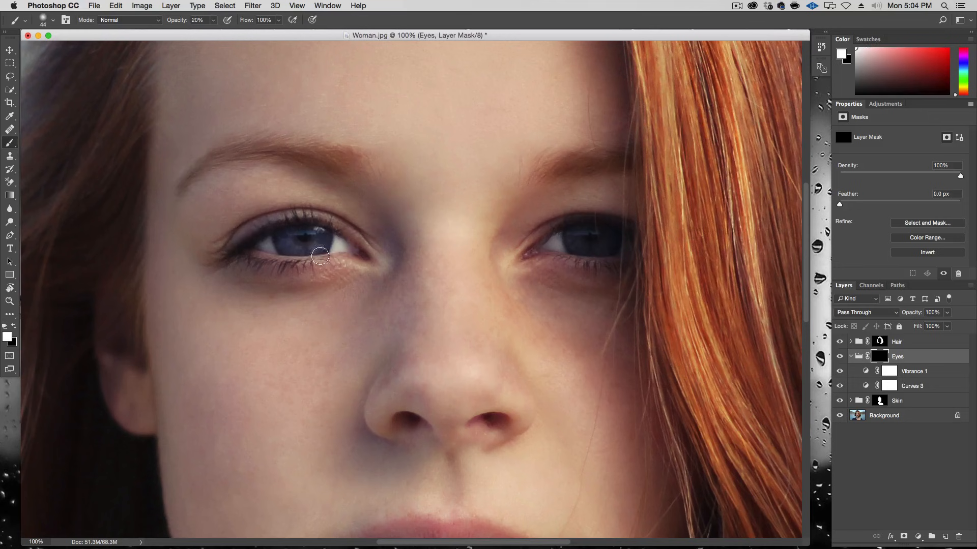
mouse_move(553, 243)
mouse_down()
mouse_move(629, 242)
mouse_move(561, 237)
mouse_up()
drag(320, 245, 280, 238)
drag(574, 245, 585, 245)
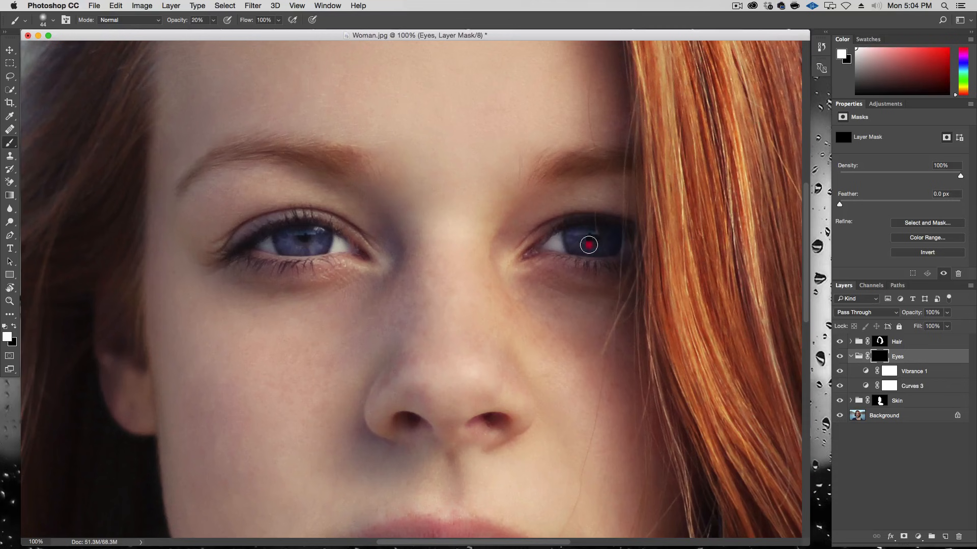
mouse_move(341, 232)
mouse_down()
mouse_move(296, 231)
mouse_move(321, 235)
mouse_up()
drag(578, 236, 618, 240)
mouse_move(326, 239)
mouse_down()
mouse_move(308, 250)
mouse_move(283, 234)
mouse_up()
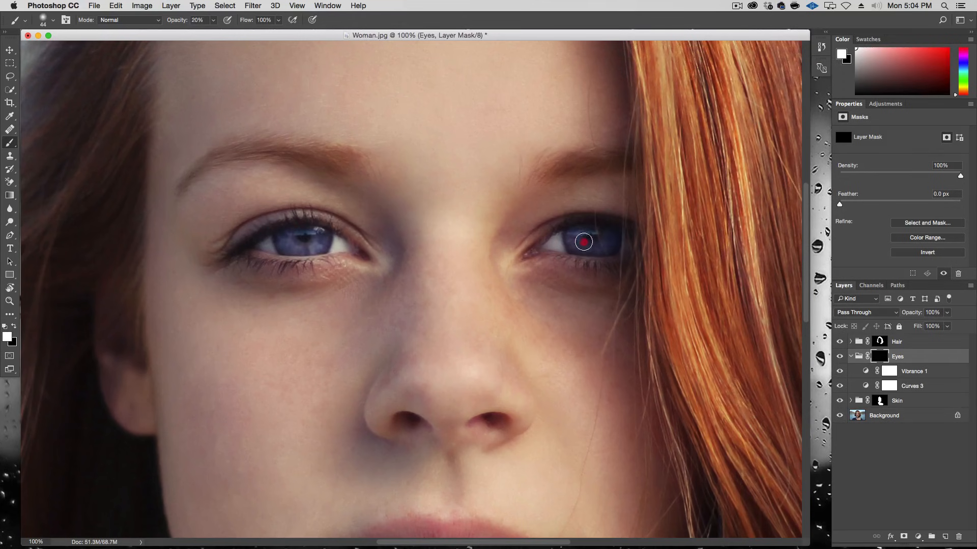
drag(321, 239, 256, 246)
drag(576, 232, 595, 232)
drag(322, 245, 300, 250)
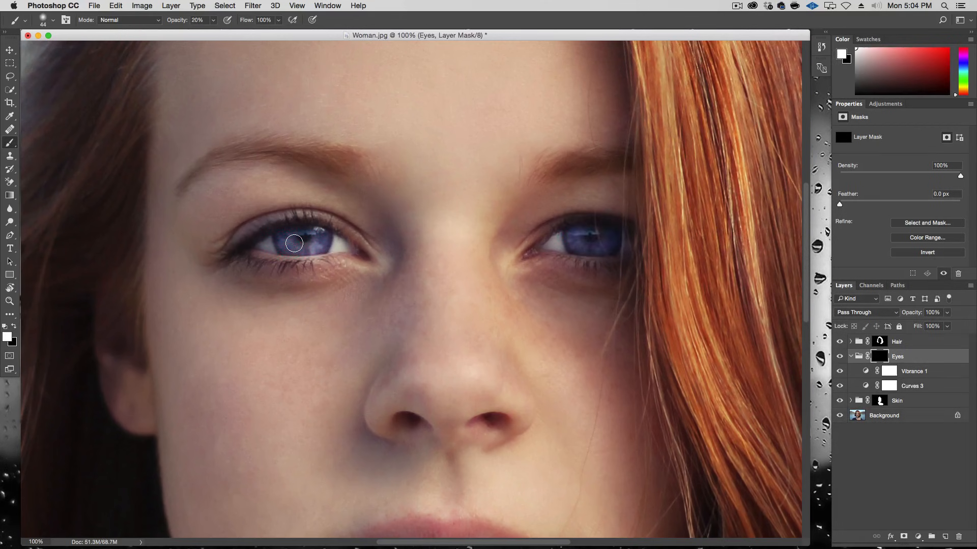
Step: Compare the whole image with the Eyes group on and off
key(alt+super+minus)
key(alt+super+minus)
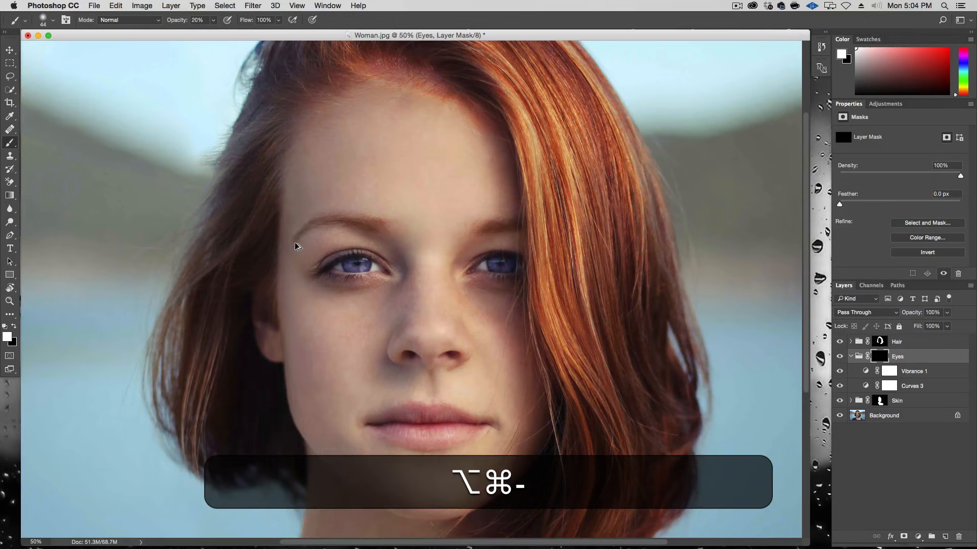
key(alt+super+minus)
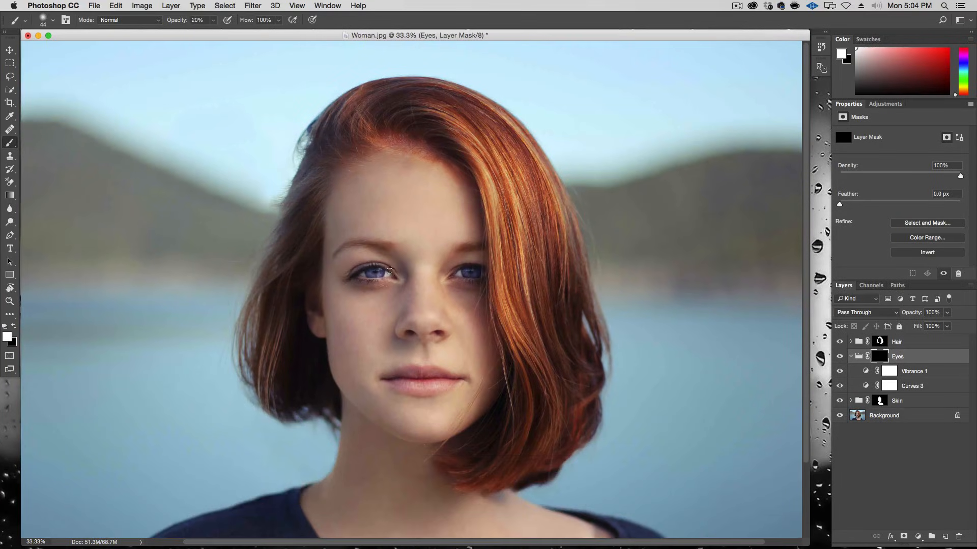
click(840, 357)
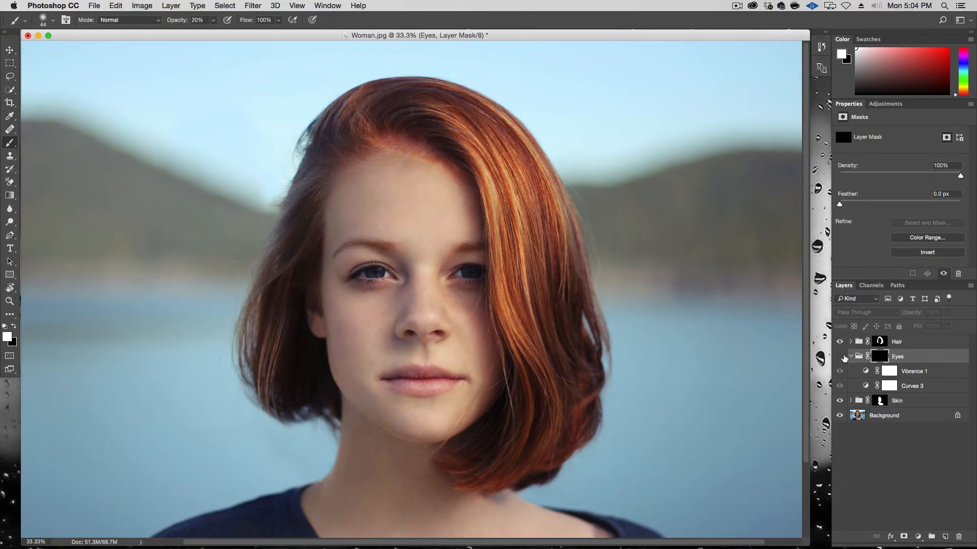
click(840, 356)
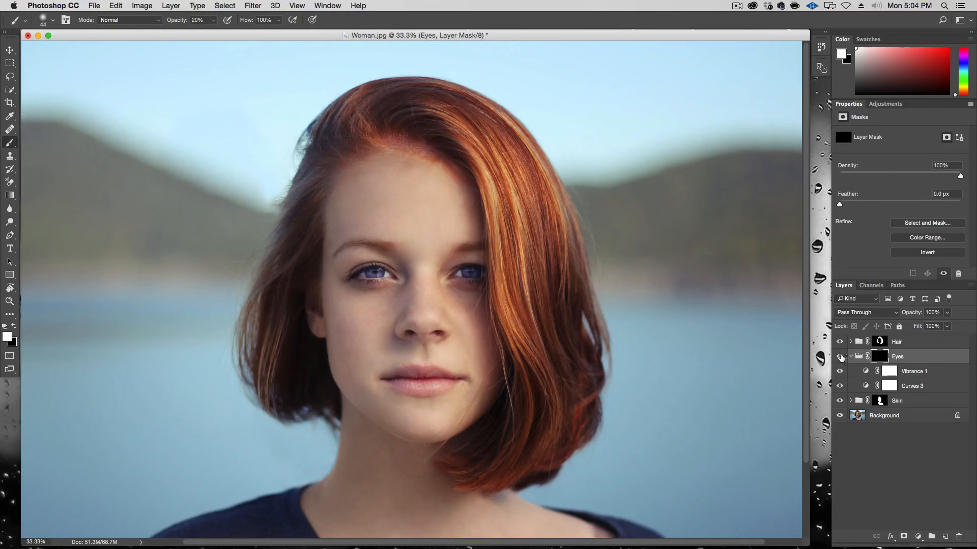
Step: Switch to black and paint out stray brightening below the right eye in the Eyes mask with a larger brush
key(x)
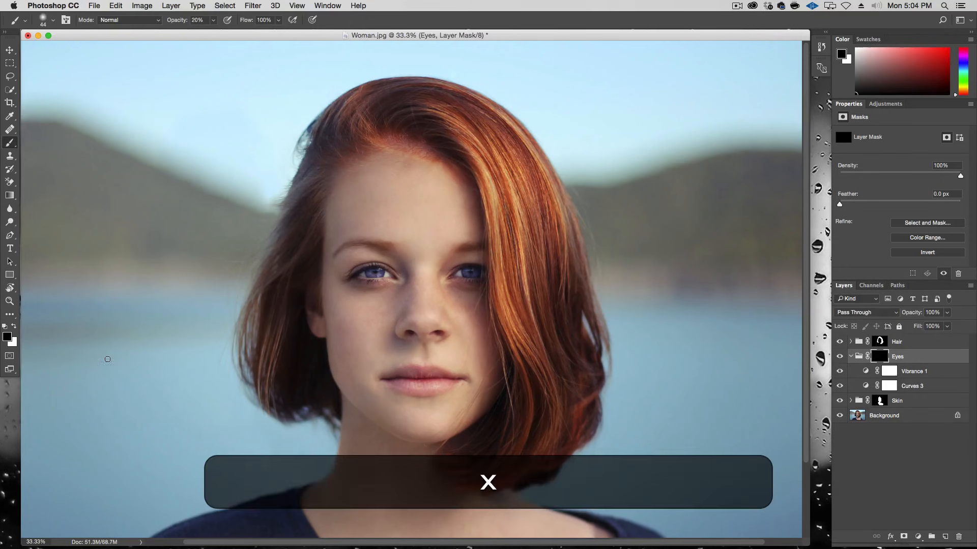
drag(399, 286, 452, 286)
drag(392, 276, 392, 275)
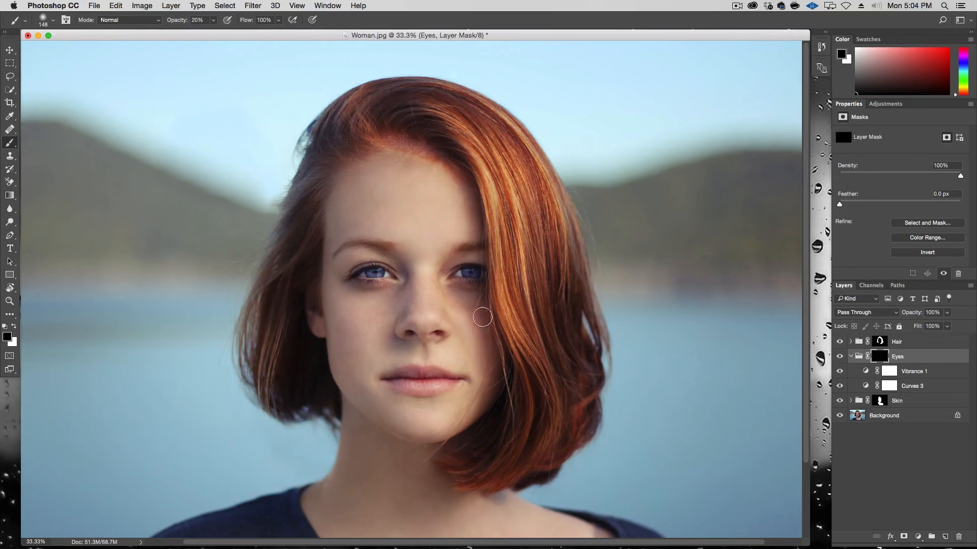
drag(447, 287, 493, 319)
Step: Set the Eyes group's opacity to 78% and compare the group on and off
click(839, 358)
click(839, 357)
click(839, 358)
click(840, 357)
drag(948, 318, 937, 326)
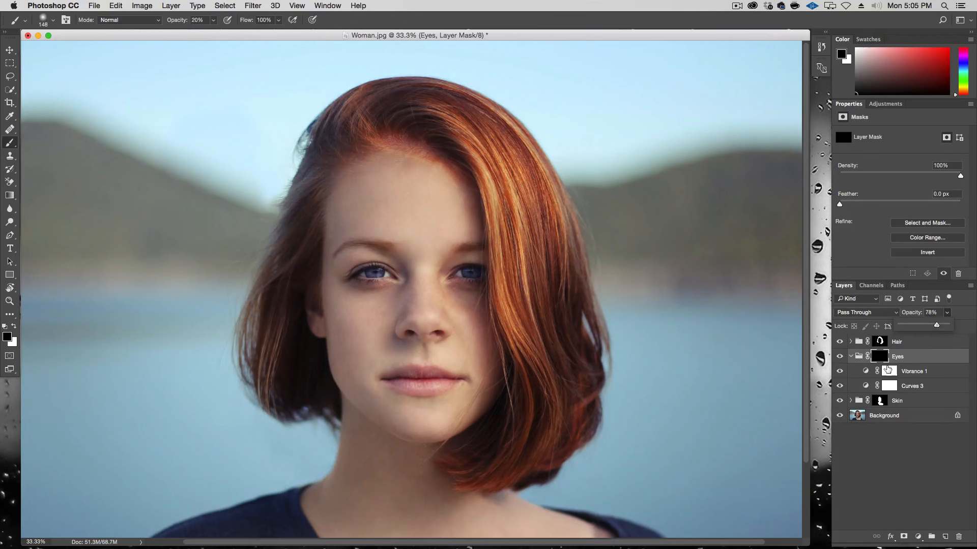
click(839, 356)
click(839, 357)
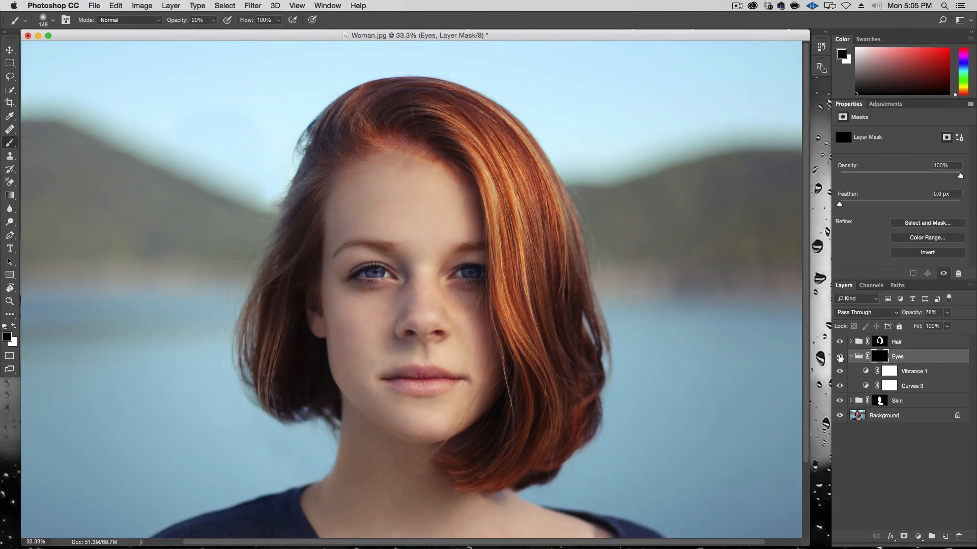
Step: Collapse the Eyes group and create a new empty layer group above it
key(alt+super+minus)
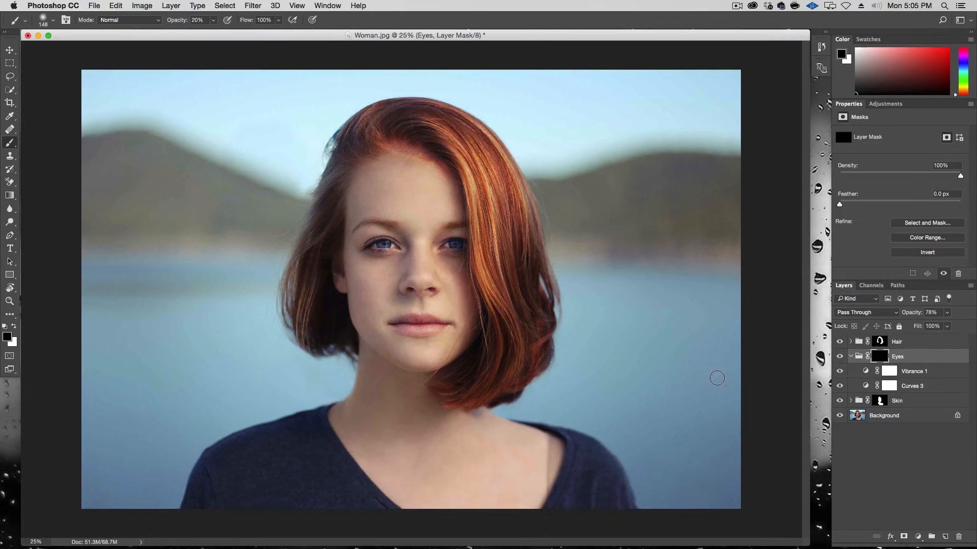
click(850, 357)
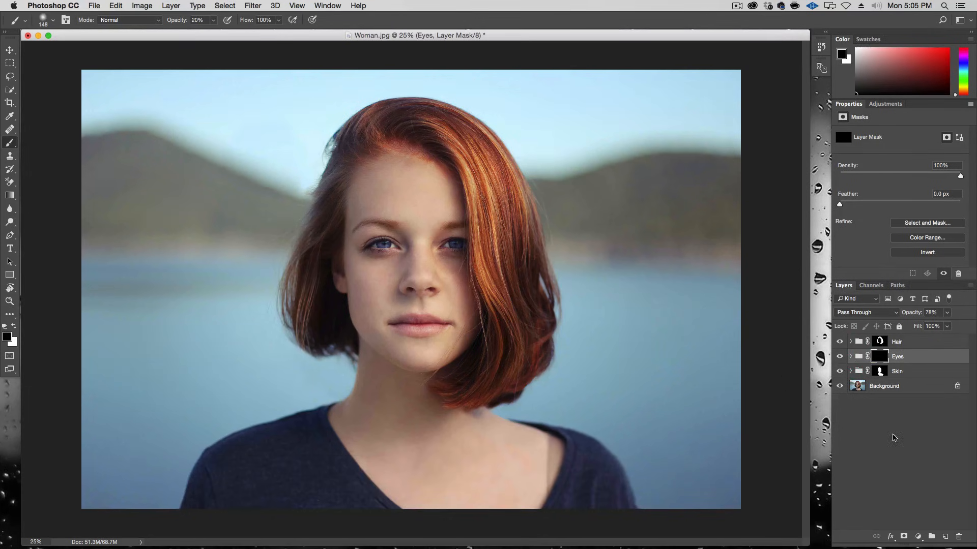
click(932, 536)
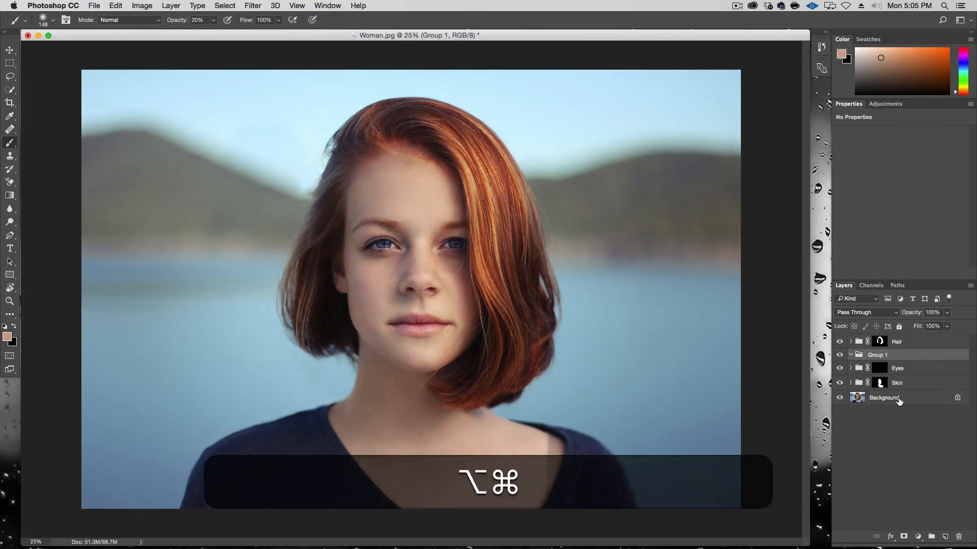
Step: Enter Quick Mask mode and set the brush to 100% opacity, 45 px size and 85% hardness
key(alt+super+plus)
key(alt+super+plus)
key(alt+super+plus)
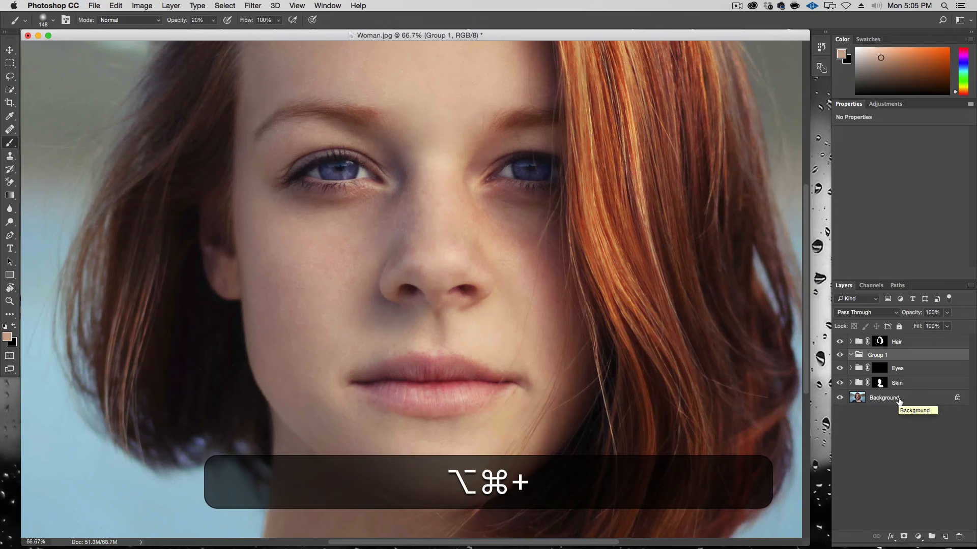
key(q)
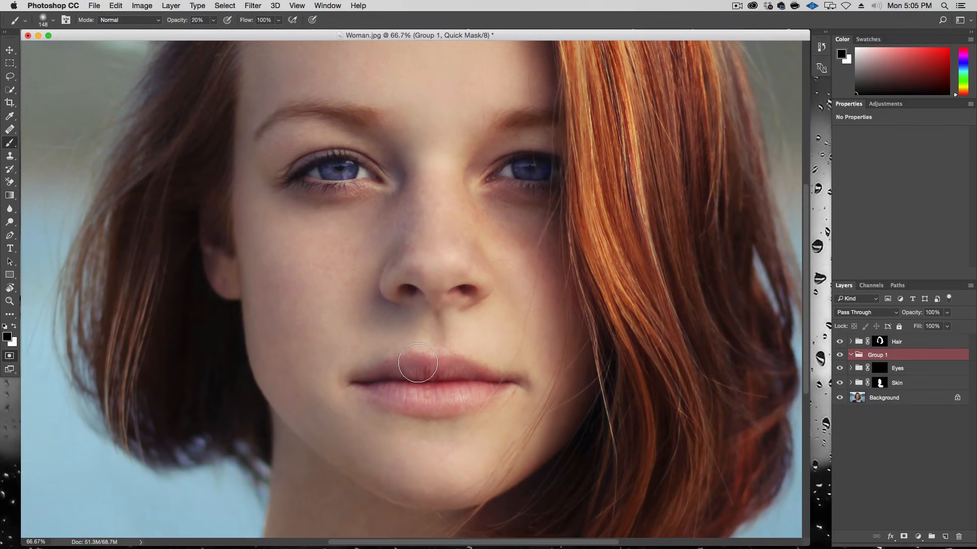
key(0)
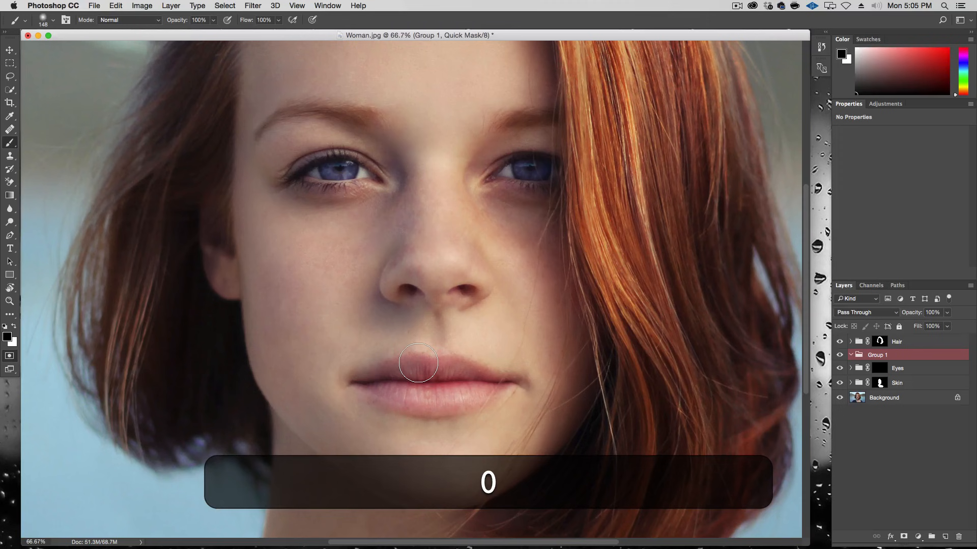
right_click(419, 362)
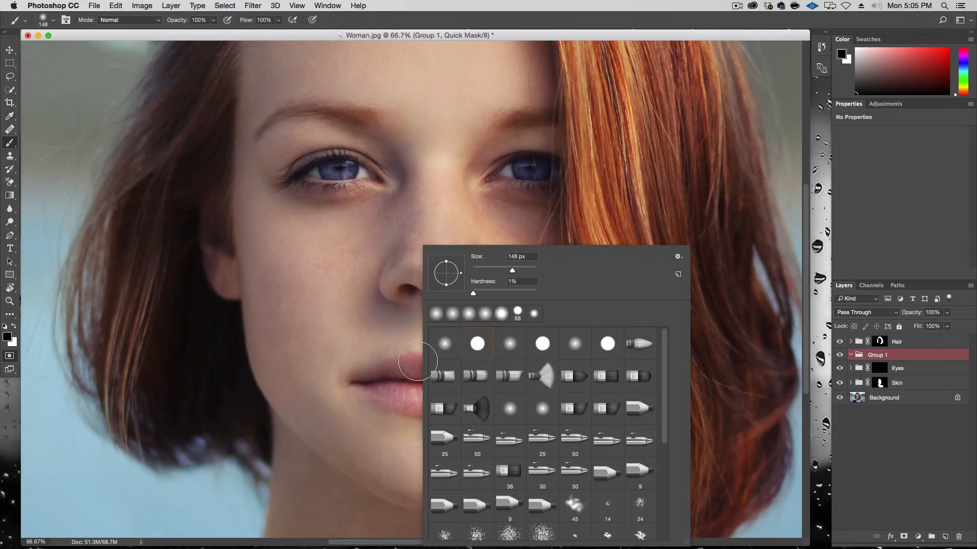
key(Tab)
text(45)
key(Tab)
text(85)
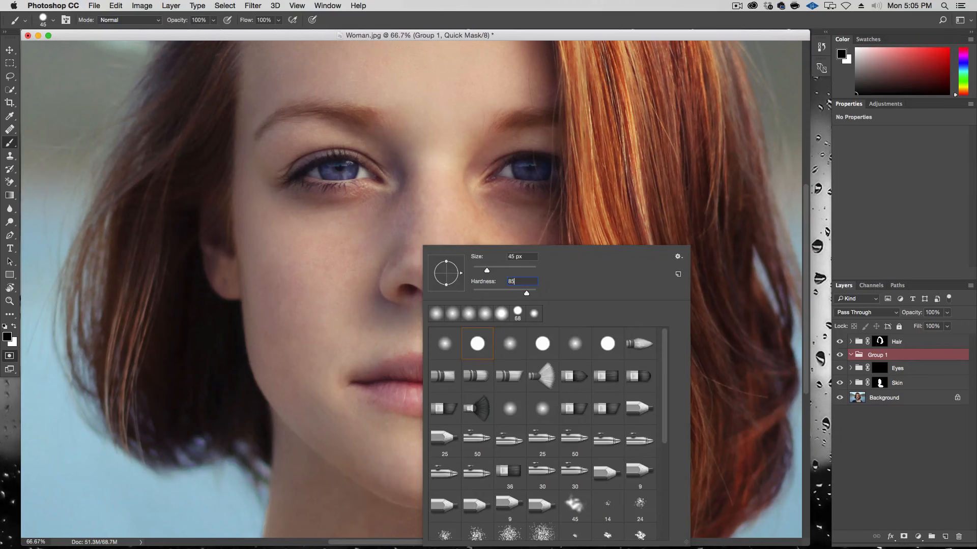
key(Return)
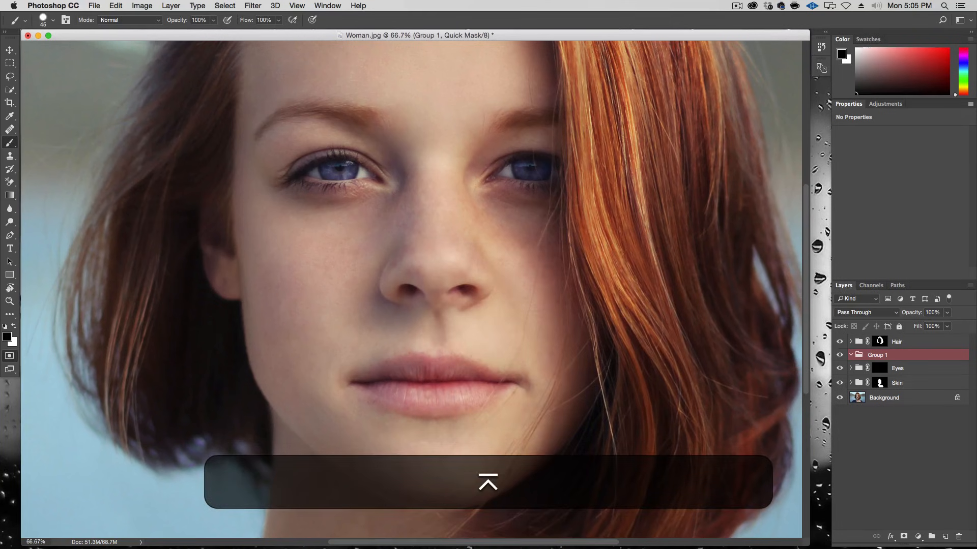
Step: Try a Quick Mask stroke across the lips and undo it
key(alt+super+plus)
key(alt+super+plus)
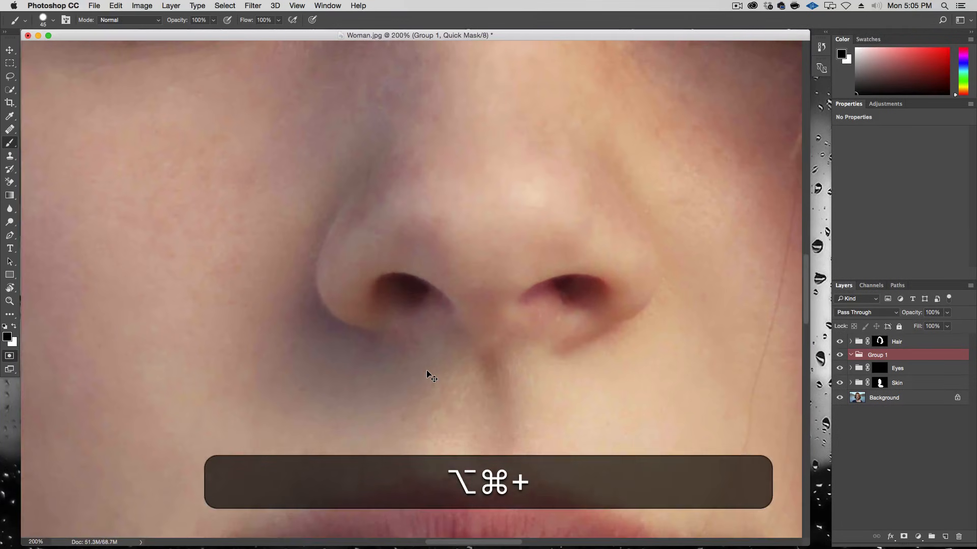
key(alt+super+plus)
key(alt+super+space)
drag(417, 375, 590, 178)
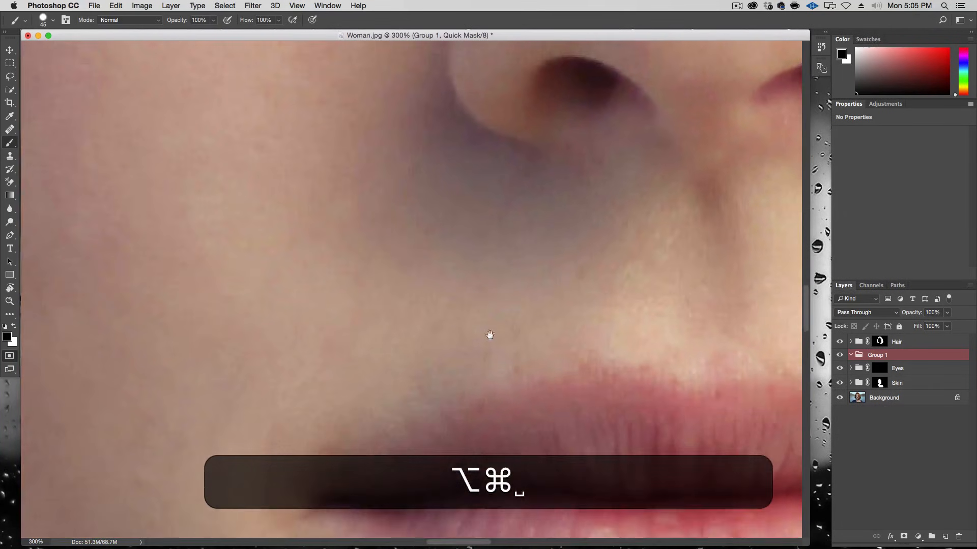
drag(495, 331, 476, 174)
drag(431, 323, 294, 293)
mouse_move(194, 292)
mouse_down()
mouse_move(342, 258)
mouse_move(488, 287)
mouse_move(414, 291)
mouse_move(583, 288)
mouse_up()
key(super+z)
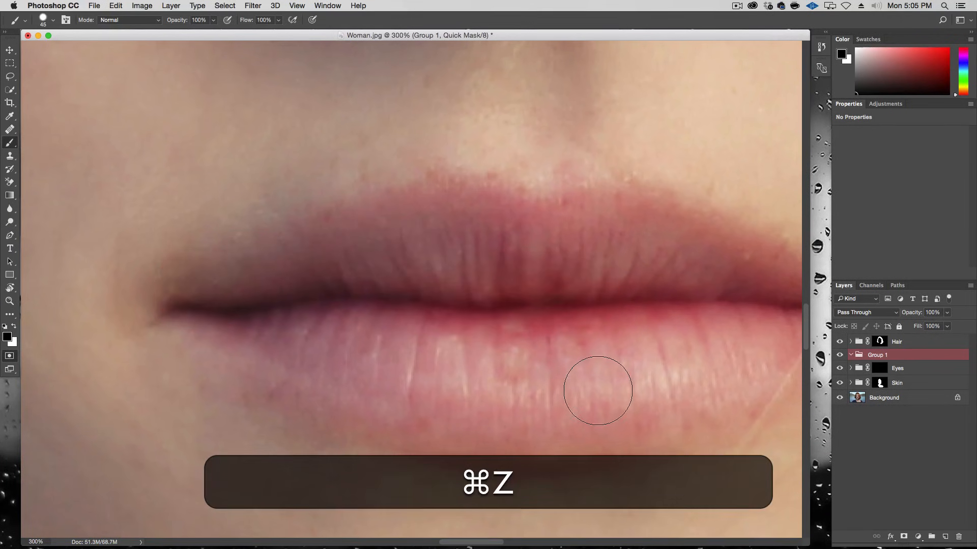
Step: Set the brush hardness to 40% and undo a trial stroke across the lips
right_click(537, 381)
key(Tab)
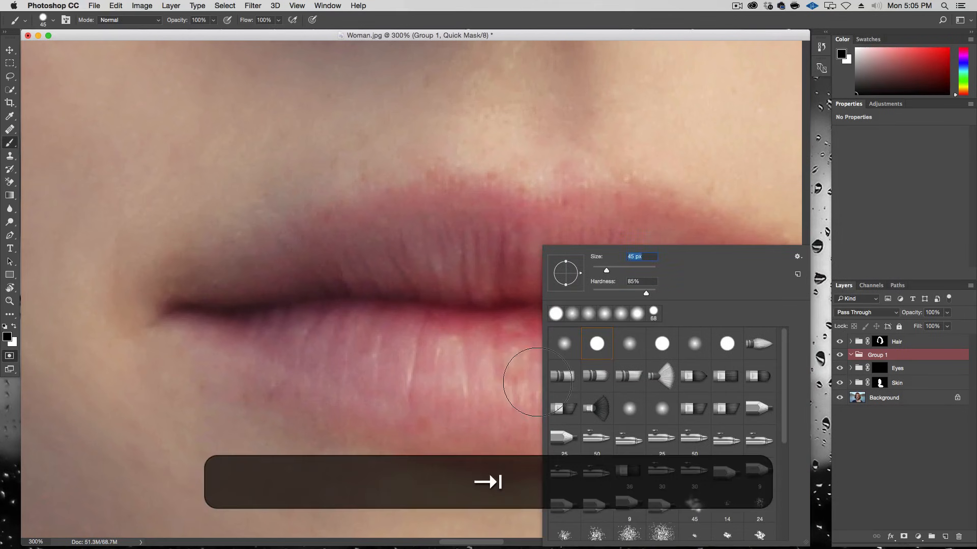
text(4)
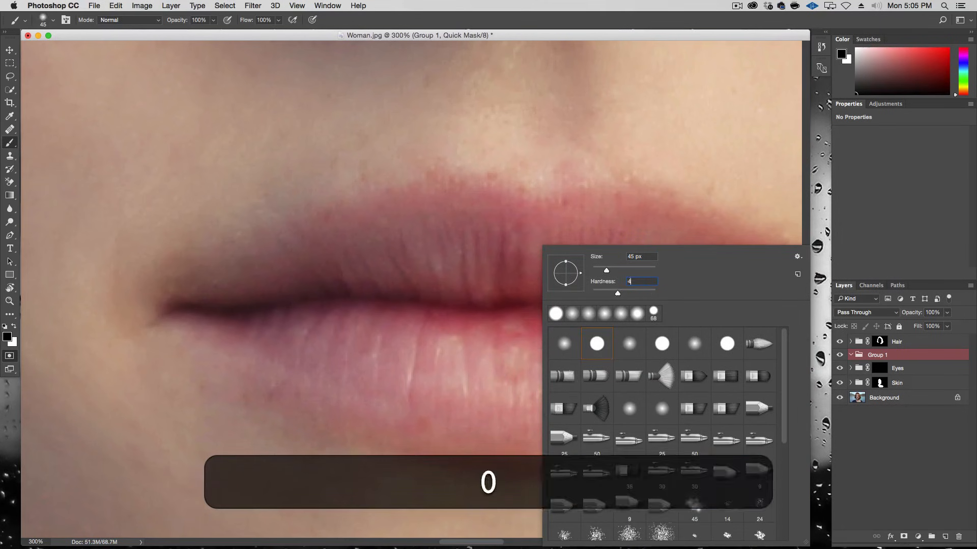
key(Return)
drag(529, 389, 427, 367)
key(super+z)
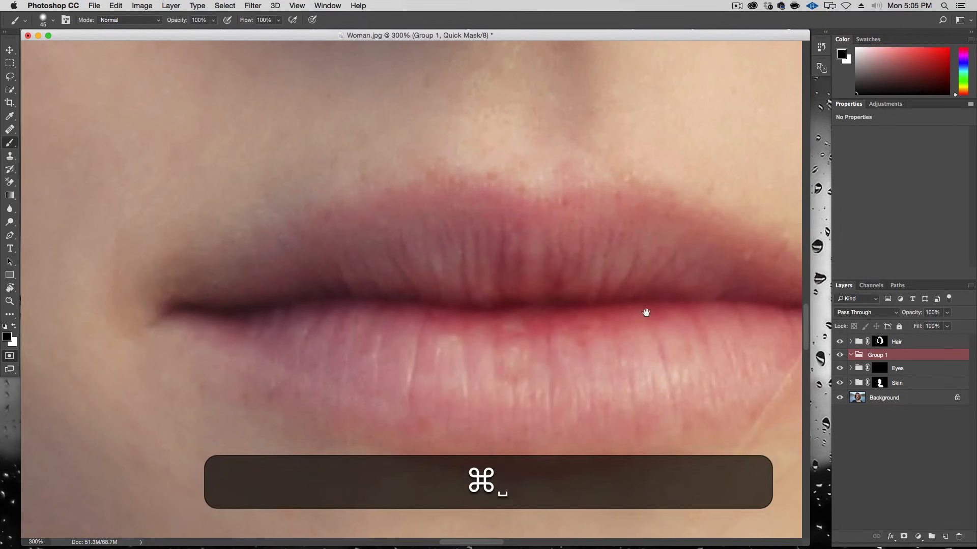
Step: Paint the Quick Mask over the lips, outlining their edges with straight brush segments and filling the inside
drag(641, 306, 499, 300)
key(alt+super+minus)
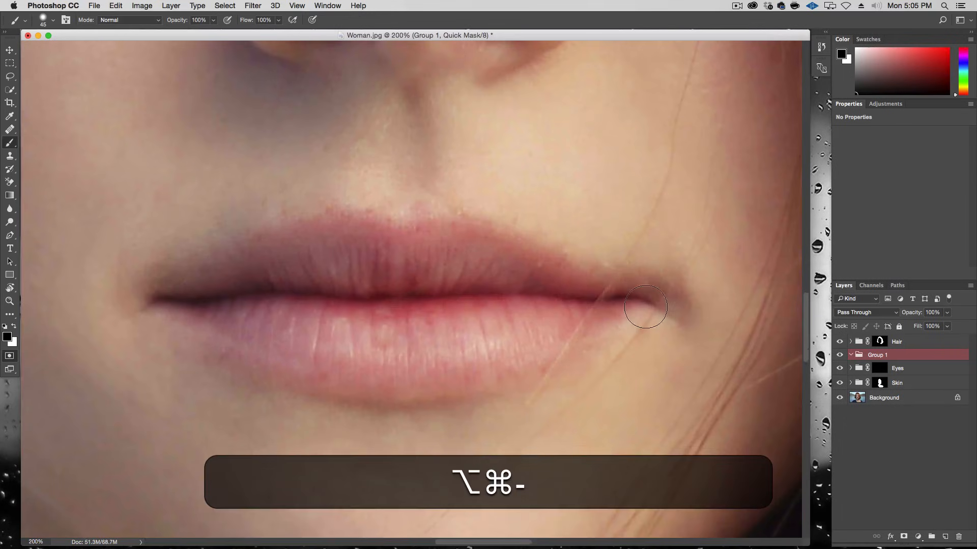
click(619, 295)
mouse_move(619, 294)
mouse_down()
mouse_move(539, 275)
mouse_move(448, 231)
mouse_move(370, 246)
mouse_move(356, 225)
mouse_move(328, 218)
mouse_move(299, 246)
mouse_move(155, 311)
mouse_up()
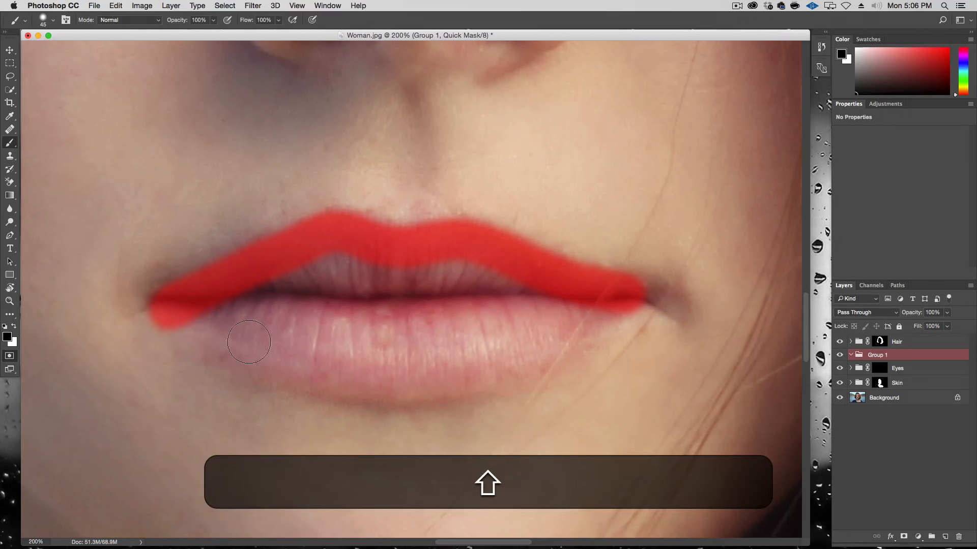
shift+click(333, 359)
shift+click(448, 351)
shift+click(611, 304)
shift+click(527, 352)
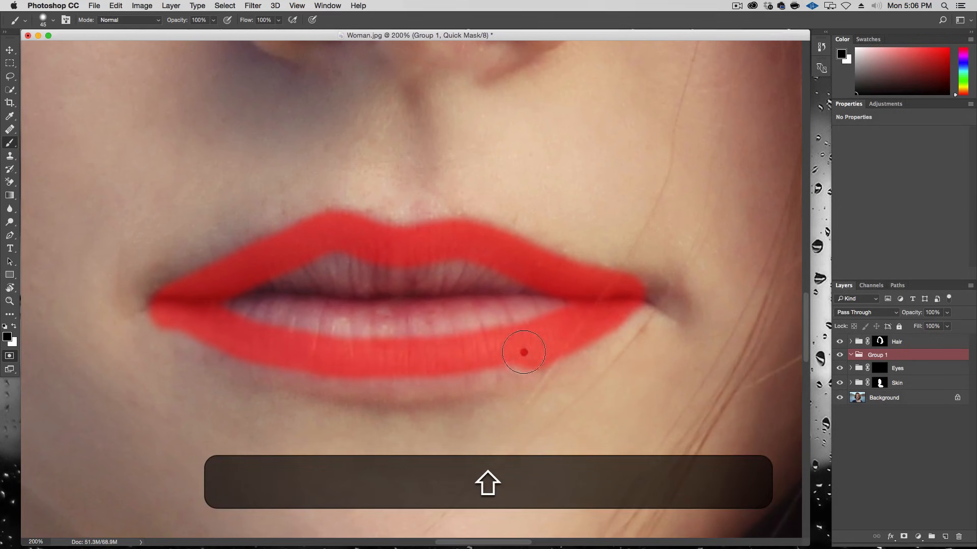
shift+click(468, 371)
shift+click(388, 379)
shift+click(330, 378)
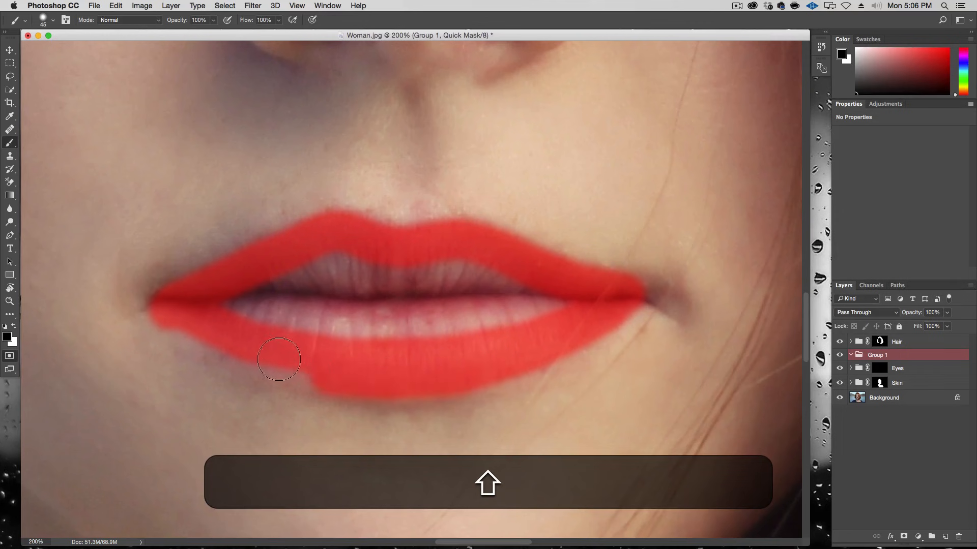
shift+click(274, 366)
shift+click(227, 346)
mouse_move(209, 301)
mouse_down()
mouse_move(430, 327)
mouse_move(563, 290)
mouse_move(320, 280)
mouse_move(349, 270)
mouse_move(244, 288)
mouse_move(318, 297)
mouse_move(341, 342)
mouse_up()
Step: Switch to white to erase mask overspill around the lip edges, then leave Quick Mask to get the lip selection
key(x)
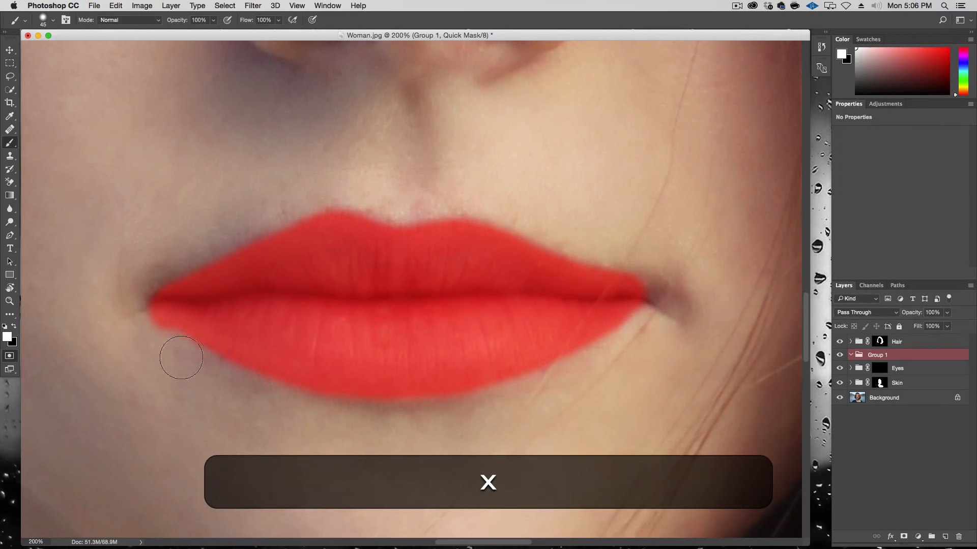
click(211, 384)
shift+click(167, 345)
shift+click(116, 314)
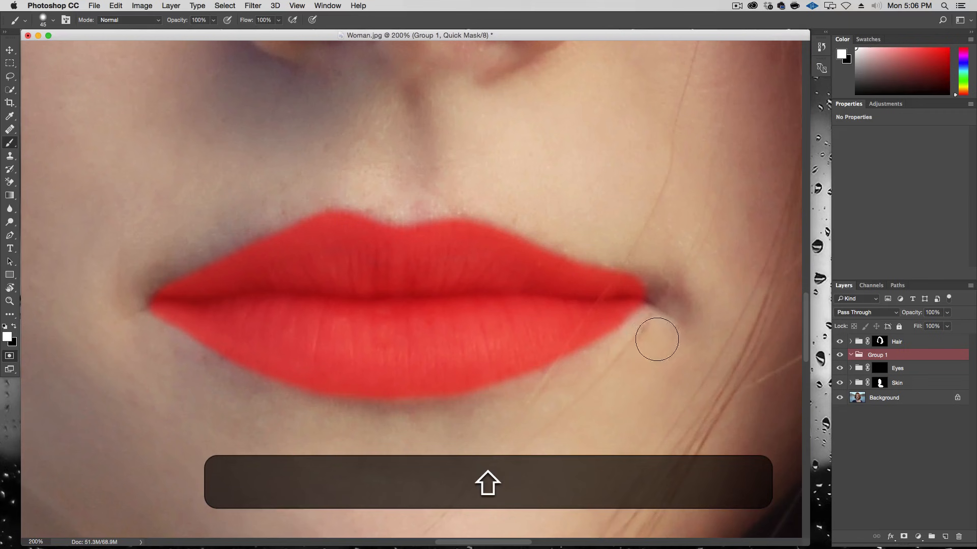
click(535, 397)
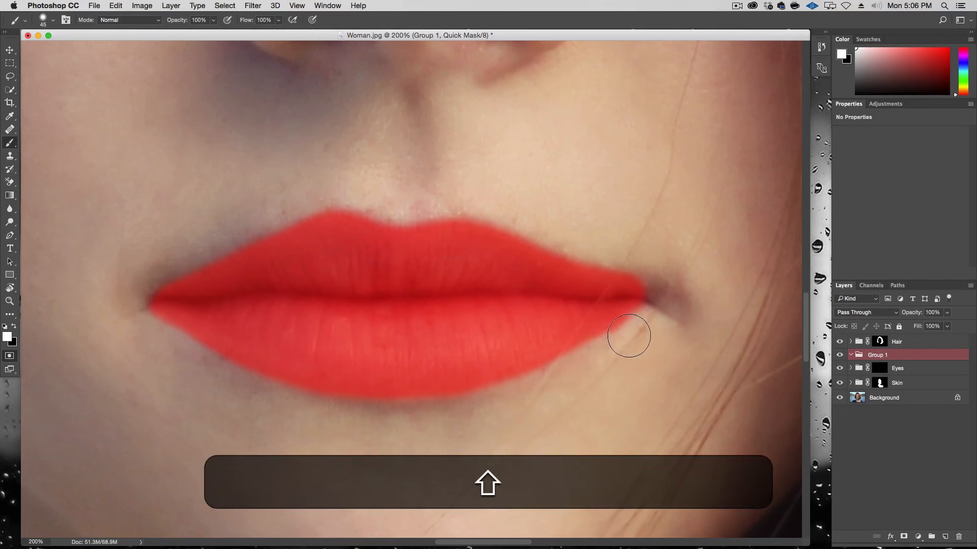
shift+click(668, 319)
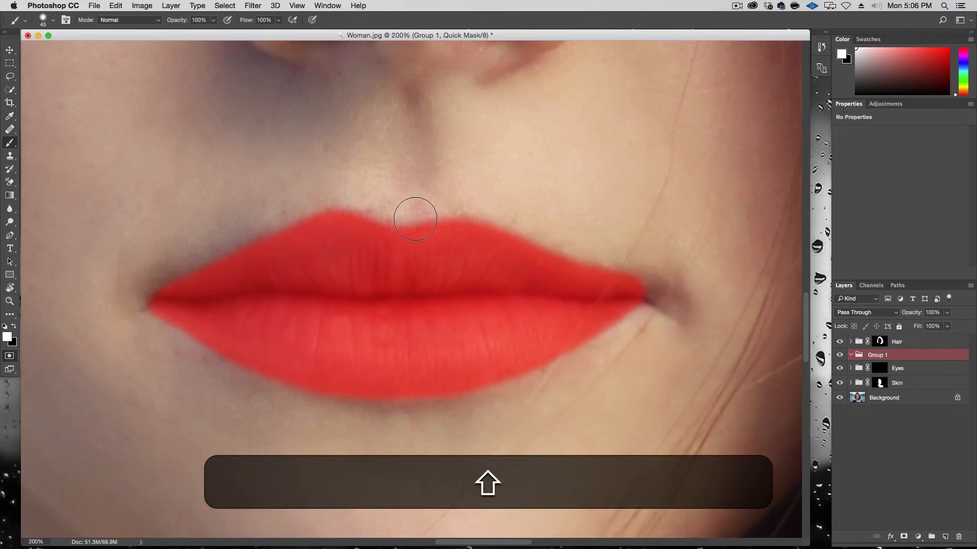
shift+click(327, 188)
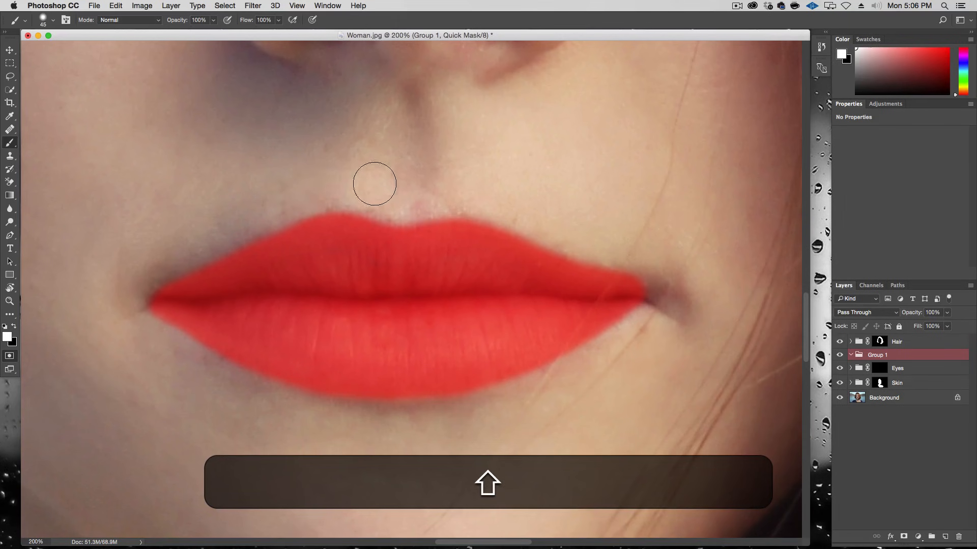
key(shift+q)
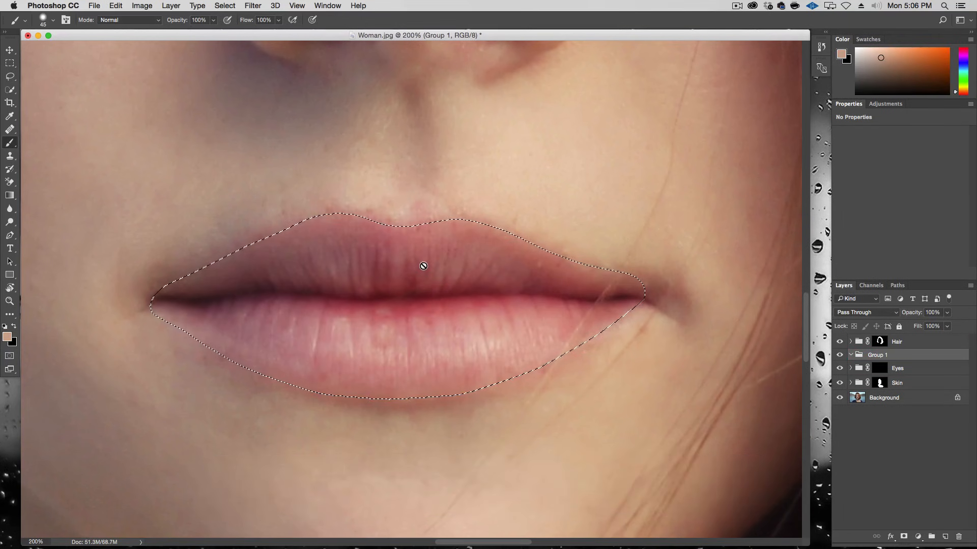
Step: Mask the new group with the lip selection and add a Curves adjustment inside it
key(alt+super+minus)
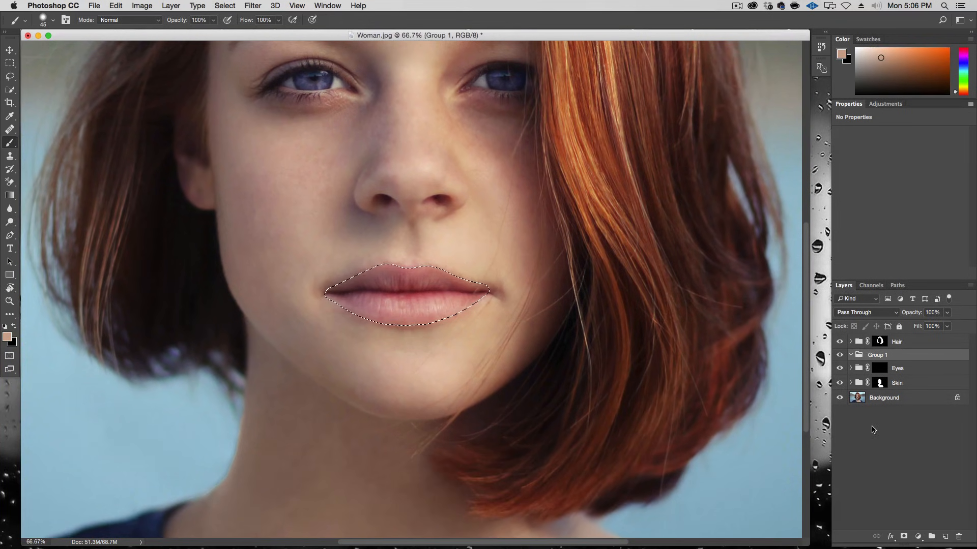
click(903, 537)
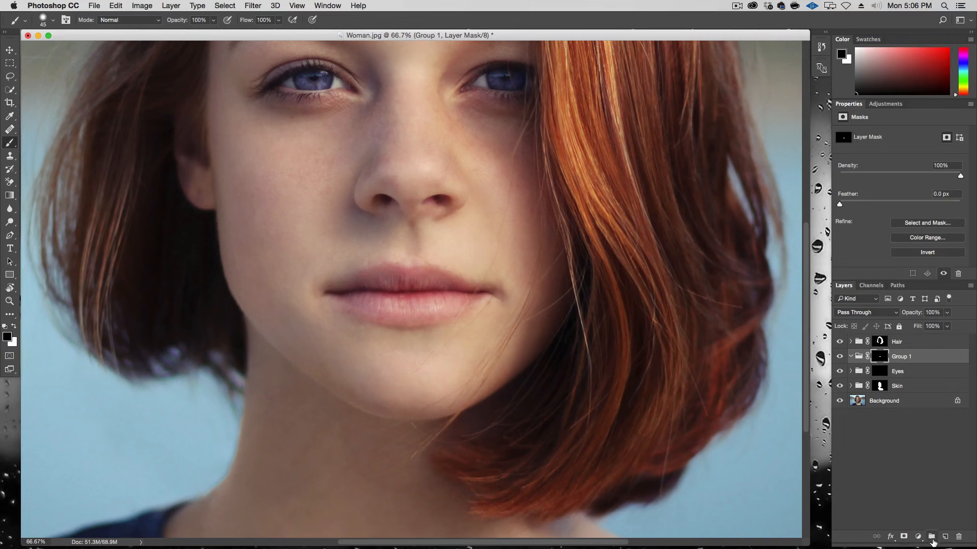
click(918, 538)
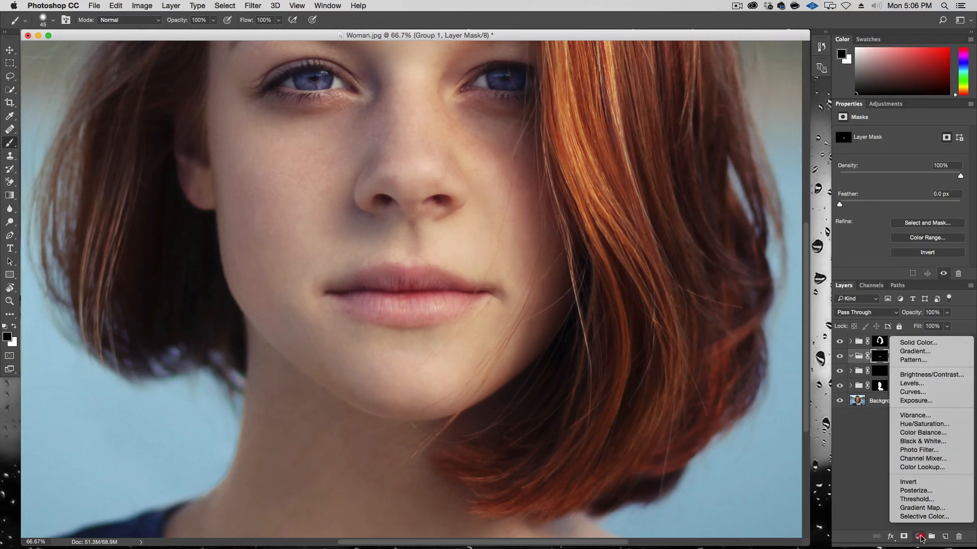
click(959, 393)
Step: Shape the Curves into an S-curve, lifting the upper midtones and lowering the shadow point to add lip contrast
key(alt+super+minus)
key(alt+super+minus)
click(922, 194)
drag(923, 193, 919, 188)
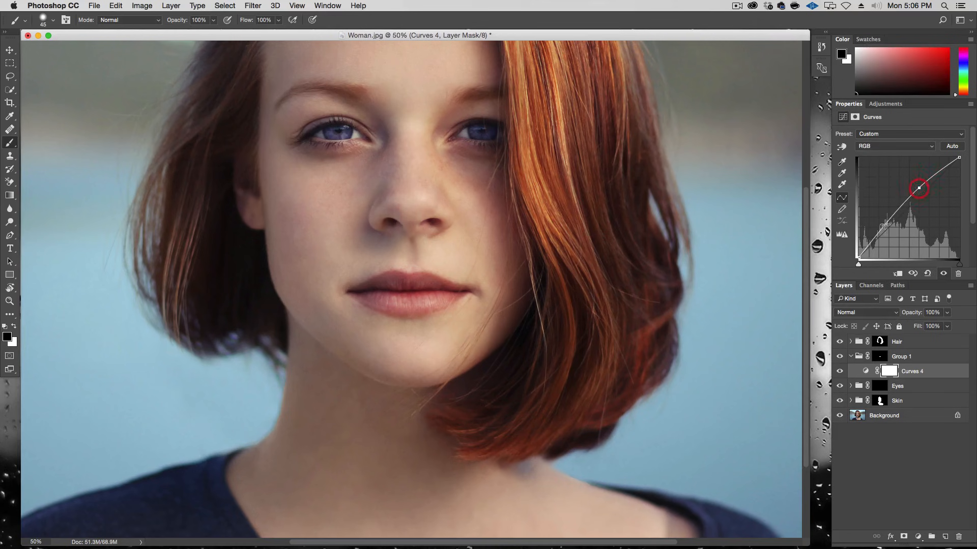
drag(879, 234, 879, 237)
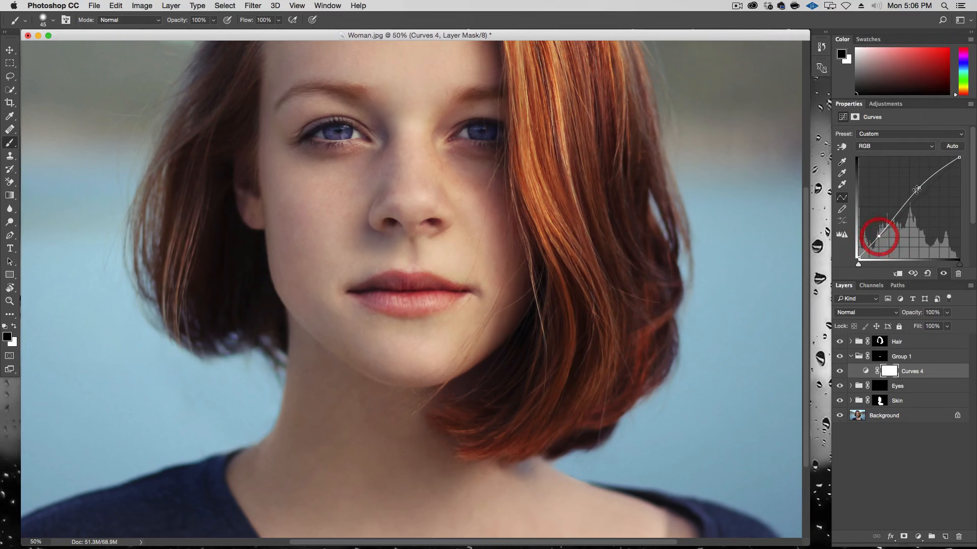
drag(919, 188, 917, 186)
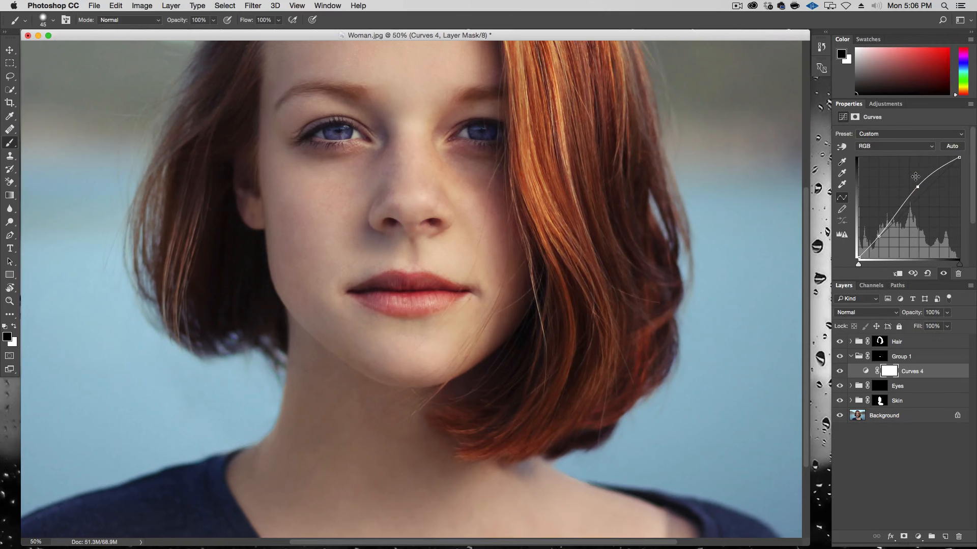
key(alt+super+minus)
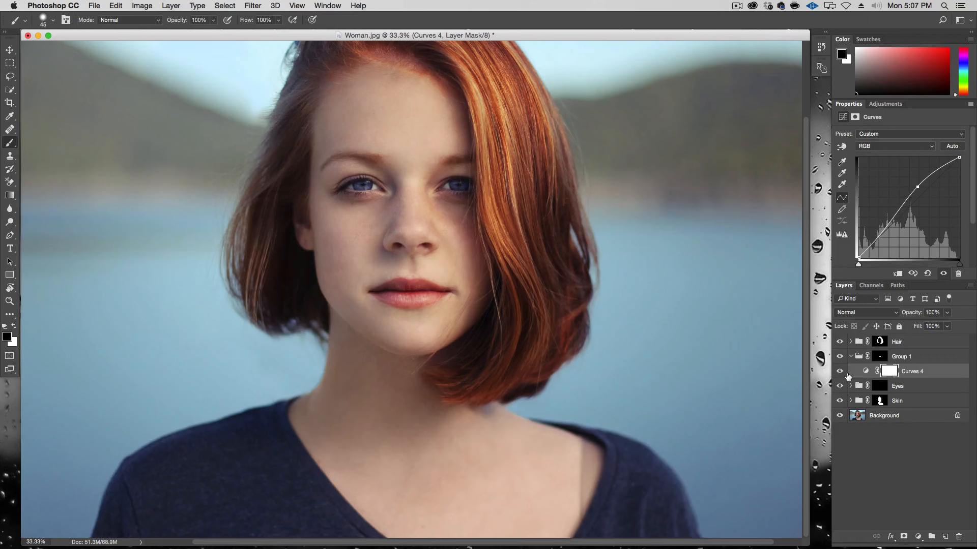
drag(880, 237, 884, 244)
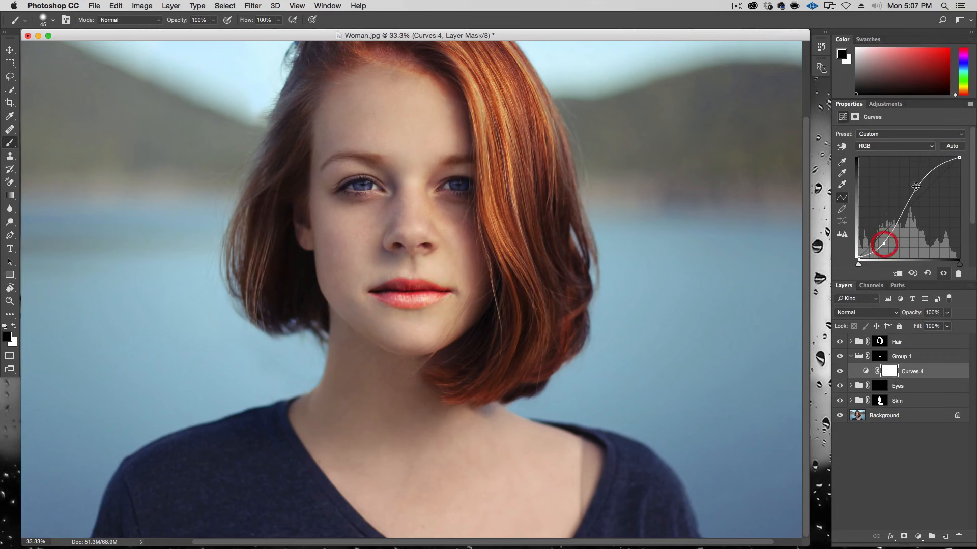
mouse_move(915, 187)
mouse_down()
mouse_move(911, 182)
mouse_move(914, 201)
mouse_up()
drag(883, 243, 880, 239)
drag(916, 192, 915, 193)
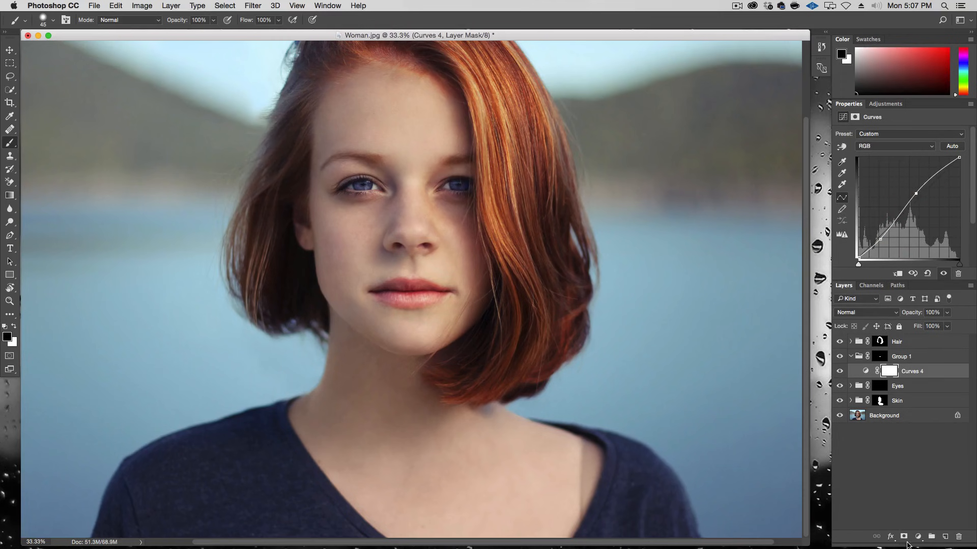
Step: Add a Hue/Saturation adjustment in the group, enable Colorize, and set hue 348 and saturation 38
click(918, 537)
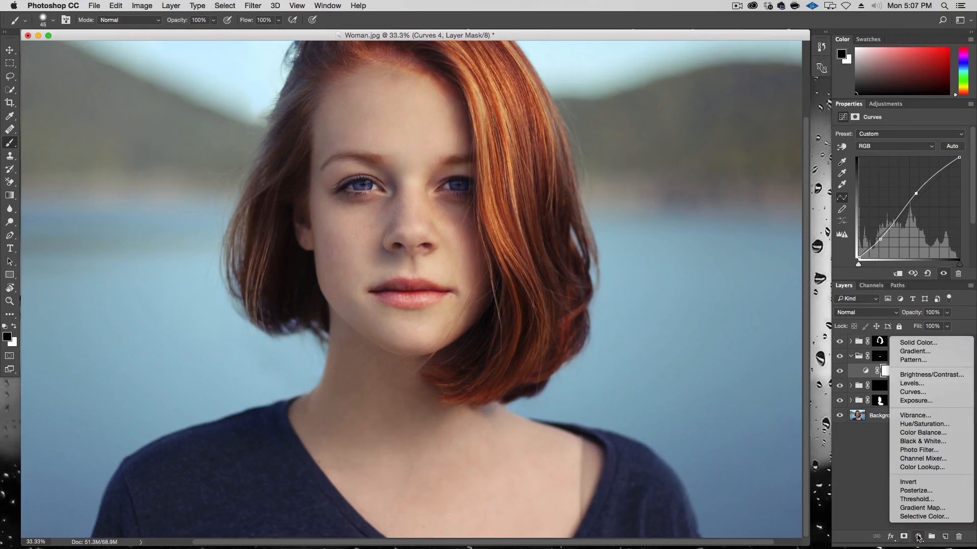
click(933, 430)
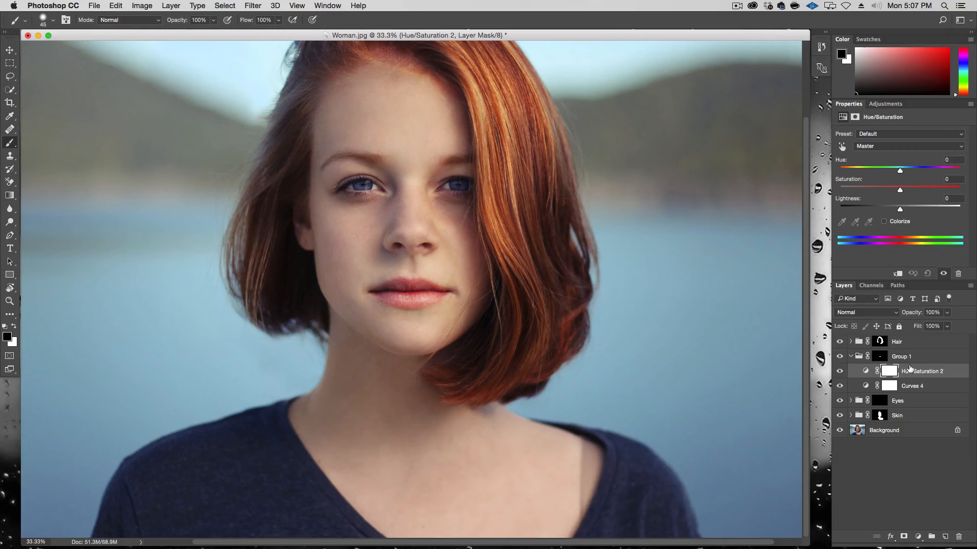
click(902, 222)
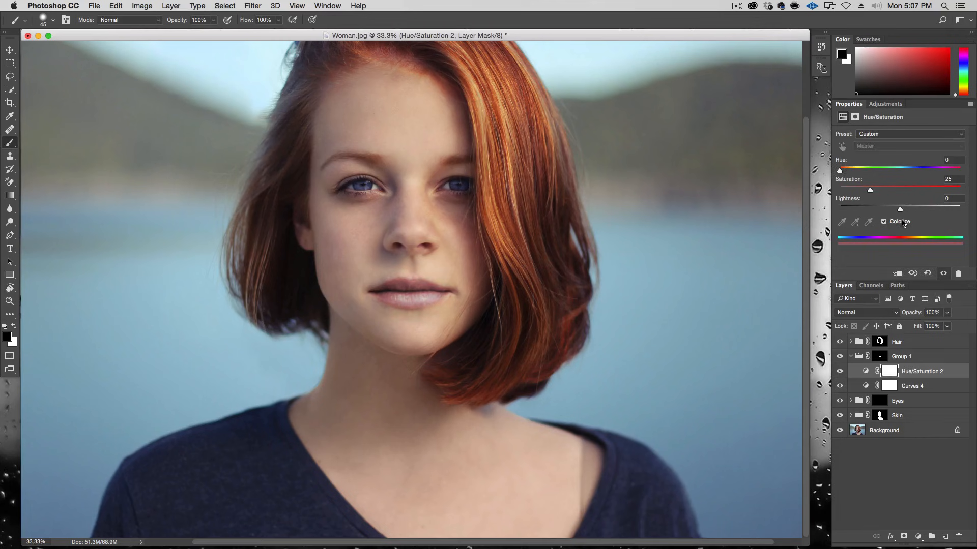
mouse_move(898, 189)
mouse_down()
mouse_move(915, 189)
mouse_move(897, 190)
mouse_up()
drag(841, 172, 955, 176)
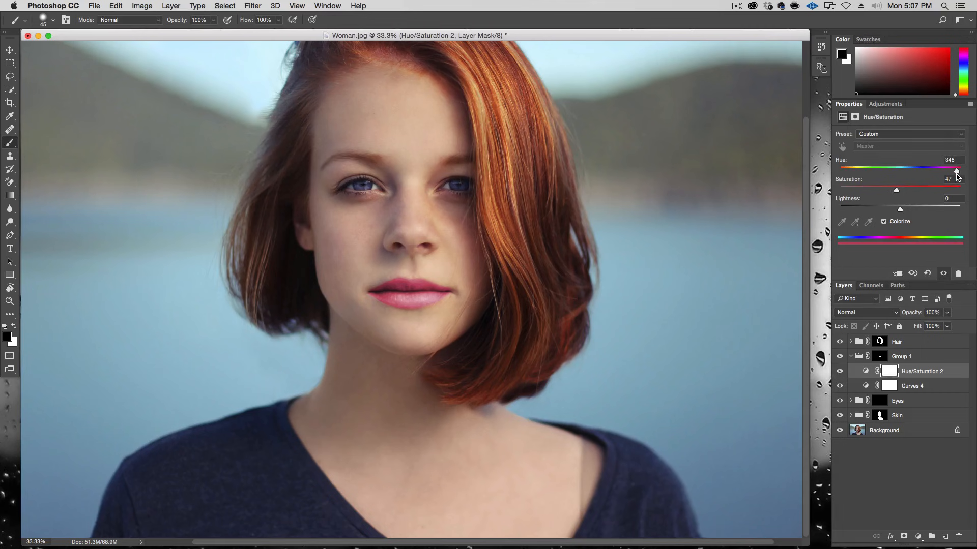
drag(895, 190, 884, 192)
Step: Set the Hue/Saturation layer's opacity to 63% and toggle the layer on and off to compare
click(947, 313)
drag(944, 326, 930, 326)
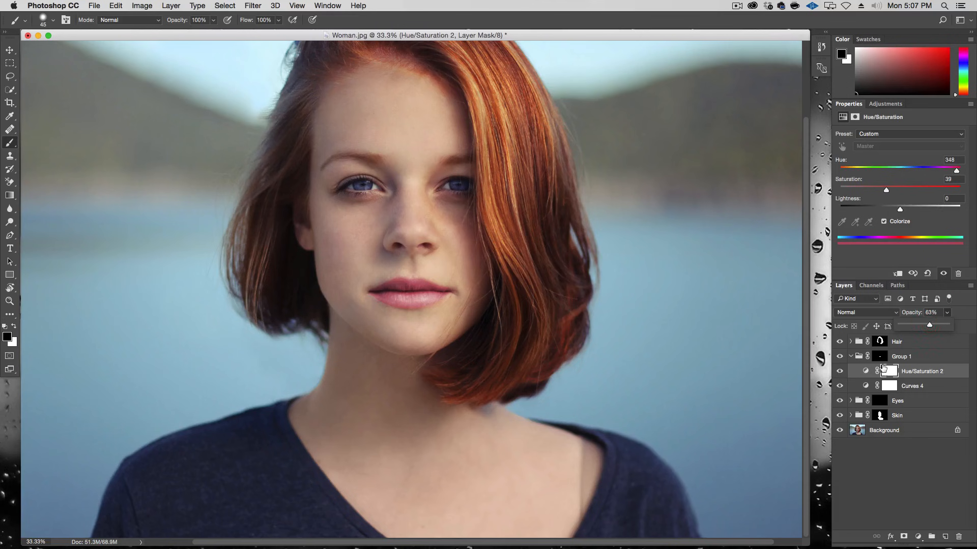
click(840, 372)
click(840, 373)
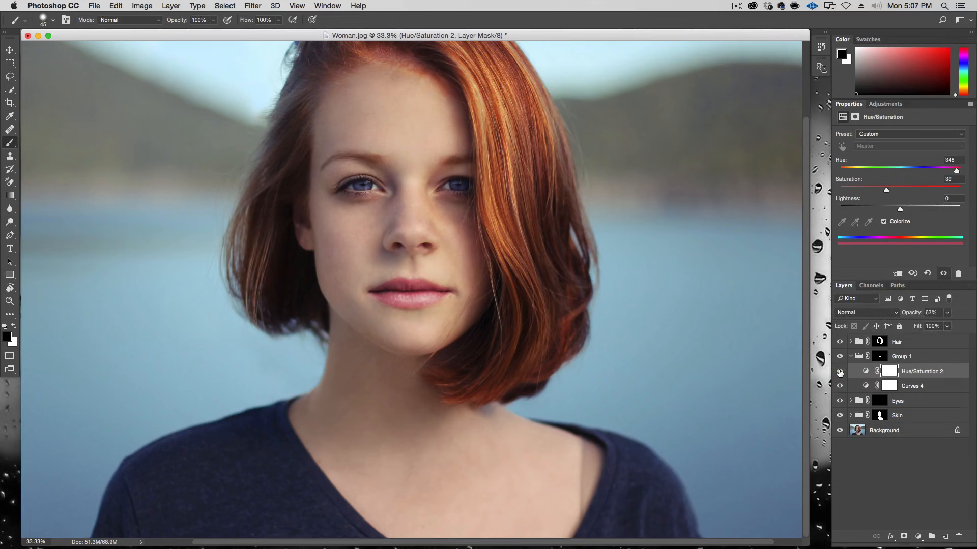
click(840, 373)
click(840, 373)
click(839, 372)
click(840, 373)
Step: Change the Hue/Saturation hue to 9 and saturation to 40, then toggle the lip group on and off to compare
drag(957, 172, 844, 173)
click(906, 188)
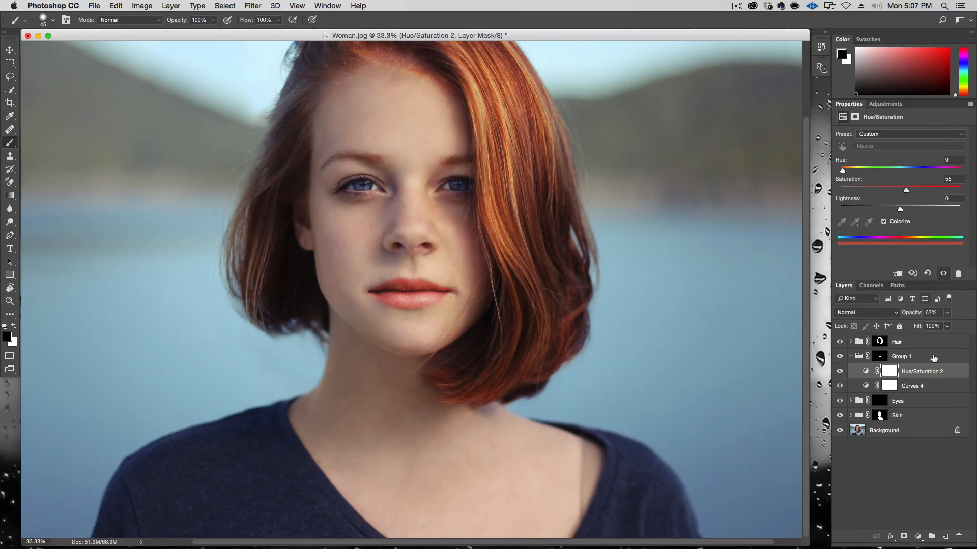
click(888, 190)
click(839, 359)
click(839, 359)
click(839, 359)
click(840, 359)
click(839, 359)
click(839, 359)
Step: Refine the lips' Curves by nudging the midtone point and adding a highlight point near the top
click(916, 387)
mouse_move(916, 193)
mouse_down()
mouse_move(944, 166)
mouse_move(908, 196)
mouse_up()
drag(943, 168, 943, 170)
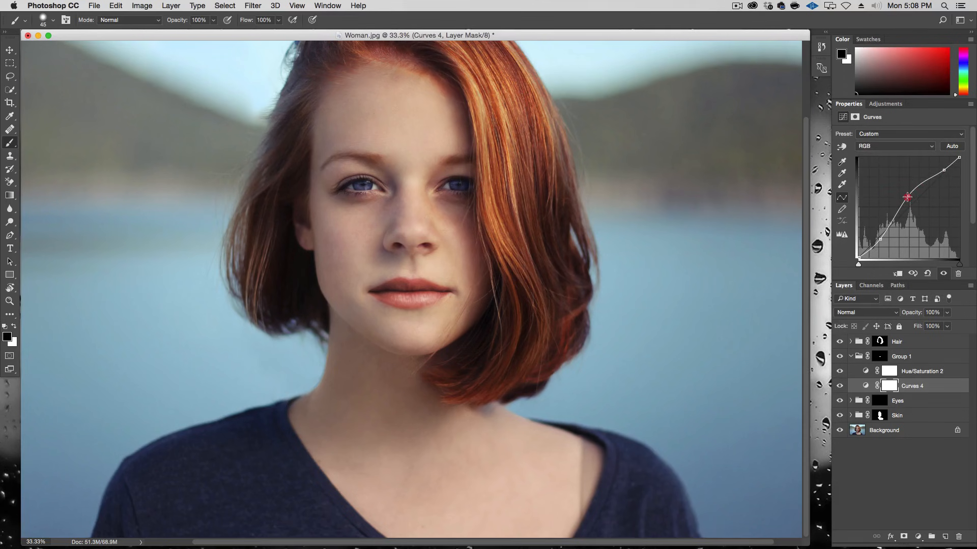
Step: Fine-tune the Hue/Saturation hue slider and the layer's opacity, comparing the lip group on and off
click(919, 372)
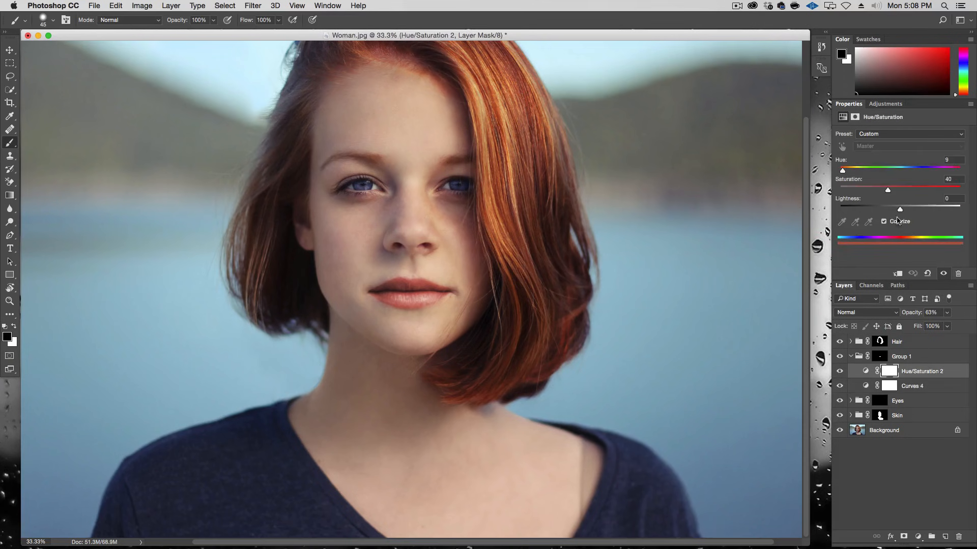
drag(843, 172, 839, 171)
click(840, 356)
click(840, 356)
click(947, 313)
mouse_move(945, 323)
mouse_down()
mouse_move(937, 326)
mouse_move(976, 330)
mouse_move(932, 328)
mouse_up()
Step: Set the lip group's opacity to 66% and toggle the group on and off to compare
click(908, 360)
click(947, 312)
click(840, 357)
click(839, 356)
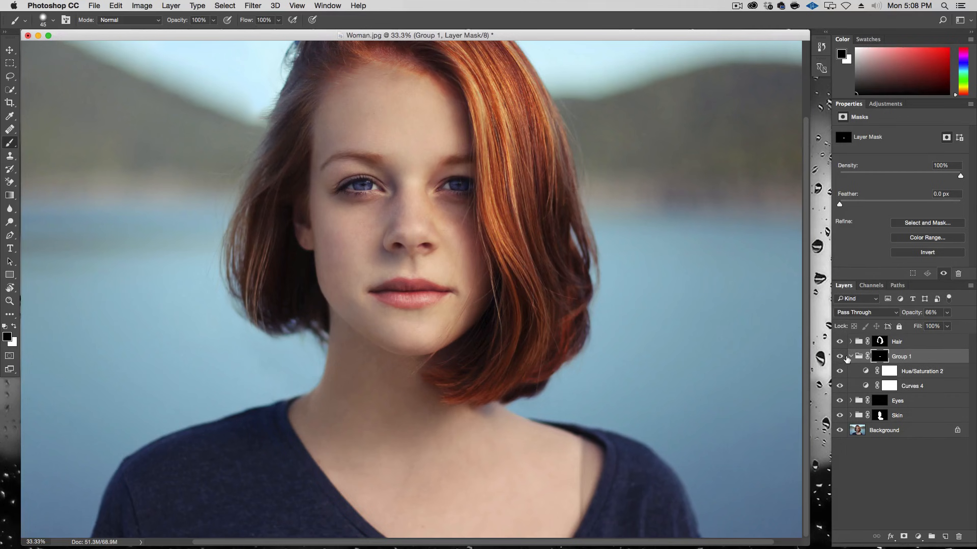
Step: Collapse the lip group and rename it Lips
click(850, 357)
click(904, 357)
double_click(904, 357)
text(Lips)
key(Return)
click(851, 357)
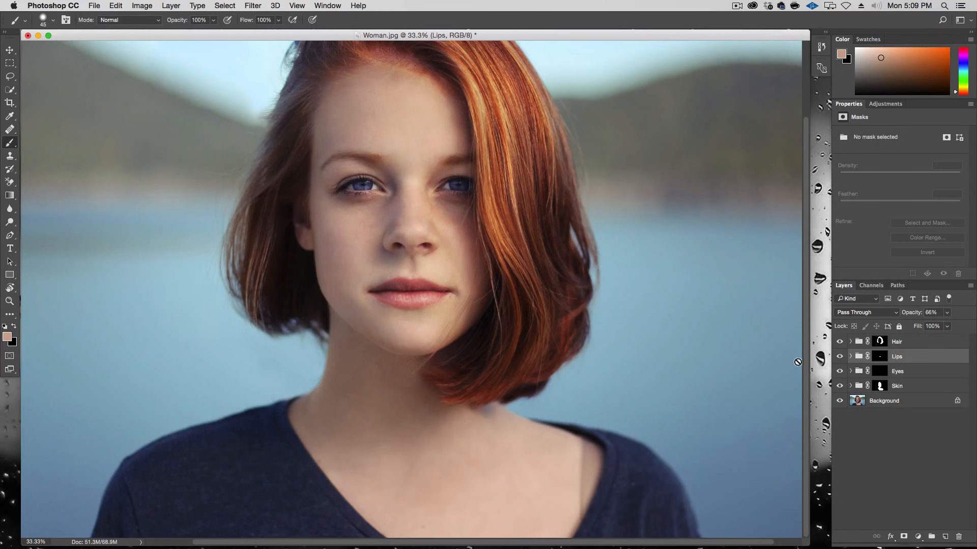
Step: Select the woman's dark top on the Background layer with the Quick Selection tool
click(915, 402)
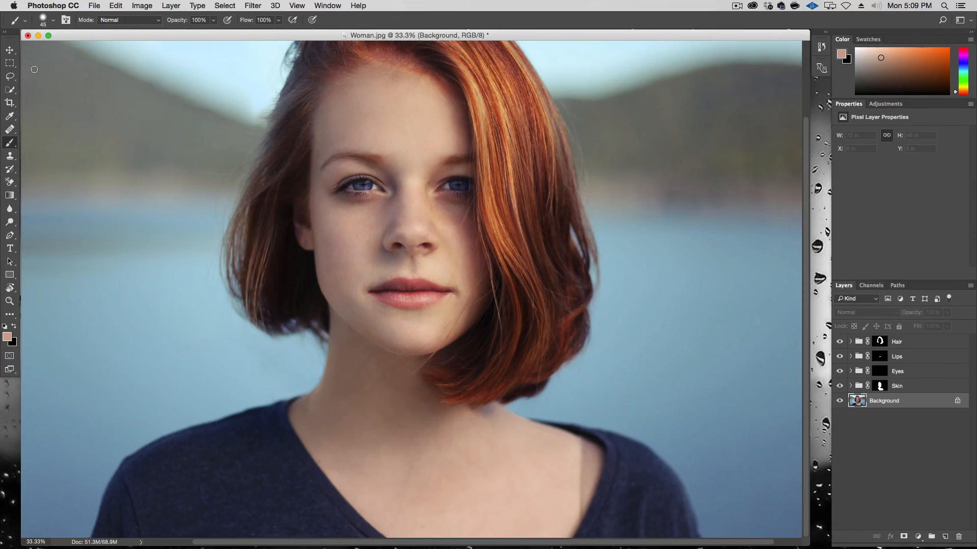
key(q)
key(w)
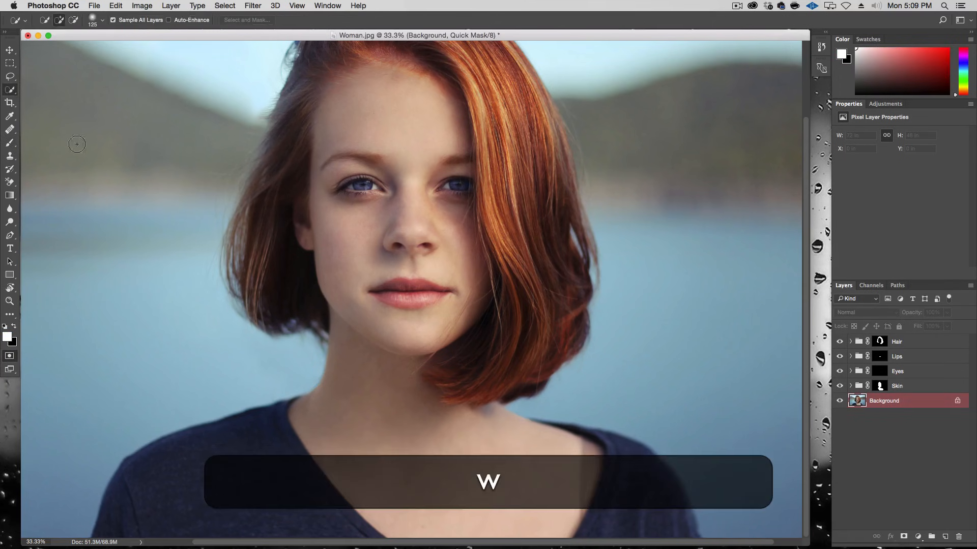
drag(243, 476, 160, 506)
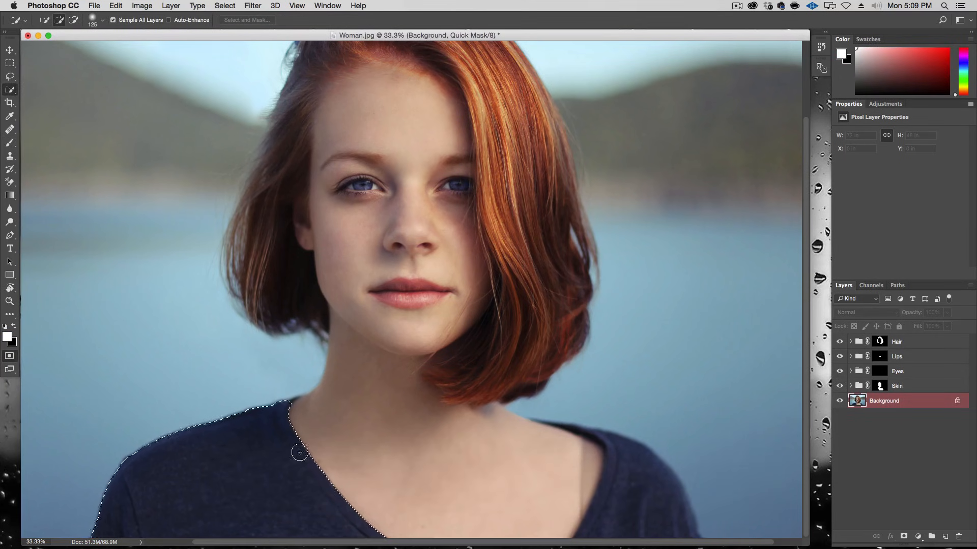
mouse_move(636, 523)
mouse_down()
mouse_move(669, 434)
mouse_move(586, 439)
mouse_move(607, 431)
mouse_move(586, 429)
mouse_up()
click(9, 355)
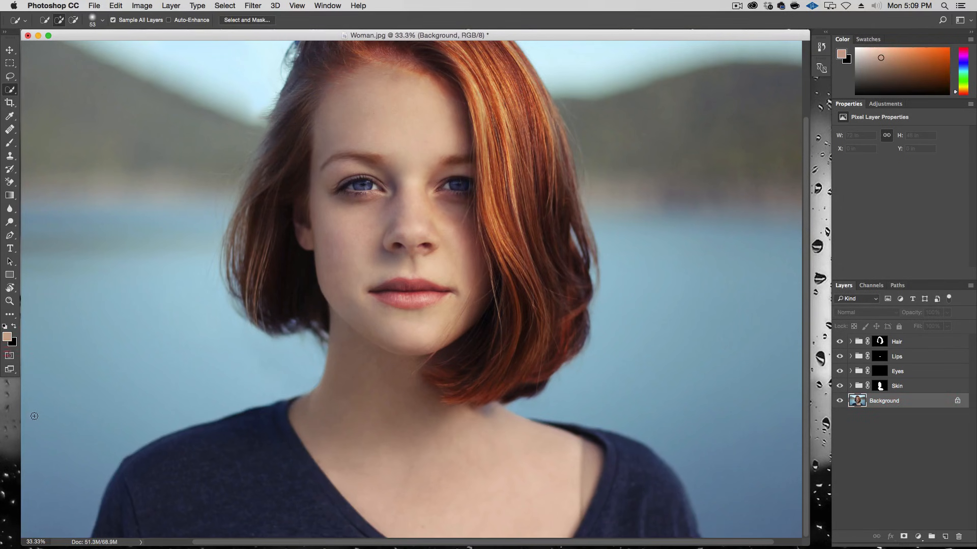
mouse_move(187, 488)
mouse_down()
mouse_move(250, 500)
mouse_move(215, 498)
mouse_move(222, 474)
mouse_up()
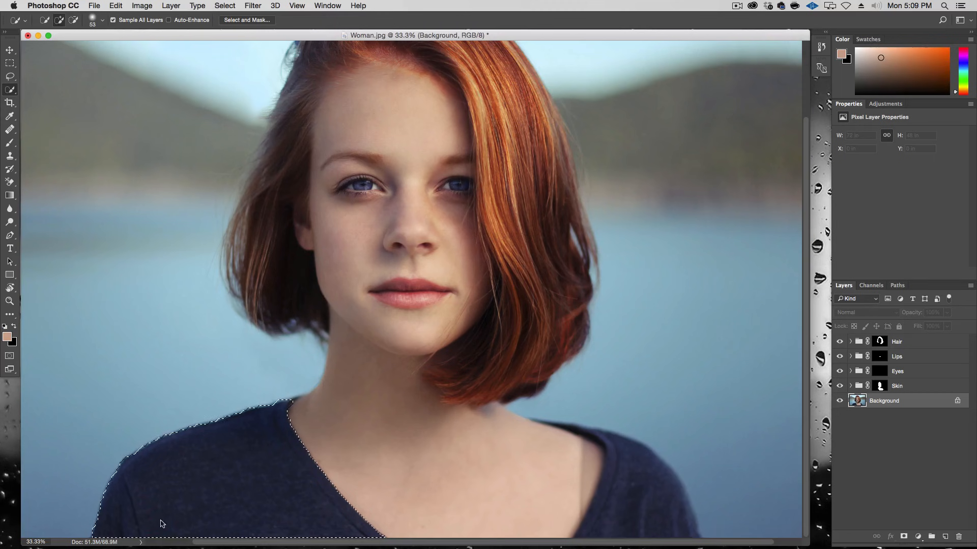
mouse_move(695, 471)
mouse_down()
mouse_move(646, 509)
mouse_move(638, 542)
mouse_up()
drag(562, 427, 575, 431)
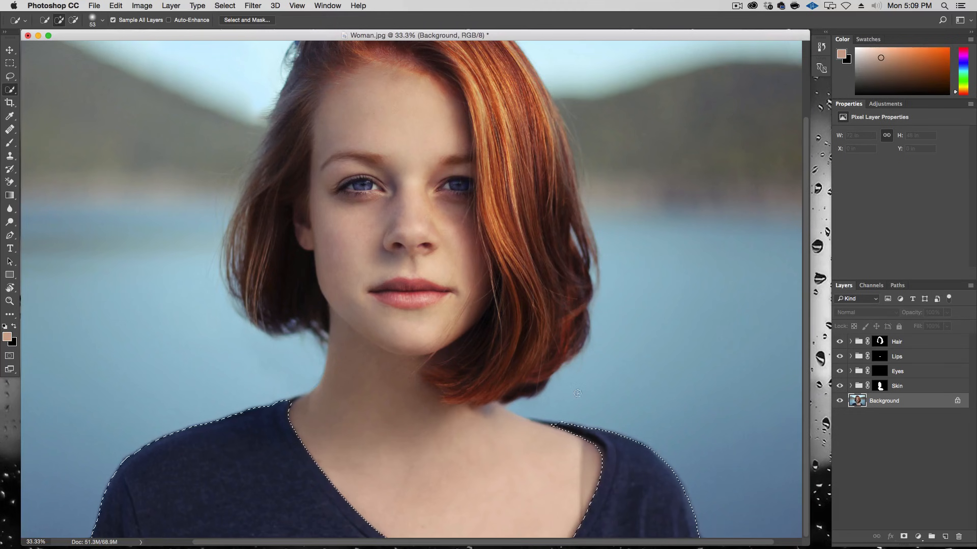
Step: Refine the top selection in Select and Mask, setting Smooth to 1 and Feather to 6.3 px
click(237, 20)
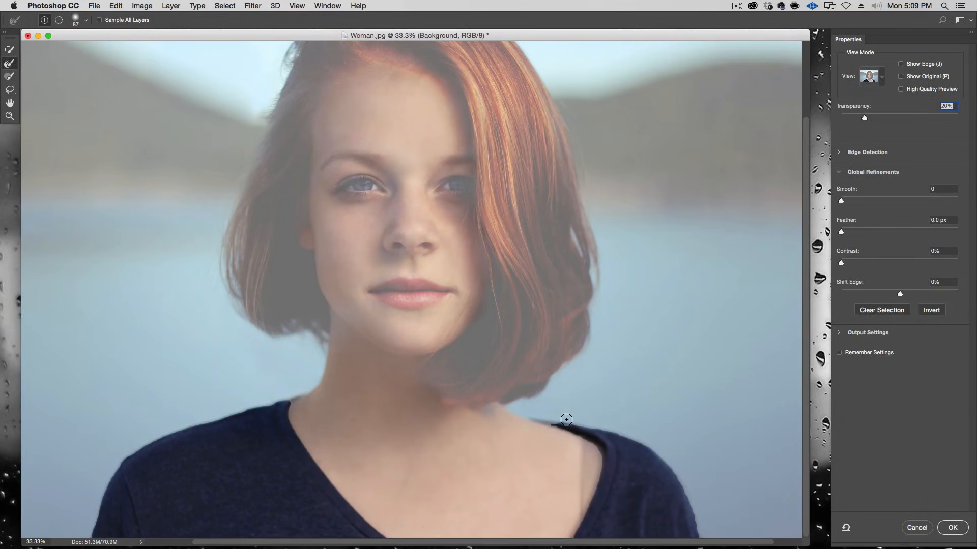
drag(560, 420, 560, 419)
drag(559, 418, 530, 420)
drag(839, 190, 847, 231)
click(845, 232)
drag(875, 232, 877, 235)
drag(848, 202, 844, 204)
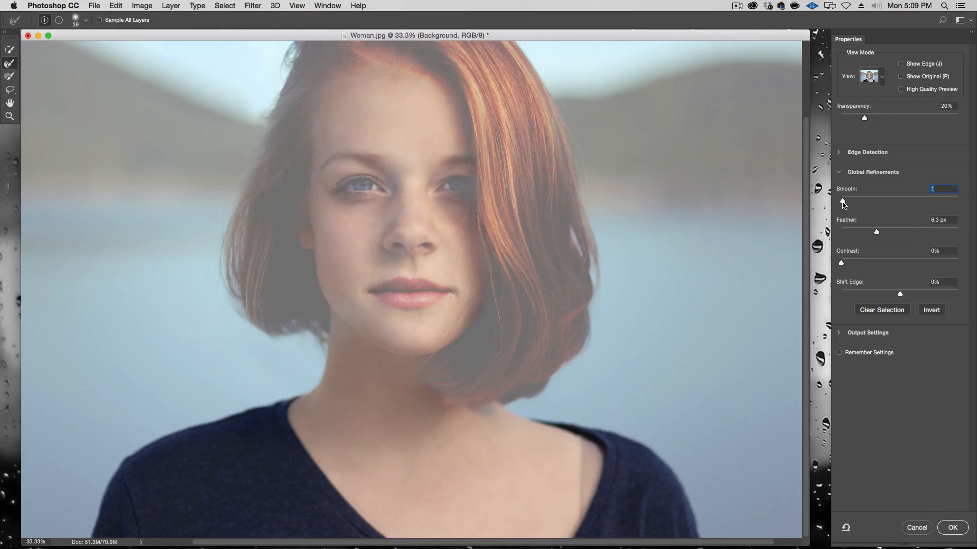
click(952, 529)
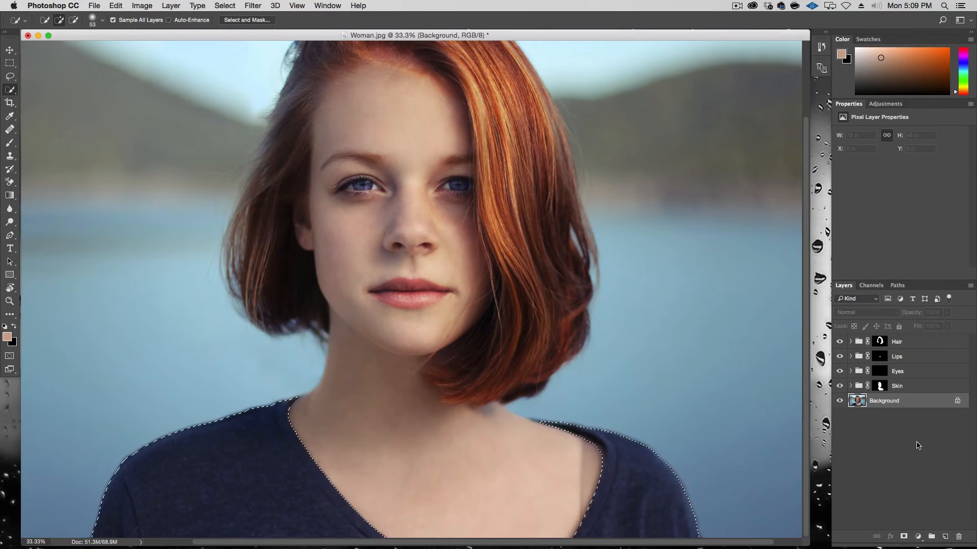
Step: Create a new layer group and rename it Sweater
click(931, 537)
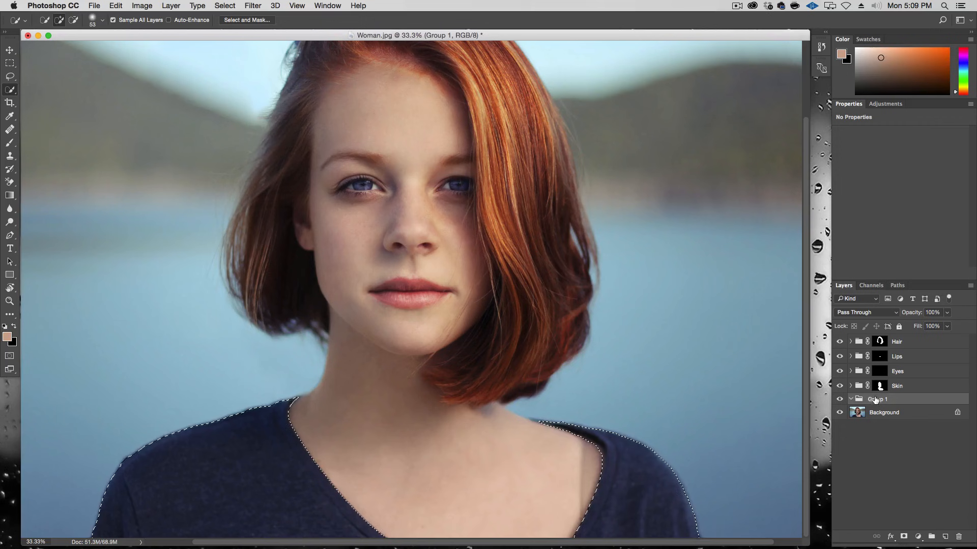
double_click(875, 399)
text(Sw)
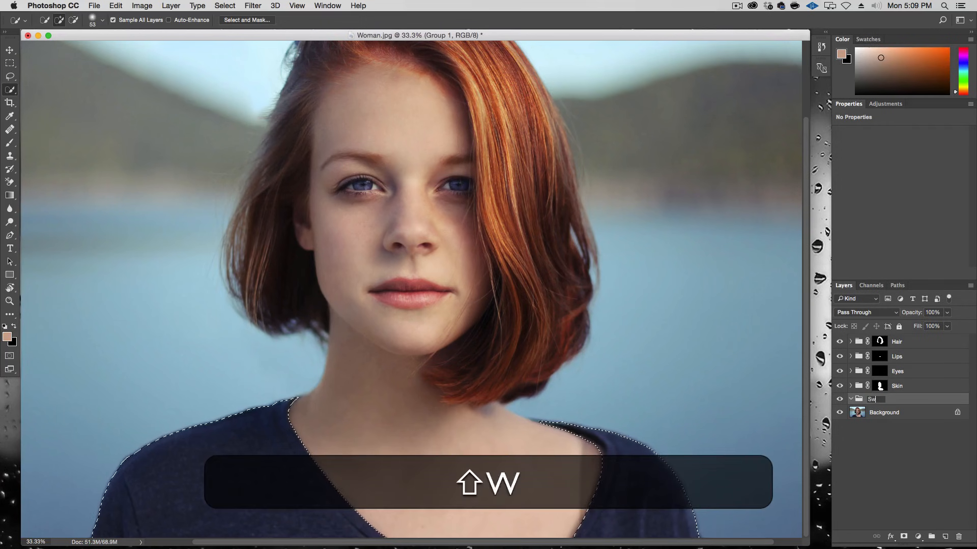
text(eater)
key(Return)
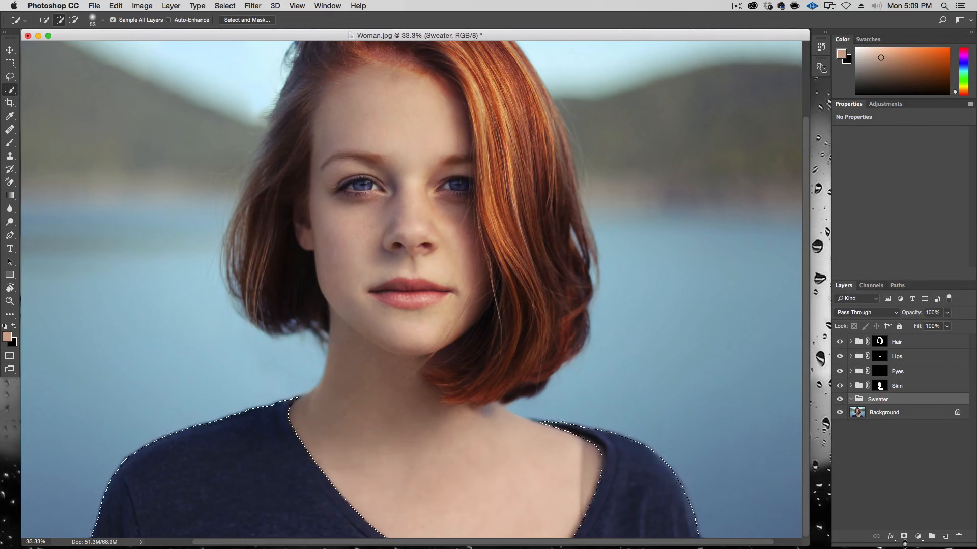
Step: Mask the Sweater group from the selection and add a Curves adjustment with a steeper RGB curve
click(904, 538)
click(918, 537)
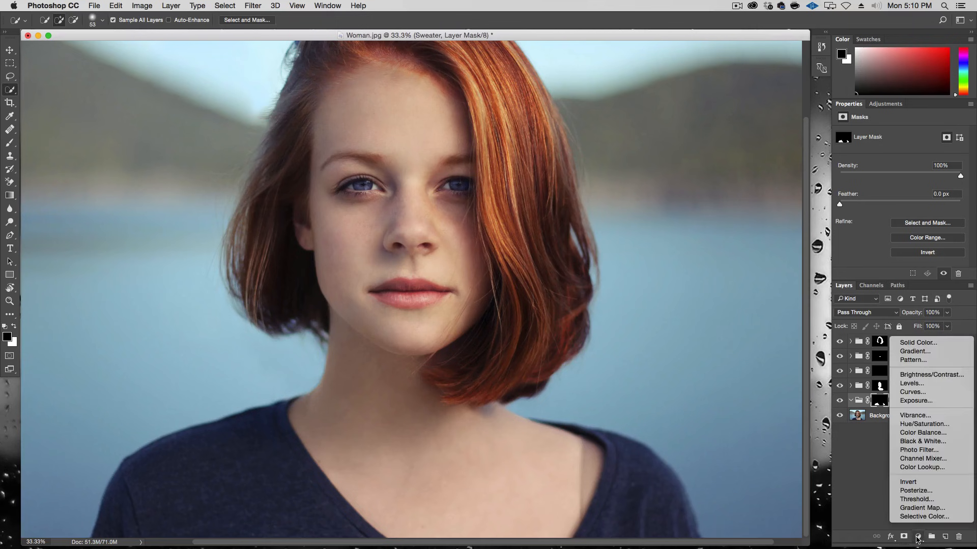
click(939, 392)
drag(920, 196, 920, 188)
drag(887, 219, 889, 242)
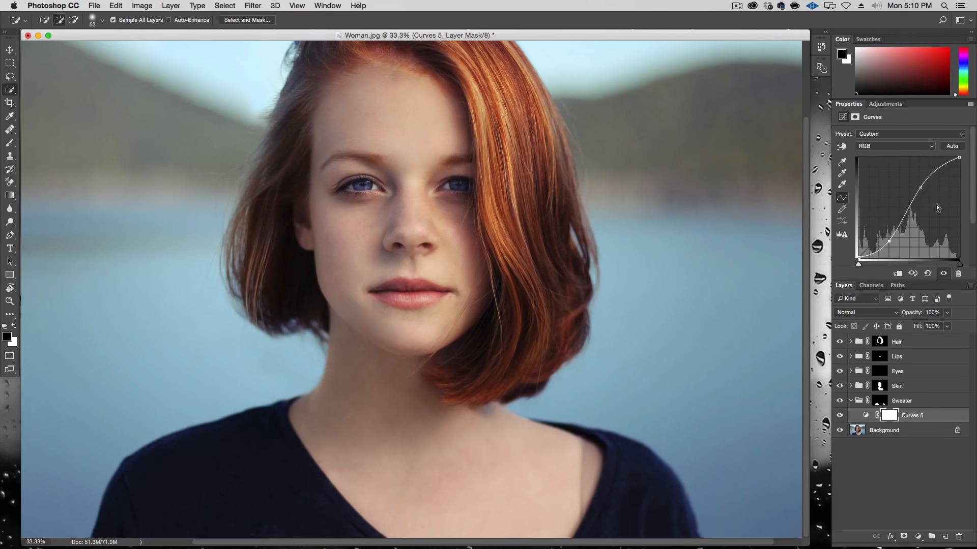
drag(920, 188, 927, 188)
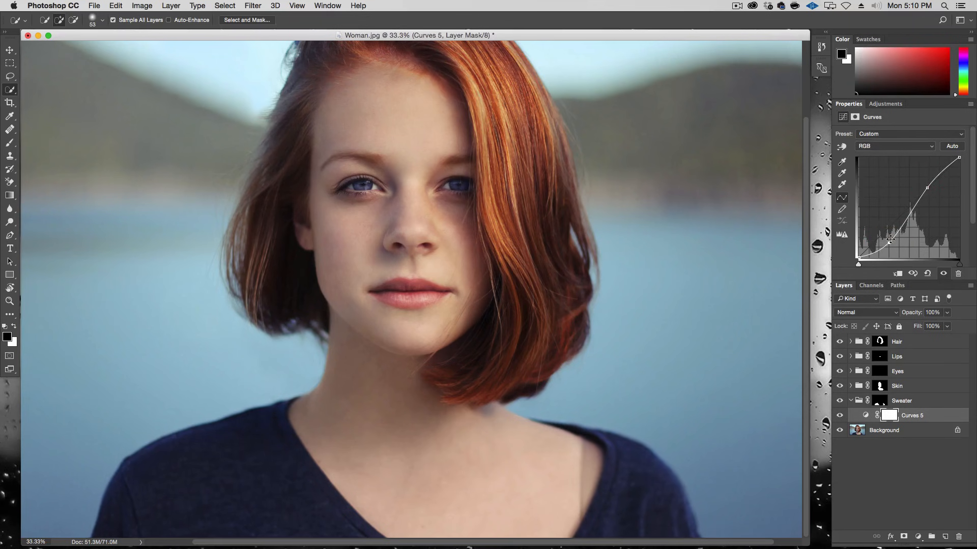
drag(889, 239, 889, 245)
drag(927, 187, 929, 186)
Step: Raise the Blue channel's midpoint and lower the RGB shadow point, comparing the Sweater group on and off
click(841, 402)
click(894, 146)
click(886, 175)
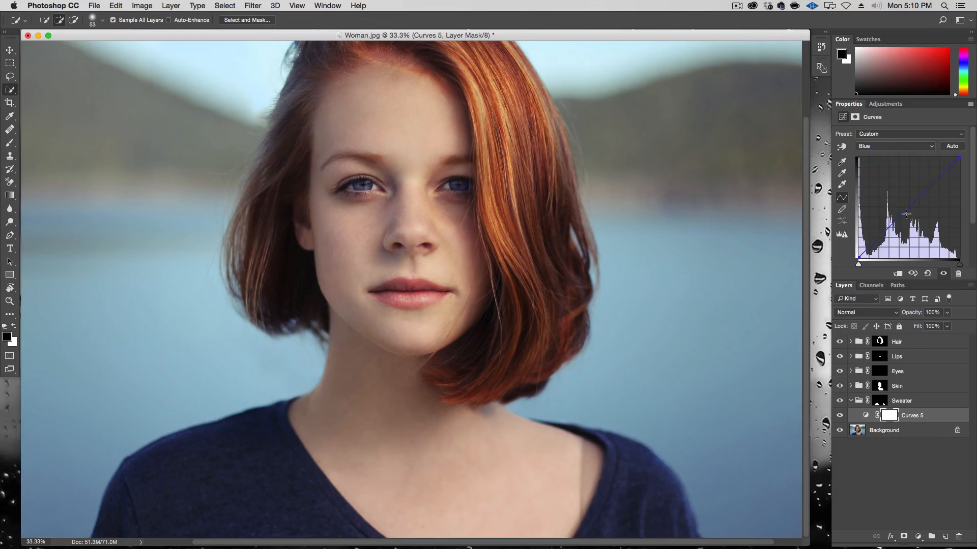
drag(910, 211, 913, 208)
click(906, 146)
click(905, 123)
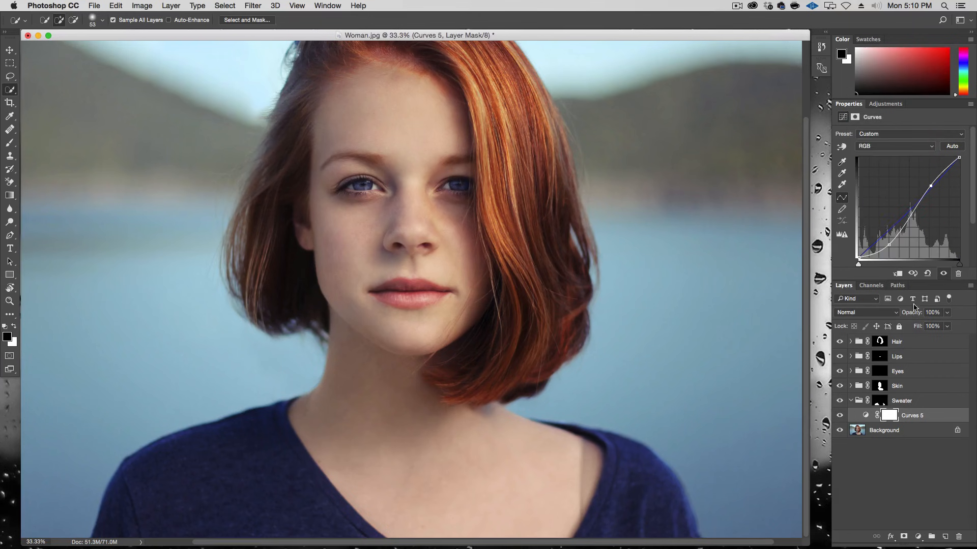
drag(888, 246, 889, 248)
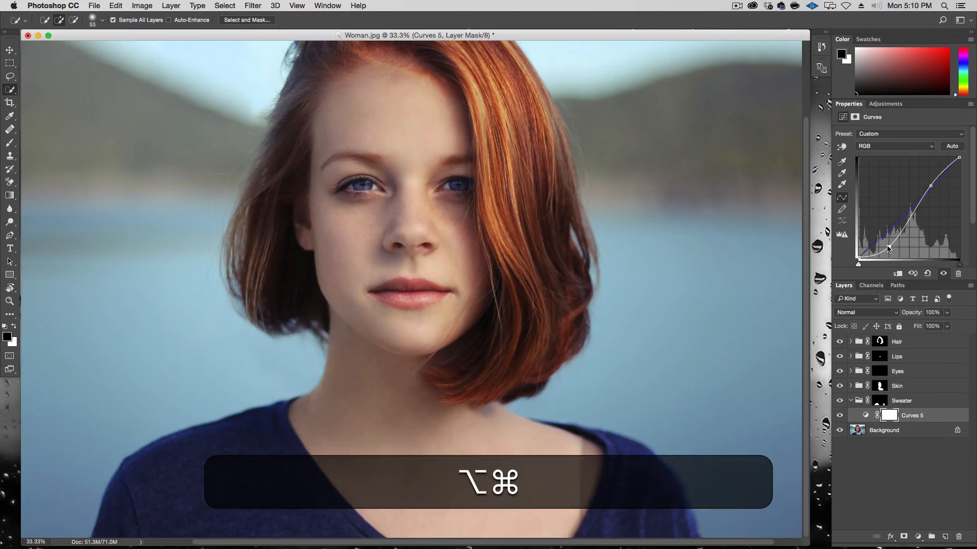
Step: Nudge the Blue curve's midpoint again, toggle the Sweater group to compare, and collapse it
key(alt+super+minus)
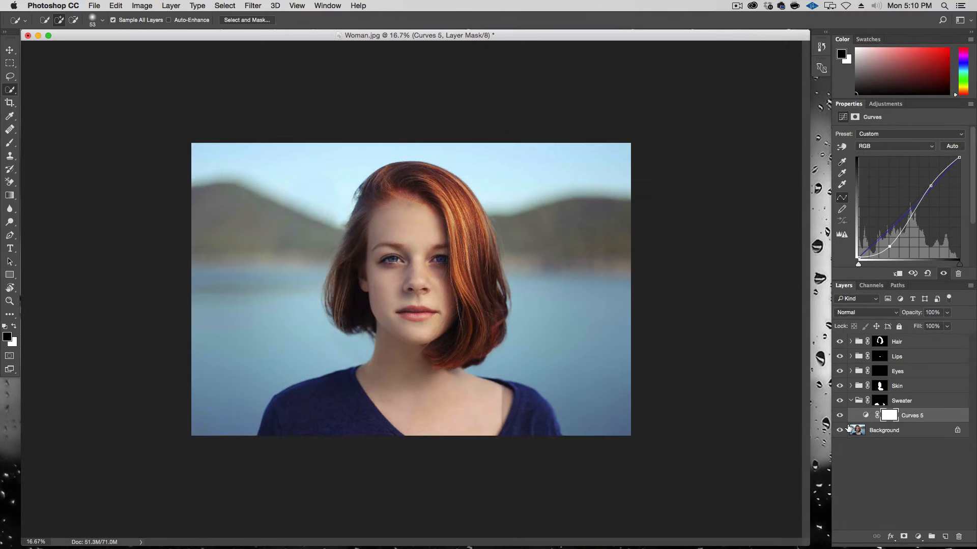
click(838, 401)
click(885, 146)
click(888, 173)
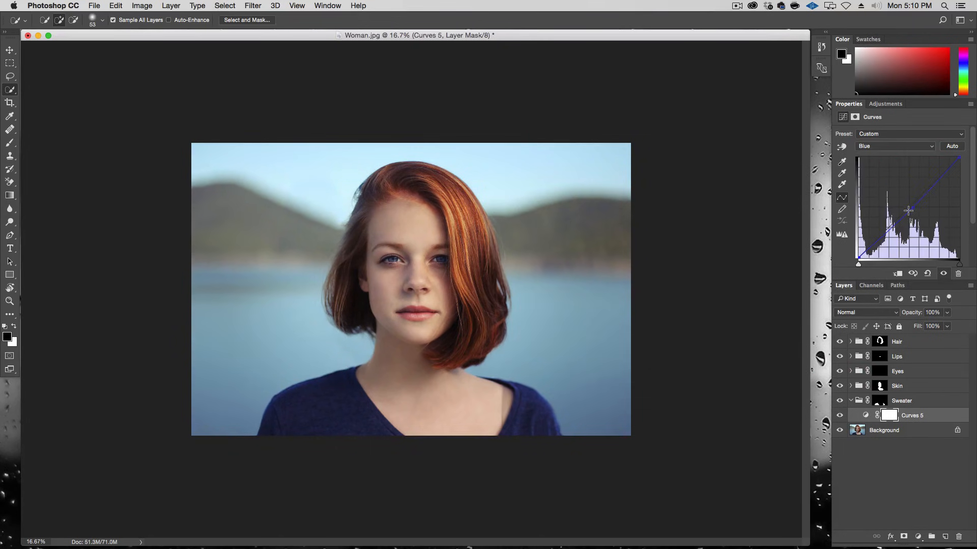
drag(912, 207, 912, 206)
click(856, 402)
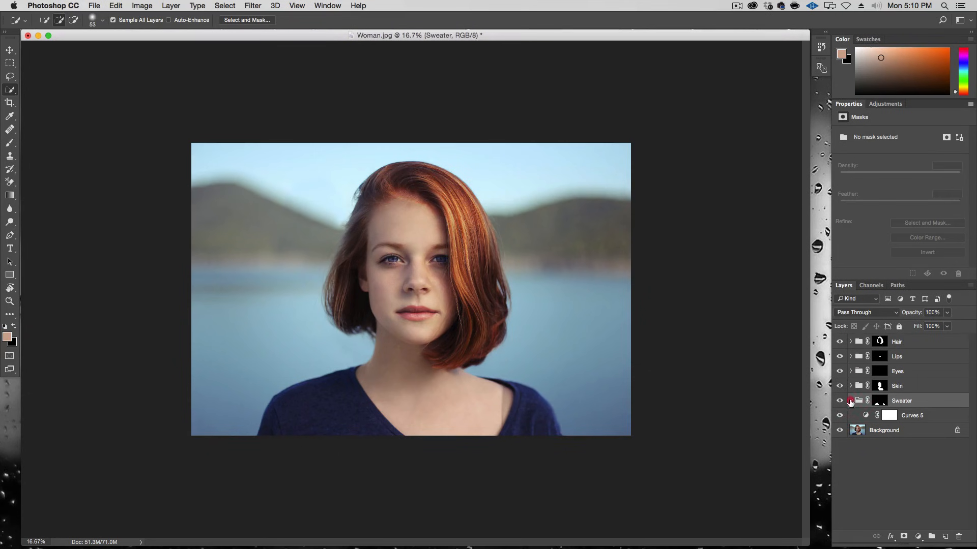
click(850, 402)
Step: Select the background around the woman with the Quick Selection tool, subtracting areas near her neck and hair
click(911, 416)
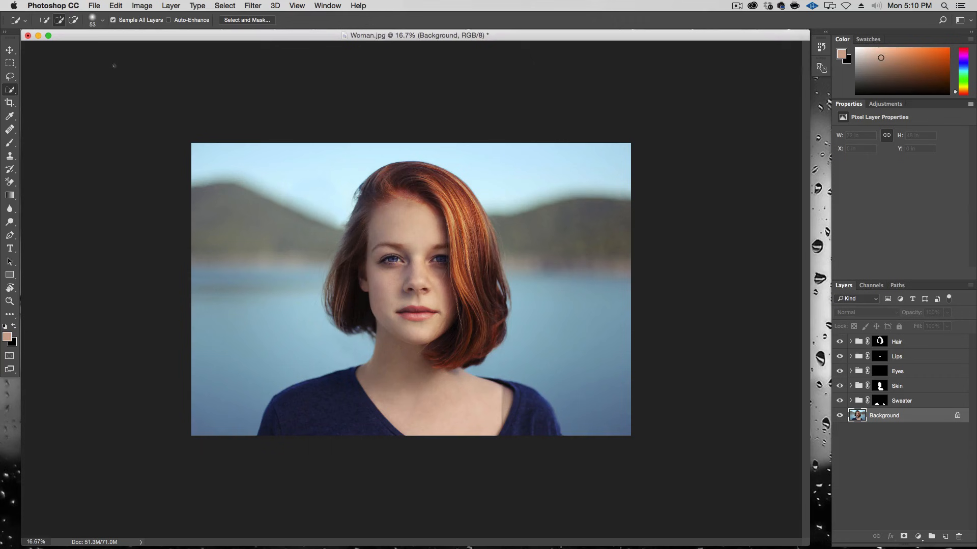
key(alt+super+plus)
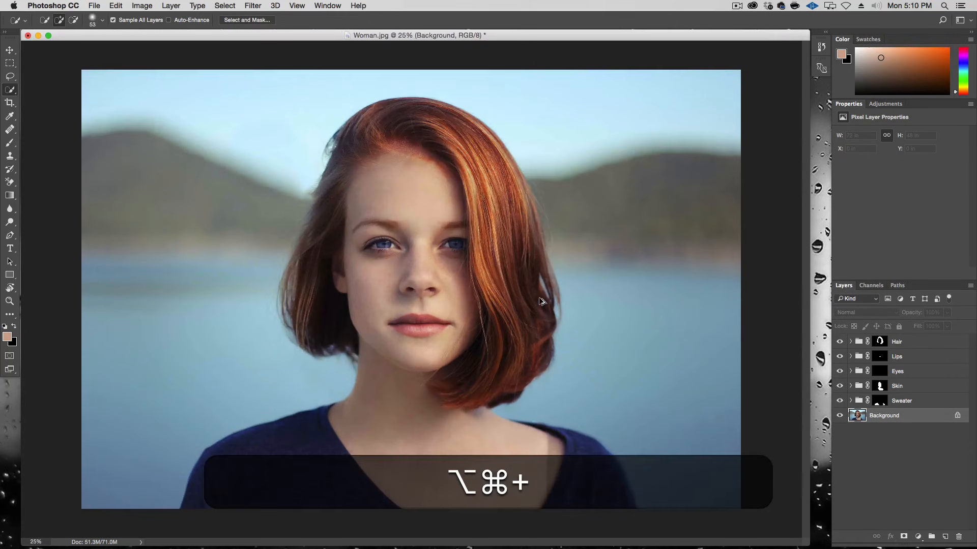
mouse_move(606, 429)
mouse_down()
mouse_move(669, 385)
mouse_move(650, 233)
mouse_move(529, 86)
mouse_move(356, 72)
mouse_move(133, 138)
mouse_move(114, 337)
mouse_up()
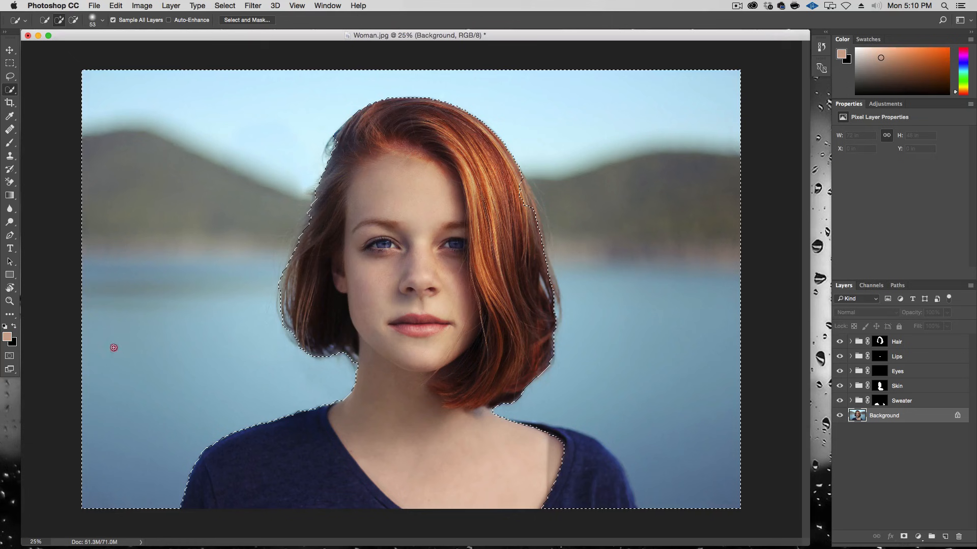
key(alt)
mouse_move(602, 514)
mouse_down()
mouse_move(587, 452)
mouse_move(576, 460)
mouse_up()
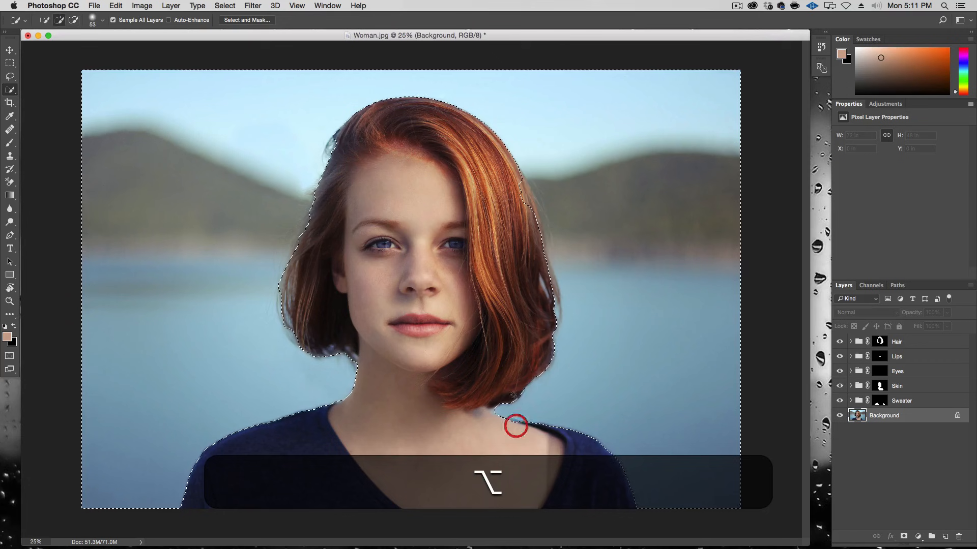
drag(520, 188, 533, 211)
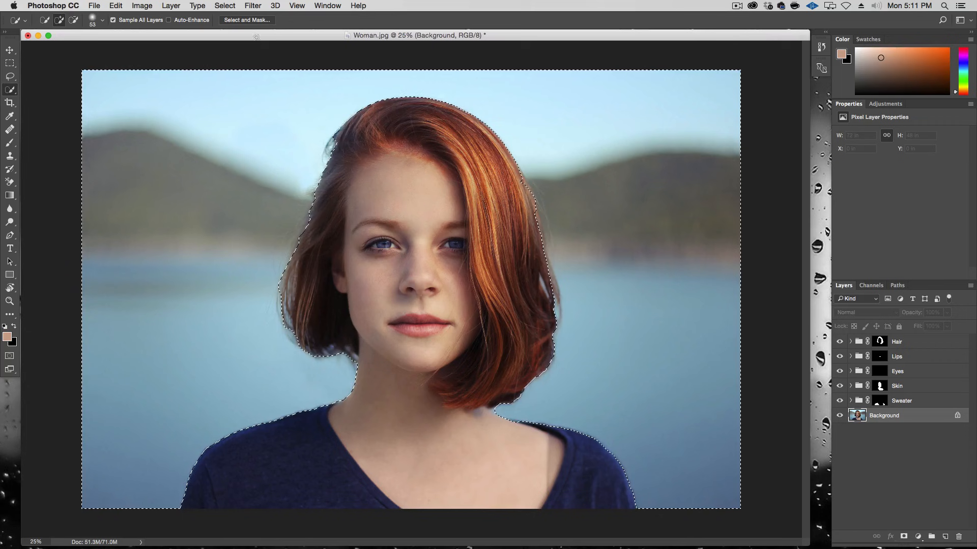
Step: Refine the background selection in Select and Mask using Overlay view, brushing the hair edges and setting Feather to 1.0 px
click(257, 21)
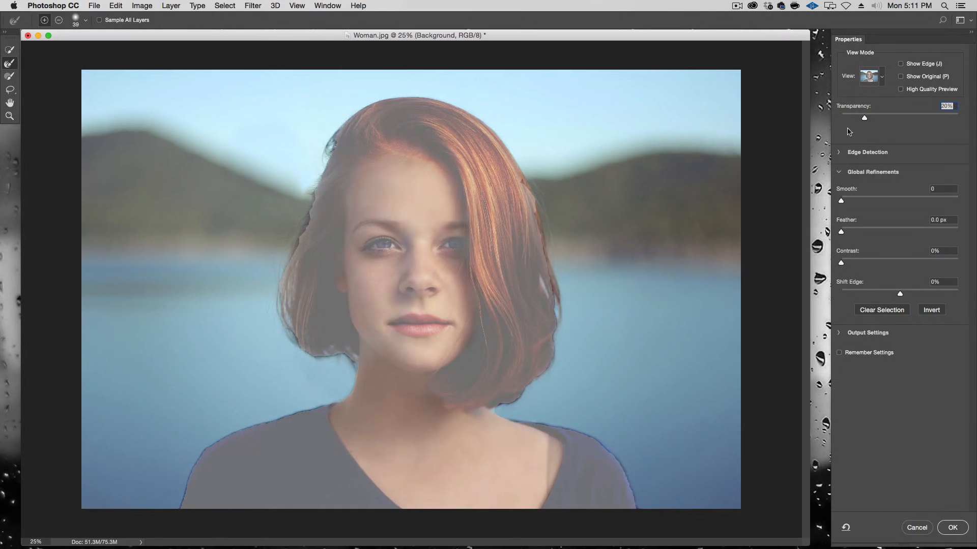
click(881, 78)
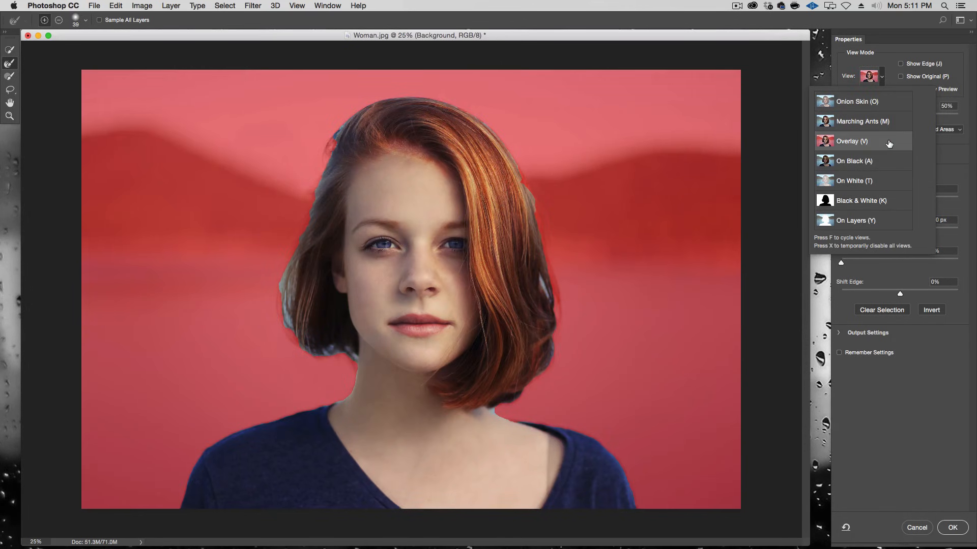
click(890, 57)
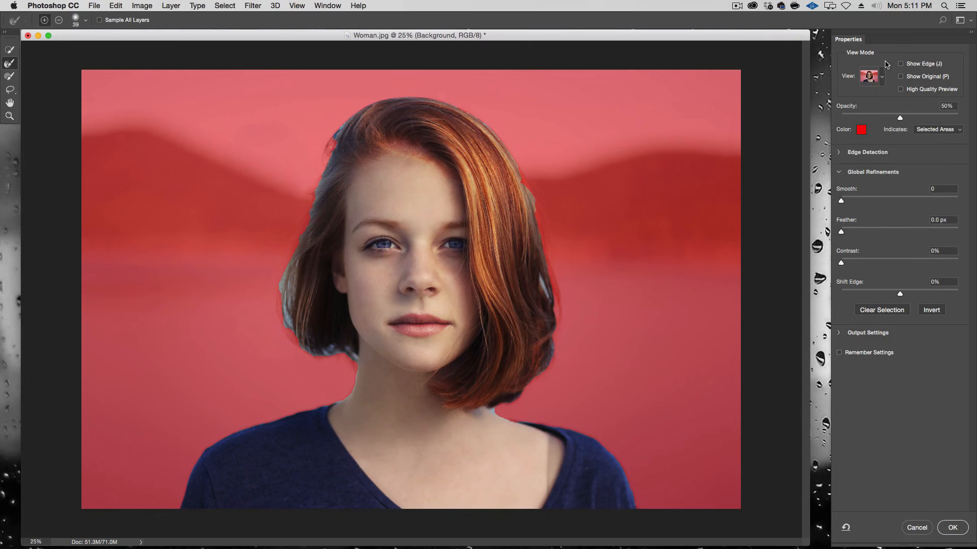
drag(549, 283, 570, 279)
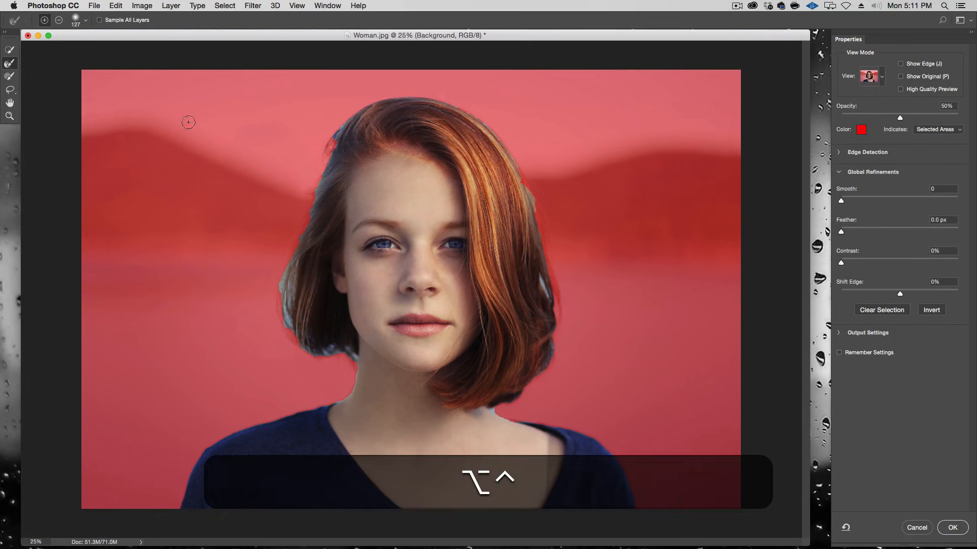
drag(346, 360, 348, 361)
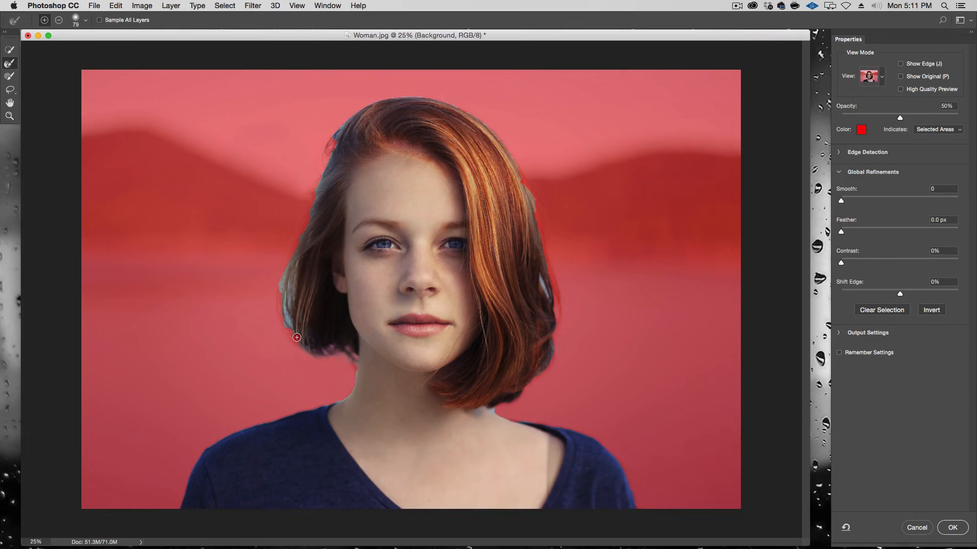
mouse_move(295, 336)
mouse_down()
mouse_move(304, 338)
mouse_move(292, 321)
mouse_move(289, 270)
mouse_move(330, 139)
mouse_move(356, 98)
mouse_move(443, 89)
mouse_move(507, 129)
mouse_move(552, 278)
mouse_move(550, 326)
mouse_move(529, 383)
mouse_move(497, 409)
mouse_up()
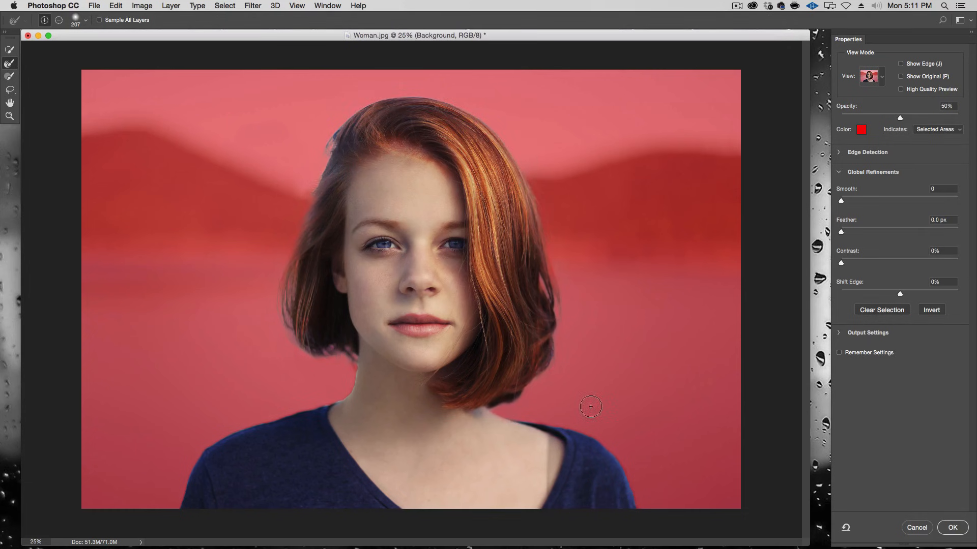
mouse_move(591, 405)
ctrl+alt+mouse_down()
mouse_move(522, 421)
mouse_move(568, 422)
mouse_move(607, 443)
mouse_move(641, 514)
ctrl+alt+mouse_up()
mouse_move(358, 364)
mouse_down()
mouse_move(336, 400)
mouse_move(223, 432)
mouse_up()
click(849, 234)
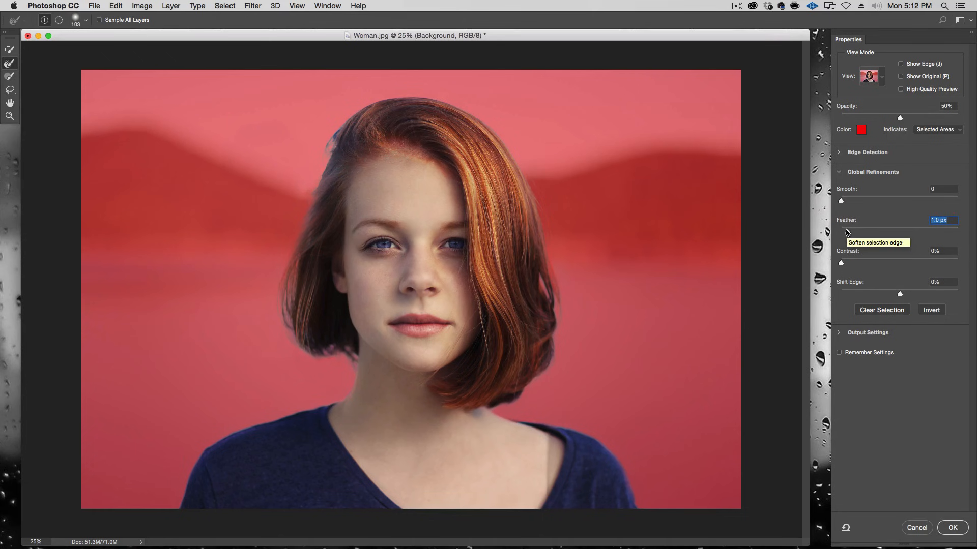
click(952, 528)
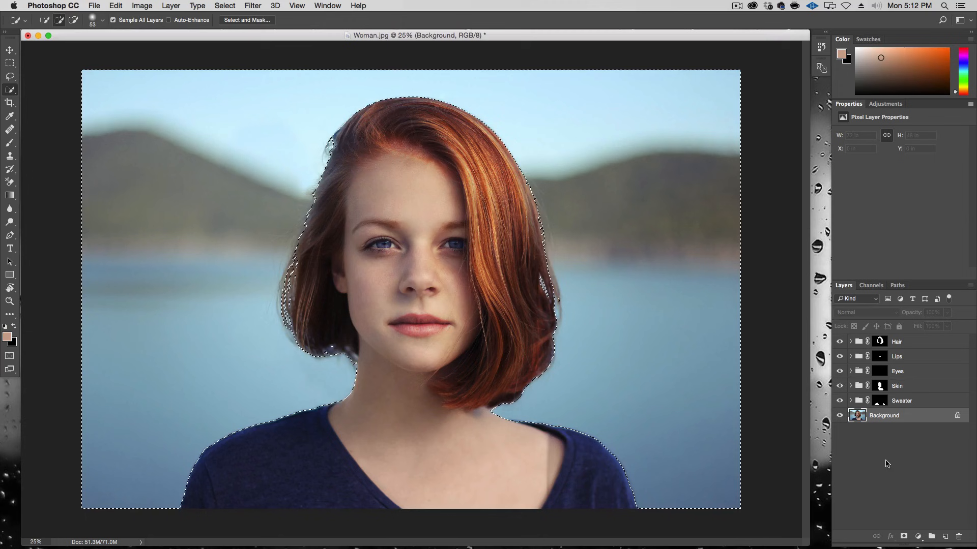
Step: Create a new layer group and name it Background
click(931, 536)
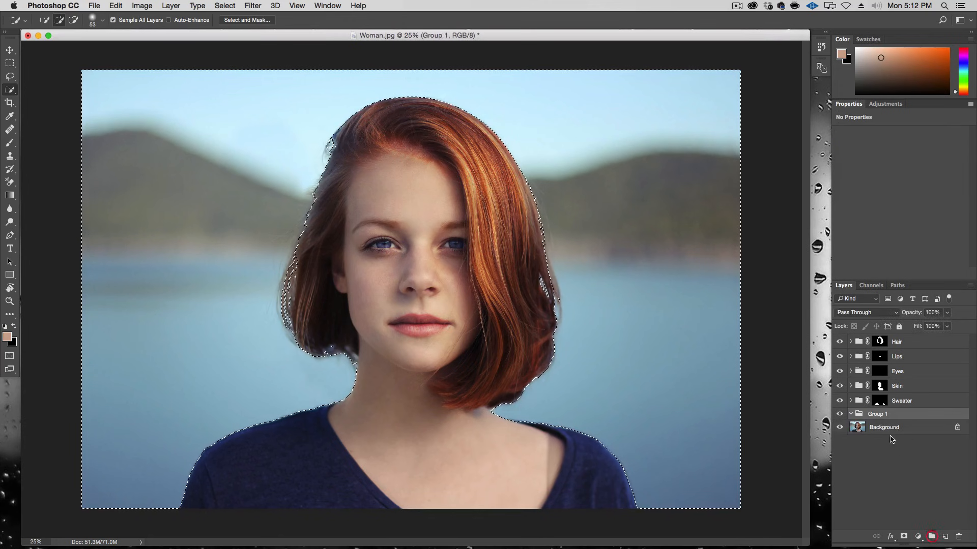
double_click(878, 414)
text(Background)
key(Return)
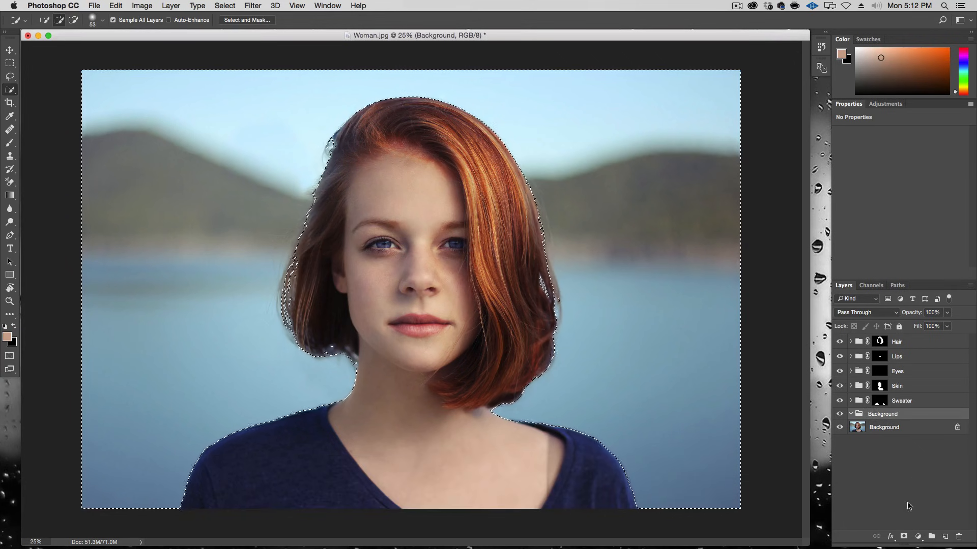
Step: Mask the Background group with the current selection and add a Curves adjustment raising the RGB midpoint
click(904, 536)
click(918, 536)
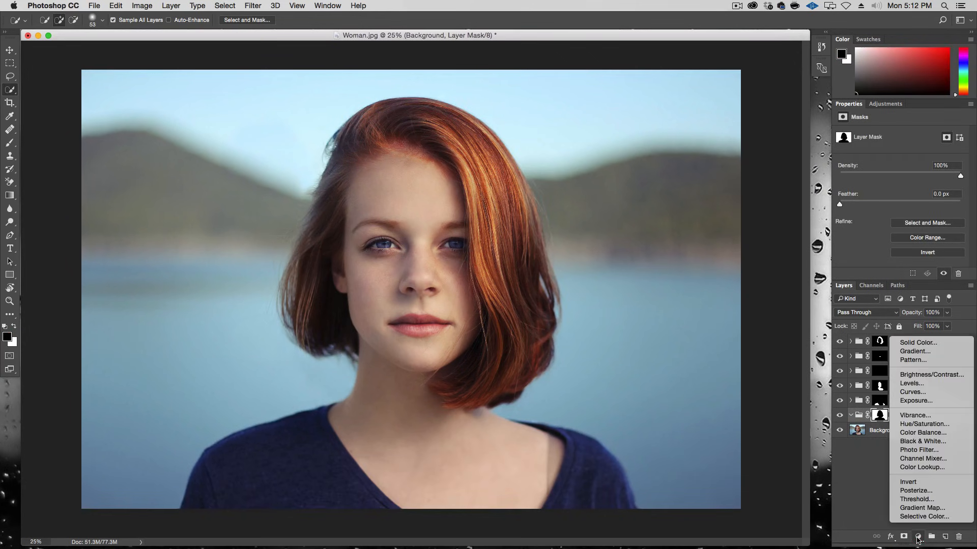
click(931, 392)
drag(899, 217, 897, 194)
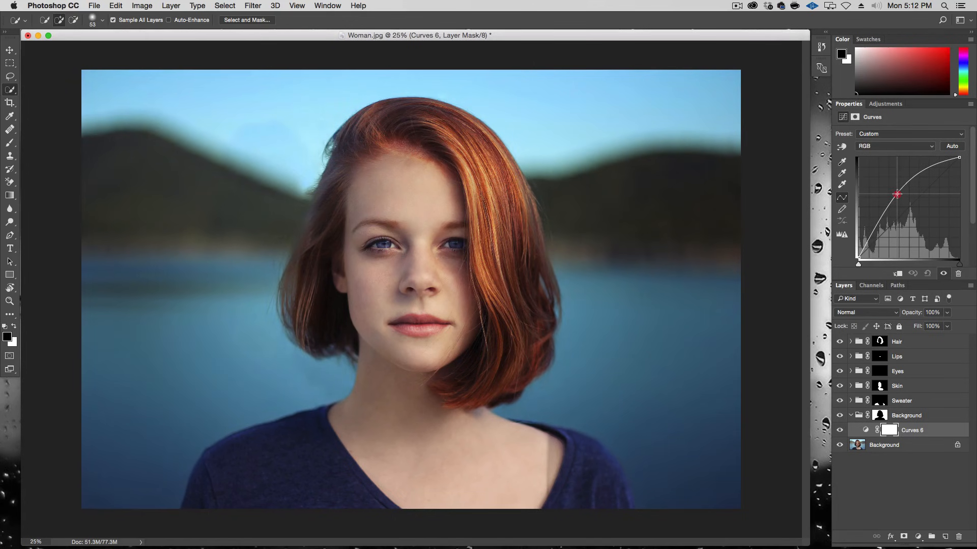
drag(898, 194, 897, 197)
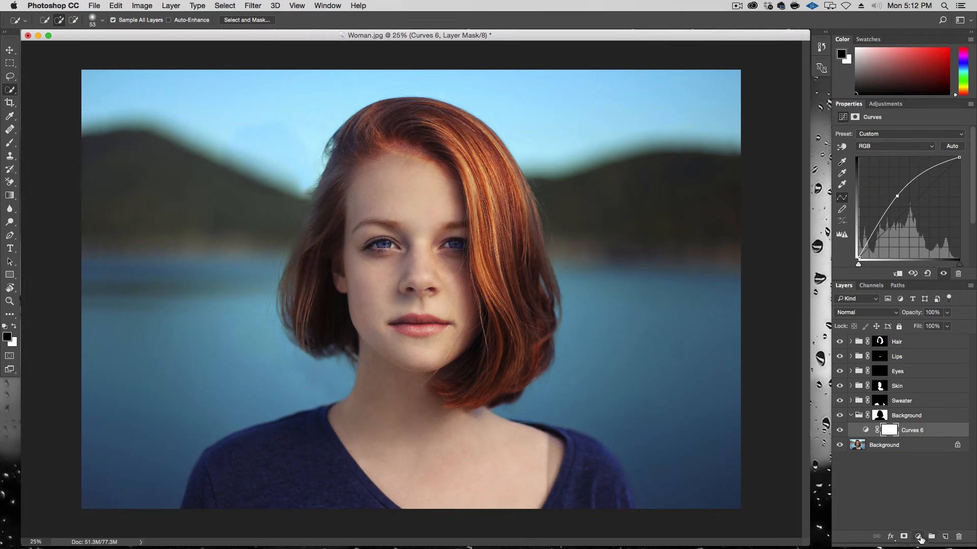
Step: Add a Vibrance adjustment to the Background group with Vibrance +36 and Saturation +17
click(919, 537)
click(939, 416)
mouse_move(903, 162)
mouse_down()
mouse_move(914, 144)
mouse_move(913, 163)
mouse_up()
click(922, 145)
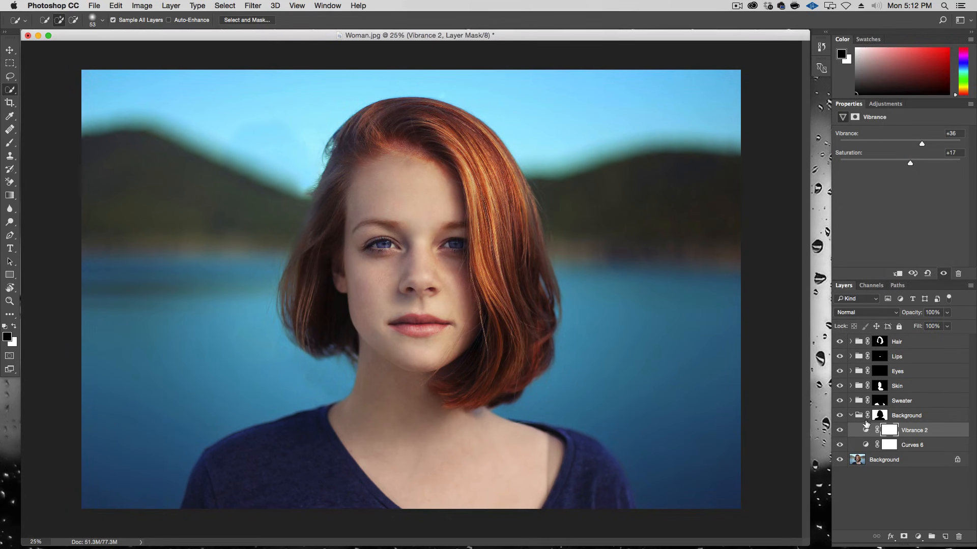
Step: Toggle the Background group's visibility to compare the background before and after
click(840, 417)
click(840, 417)
click(839, 418)
click(840, 417)
click(840, 417)
click(840, 417)
Step: Set the Background group mask's Feather to 1.3 px and compare the group on and off
click(881, 417)
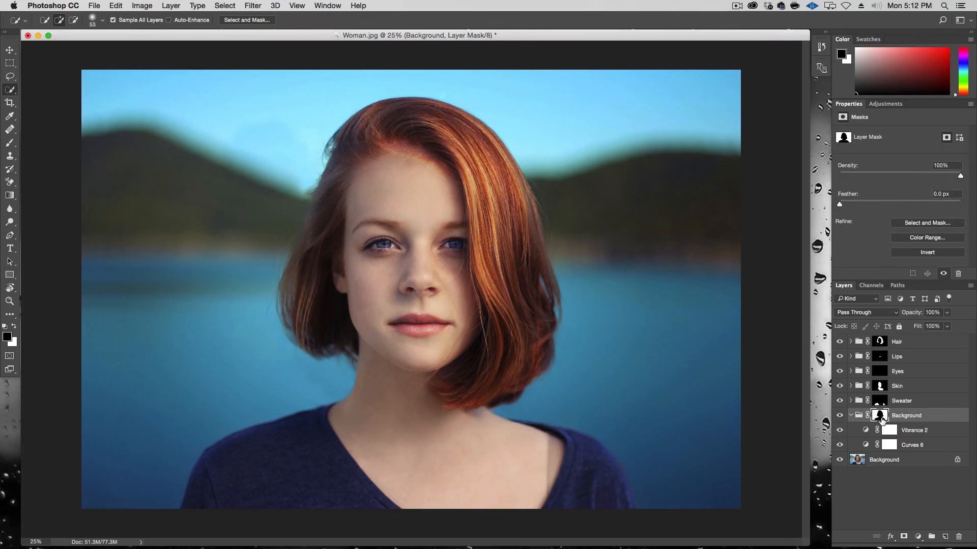
drag(850, 206, 891, 209)
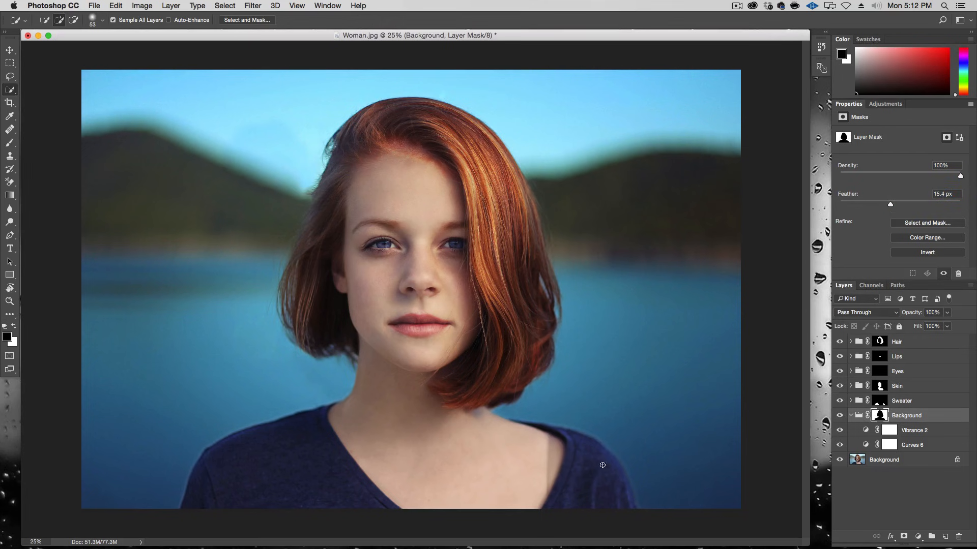
drag(888, 205, 923, 207)
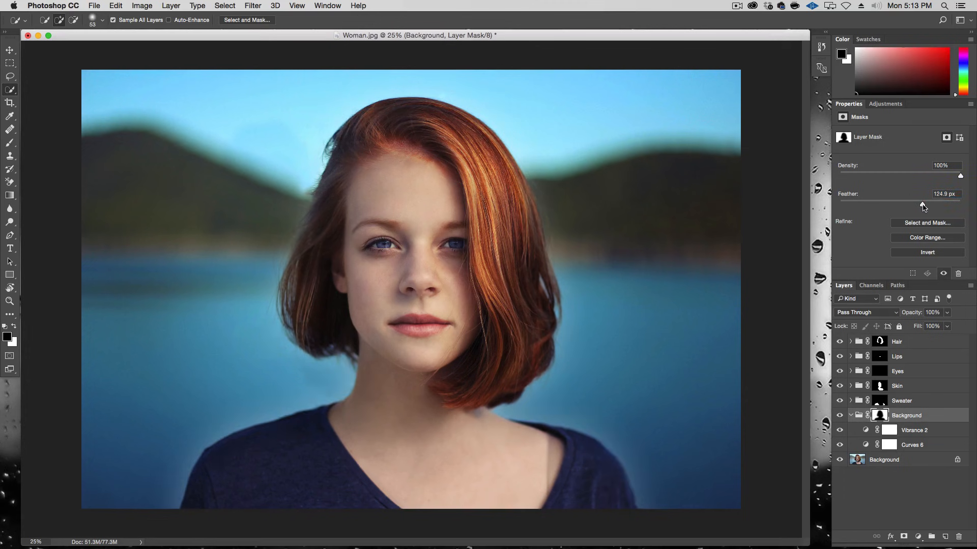
drag(924, 205, 848, 205)
click(839, 416)
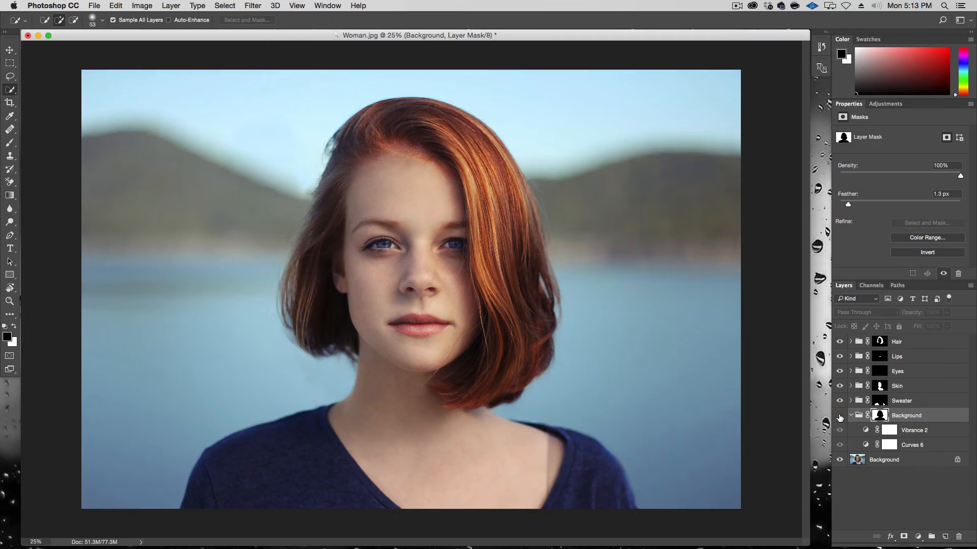
click(840, 416)
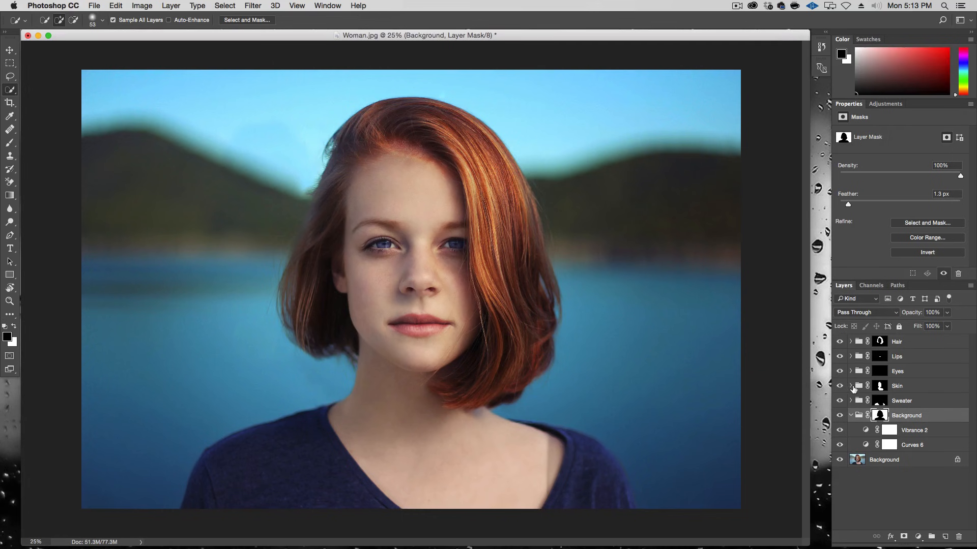
Step: Collapse the Background group and set the Skin group's colour fill layer opacity to 30%
click(849, 416)
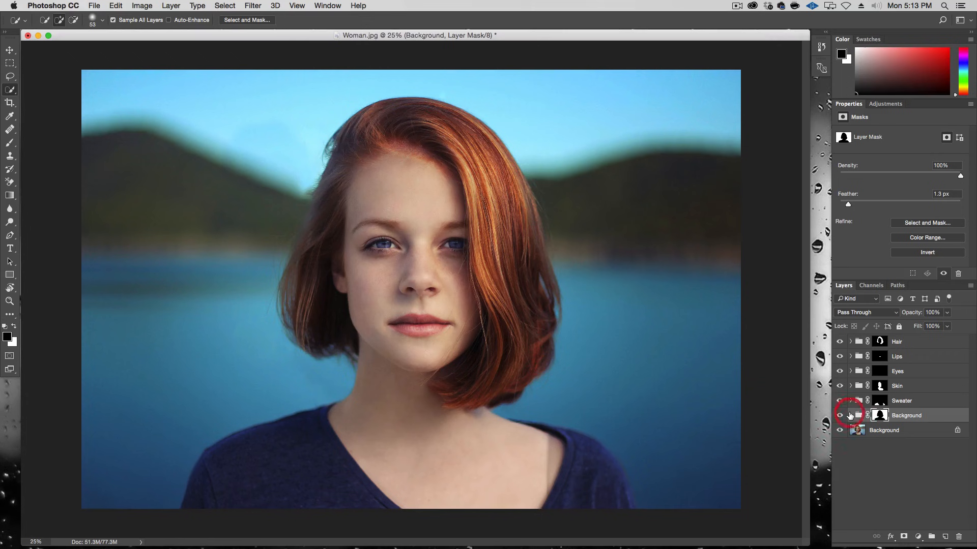
click(840, 387)
click(840, 387)
click(850, 386)
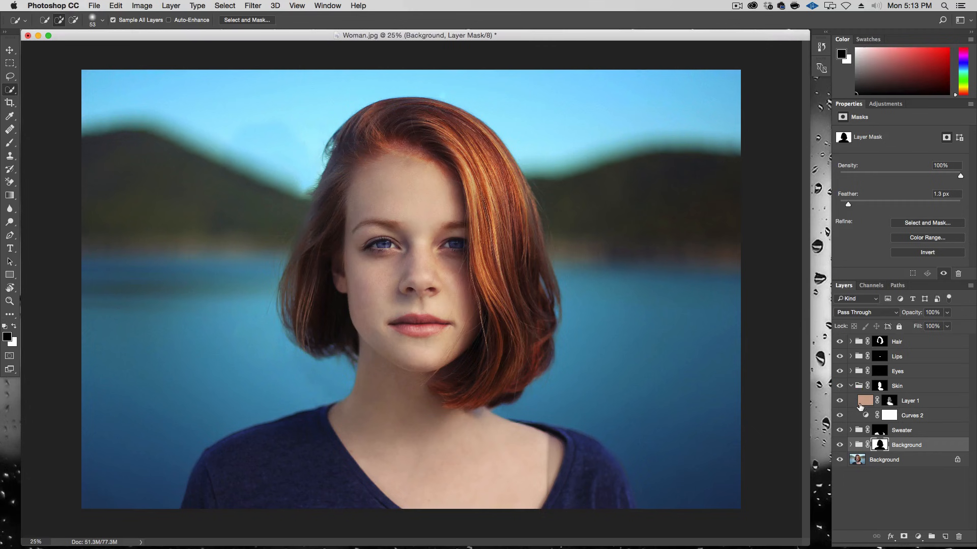
click(865, 402)
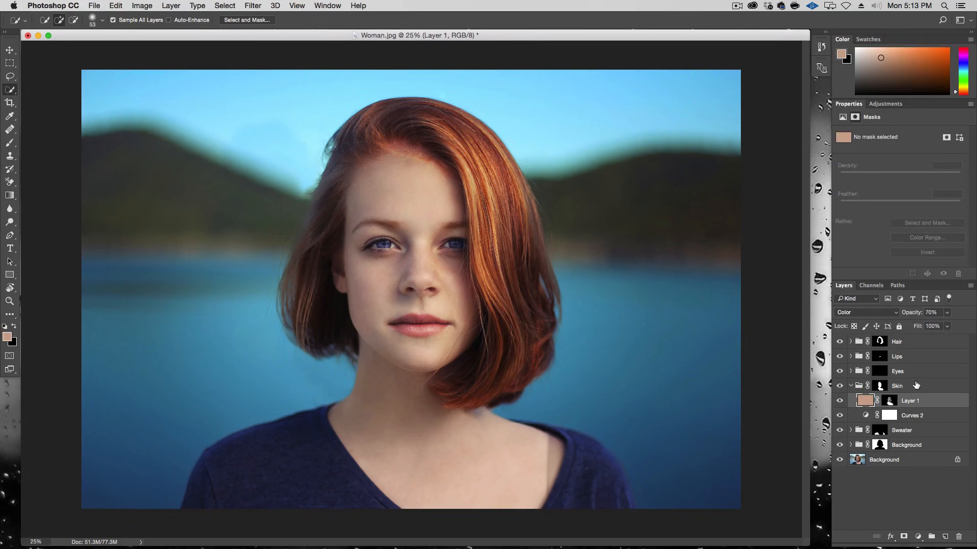
key(v)
key(3)
key(0)
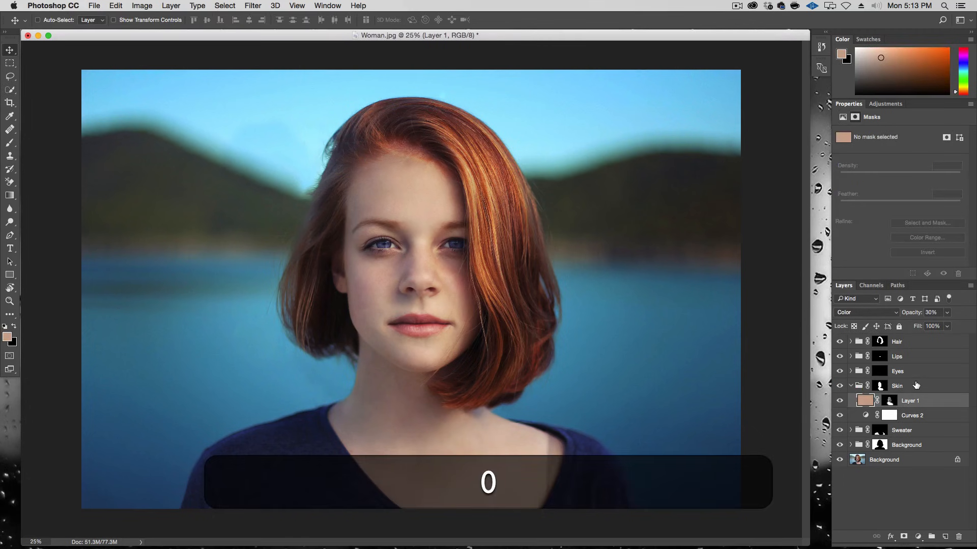
Step: Toggle the Skin group's Curves 2 layer on and off to compare the skin tone
click(836, 416)
click(836, 416)
click(836, 415)
click(836, 416)
click(836, 415)
click(836, 415)
click(838, 416)
click(839, 416)
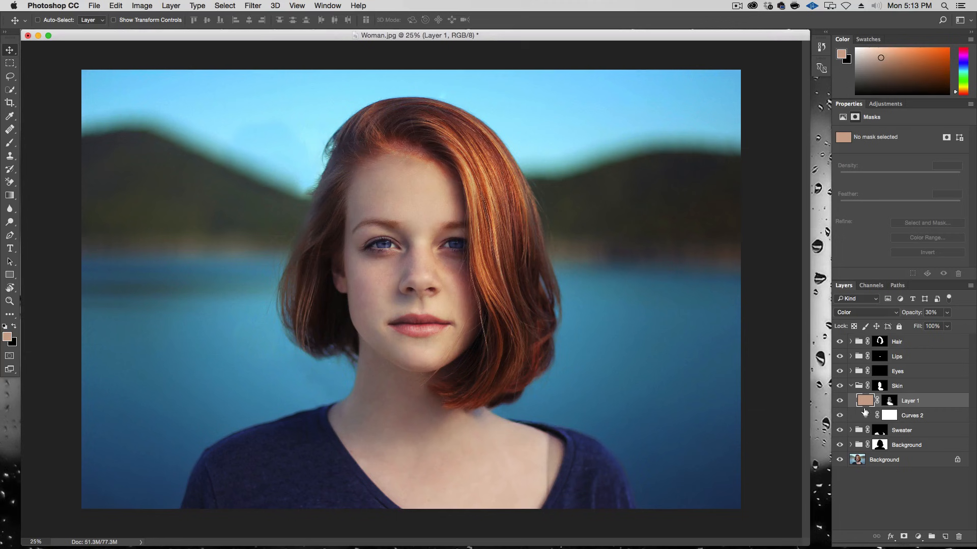
Step: Add a Curves adjustment at the top of the Skin group, nudging the RGB and Blue curves slightly
click(918, 536)
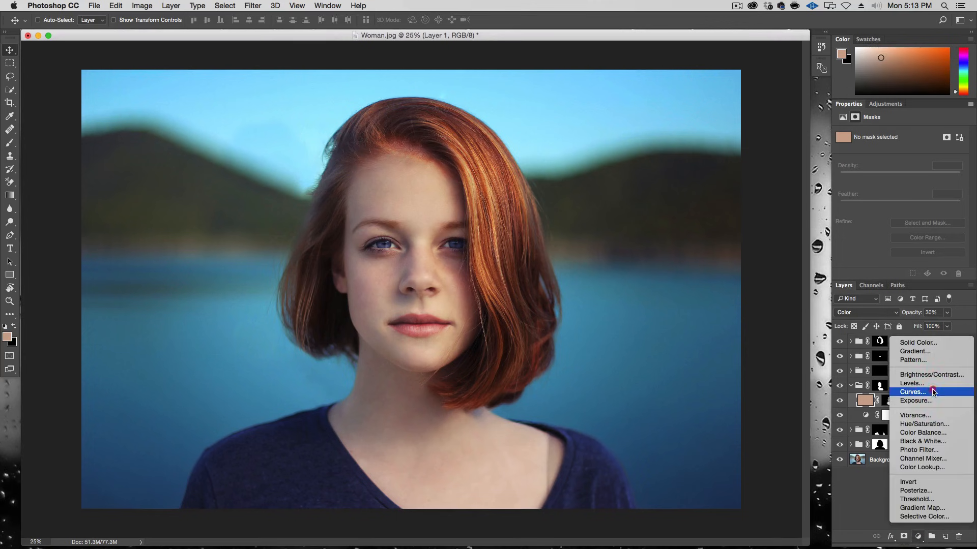
click(924, 391)
drag(889, 226, 889, 231)
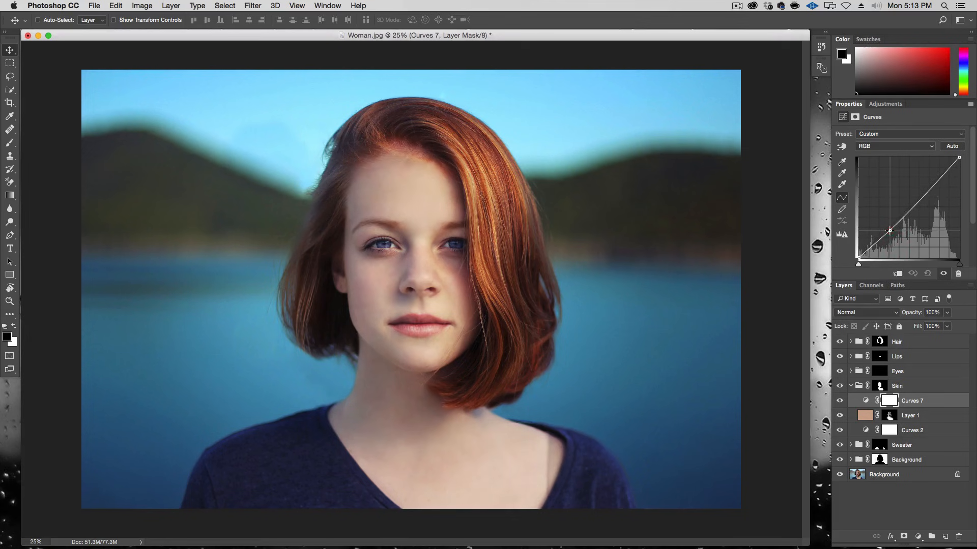
click(896, 146)
click(892, 169)
drag(905, 211, 905, 209)
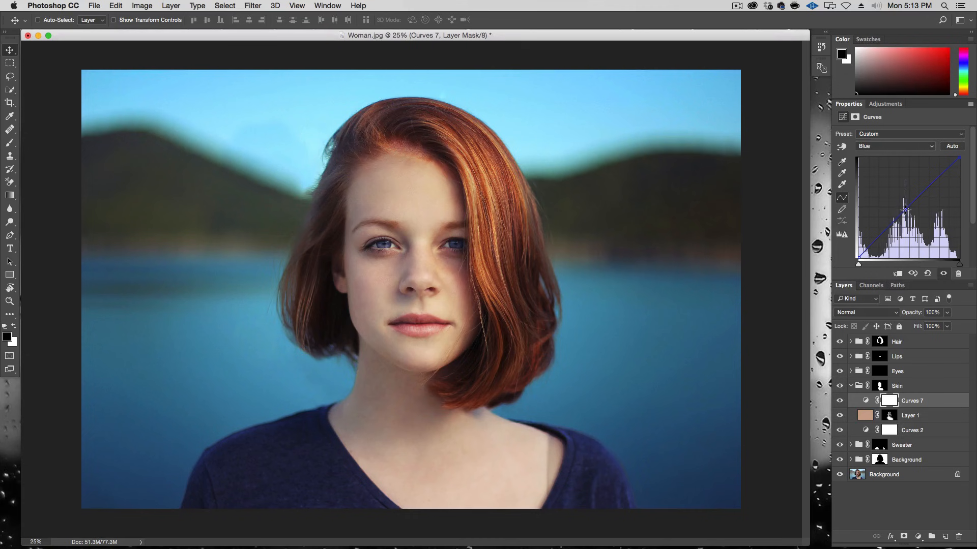
click(970, 105)
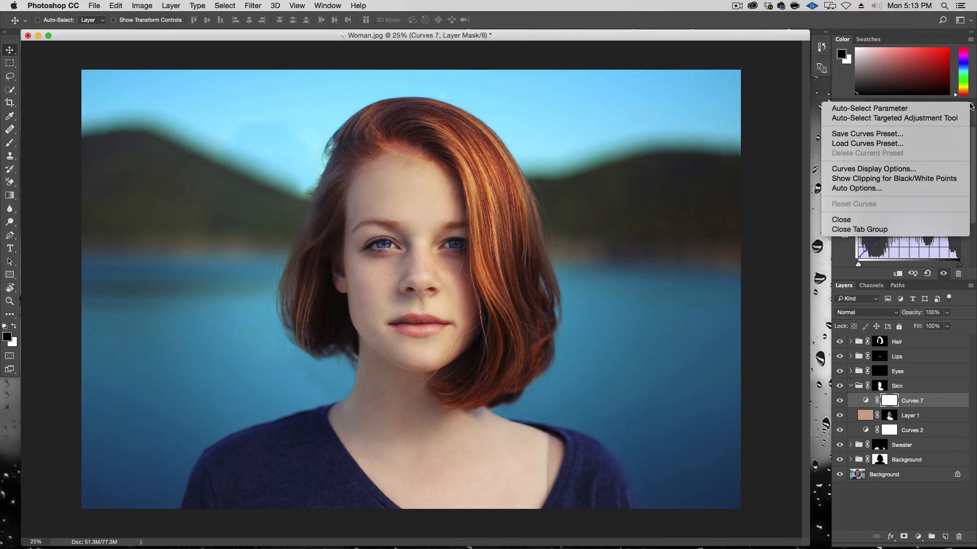
click(970, 105)
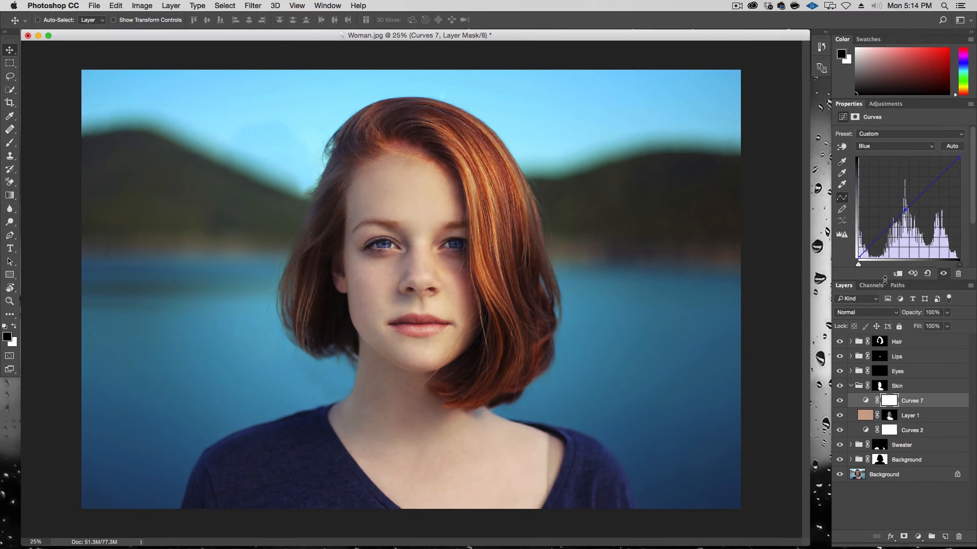
drag(885, 280, 885, 296)
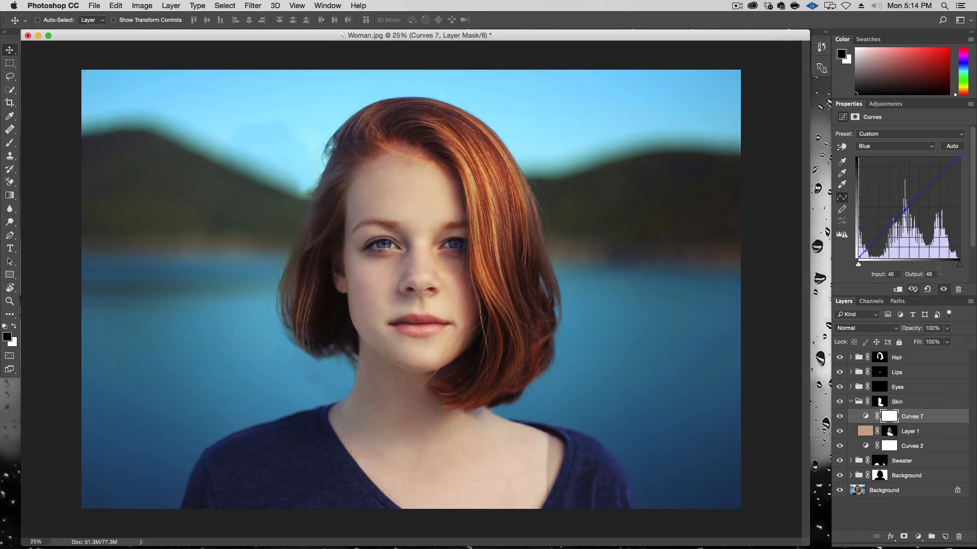
Step: Toggle the new skin Curves layer on and off to compare its effect
click(839, 416)
click(839, 417)
click(840, 416)
click(839, 416)
click(839, 417)
click(840, 416)
click(746, 321)
click(840, 417)
click(840, 416)
click(840, 416)
click(840, 417)
Step: Collapse the Skin group and add a new layer in the Hair group set to Color blend mode
click(851, 404)
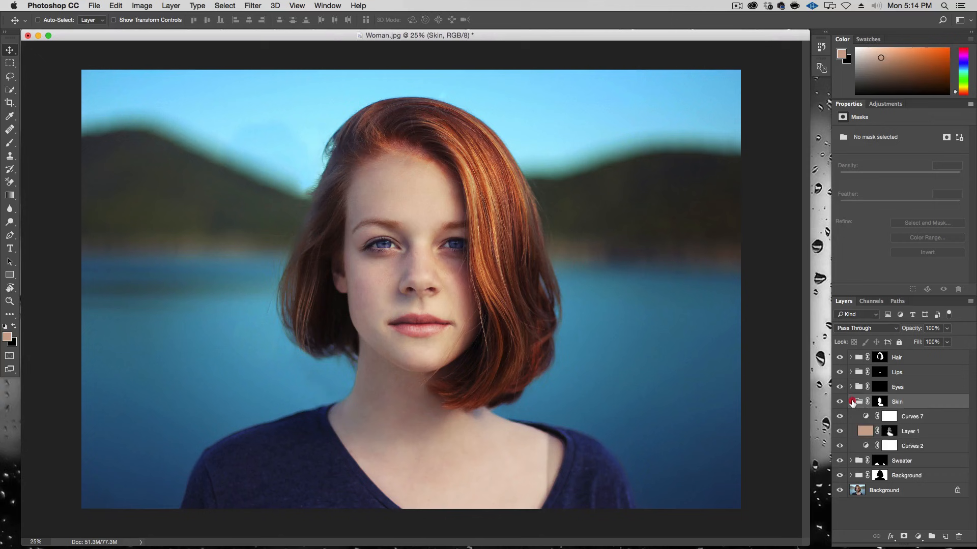
click(852, 402)
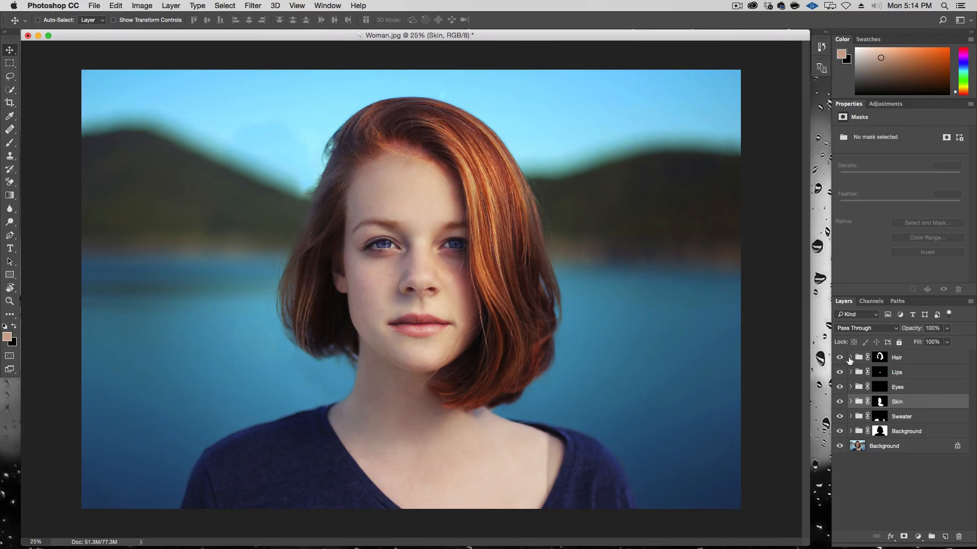
click(849, 358)
click(859, 361)
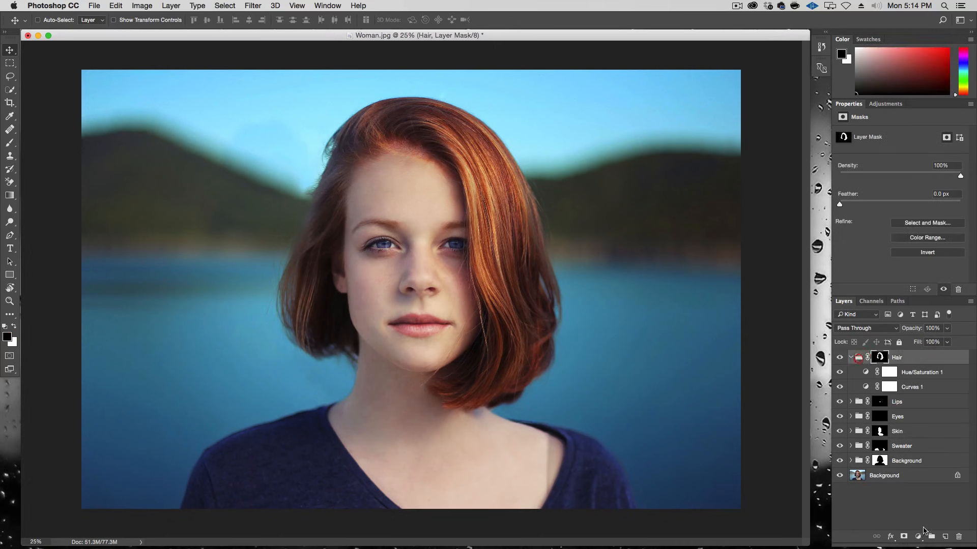
click(944, 536)
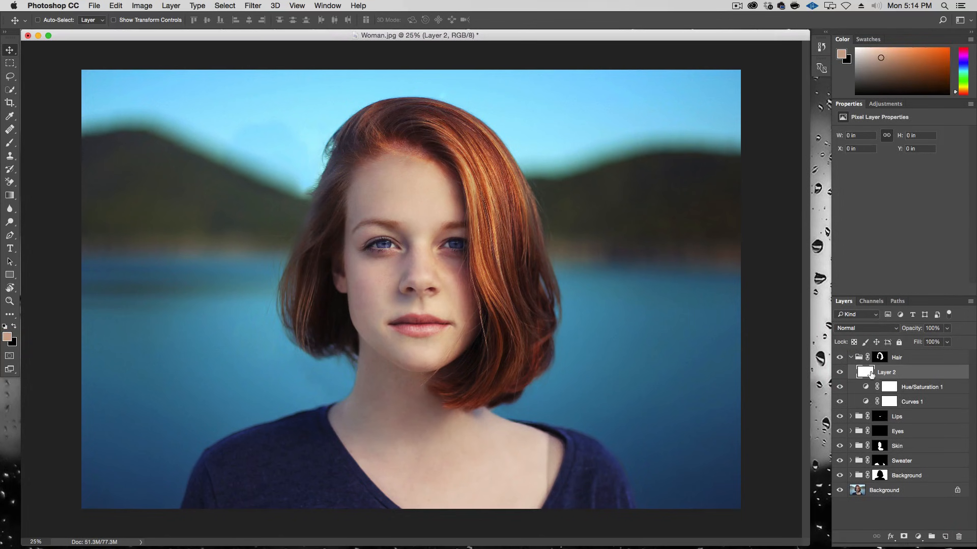
click(870, 330)
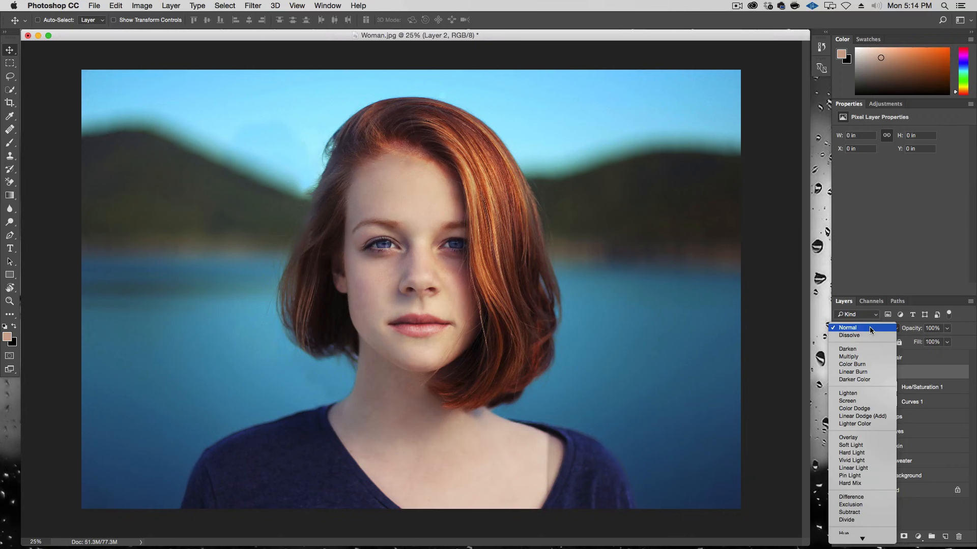
click(865, 532)
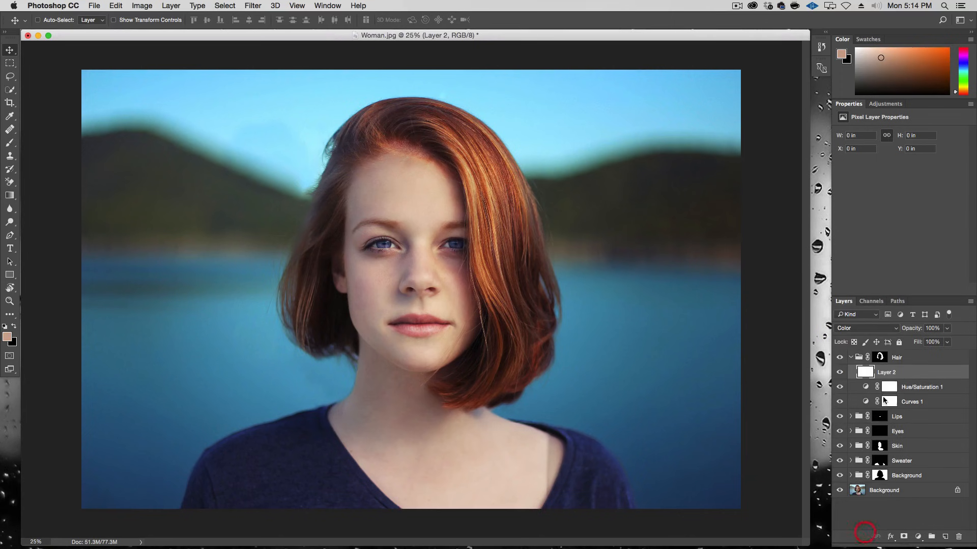
Step: Sample the hair colour, paint it over the hair on the new layer, and set its opacity to 36%
key(i)
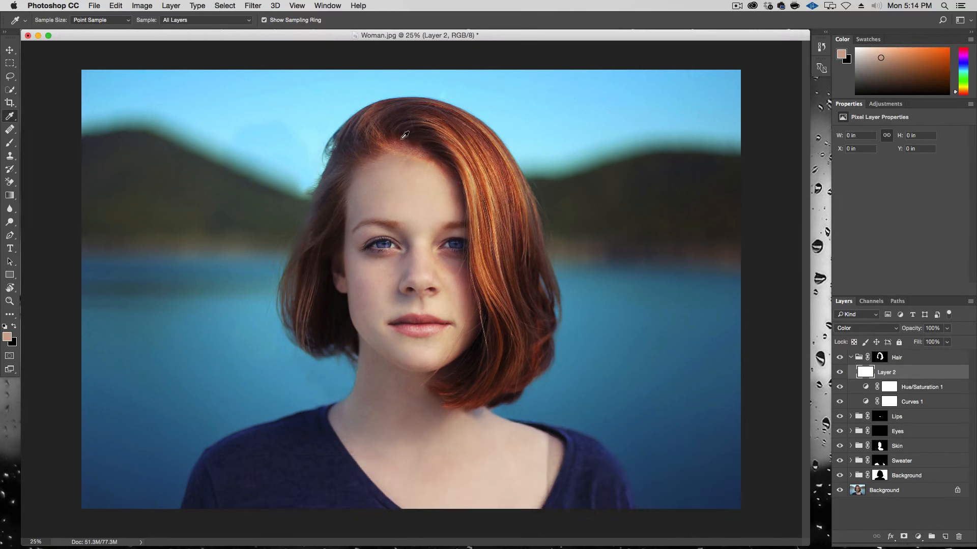
drag(487, 177, 483, 183)
key(b)
mouse_move(296, 294)
mouse_down()
mouse_move(309, 265)
mouse_move(358, 248)
mouse_move(332, 242)
mouse_move(298, 309)
mouse_move(298, 330)
mouse_move(314, 332)
mouse_move(303, 267)
mouse_move(320, 183)
mouse_move(373, 92)
mouse_move(416, 75)
mouse_move(389, 105)
mouse_move(408, 116)
mouse_move(441, 83)
mouse_move(514, 89)
mouse_move(554, 114)
mouse_move(523, 130)
mouse_move(477, 105)
mouse_move(536, 173)
mouse_move(584, 326)
mouse_move(529, 417)
mouse_move(450, 360)
mouse_move(466, 338)
mouse_move(463, 318)
mouse_move(454, 343)
mouse_up()
drag(298, 322, 318, 331)
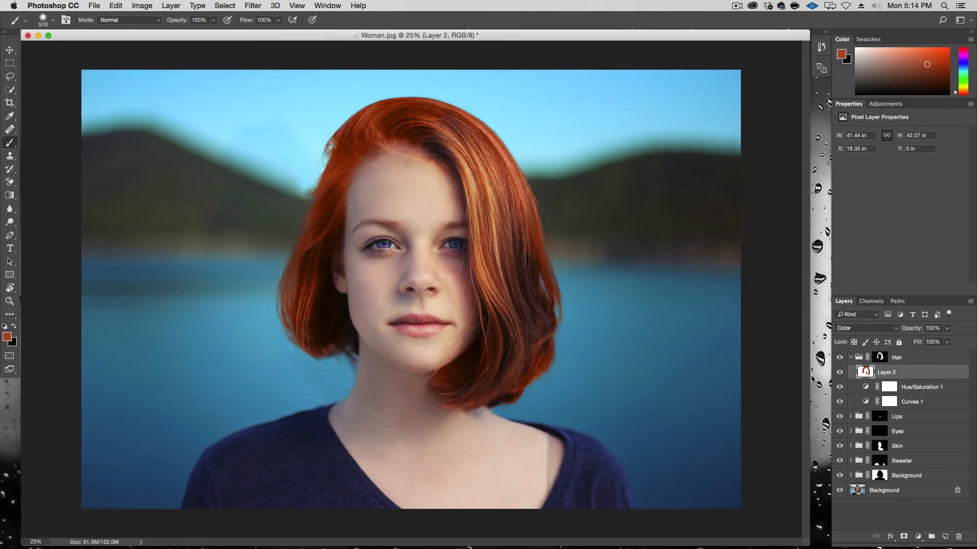
click(947, 328)
drag(947, 341, 924, 345)
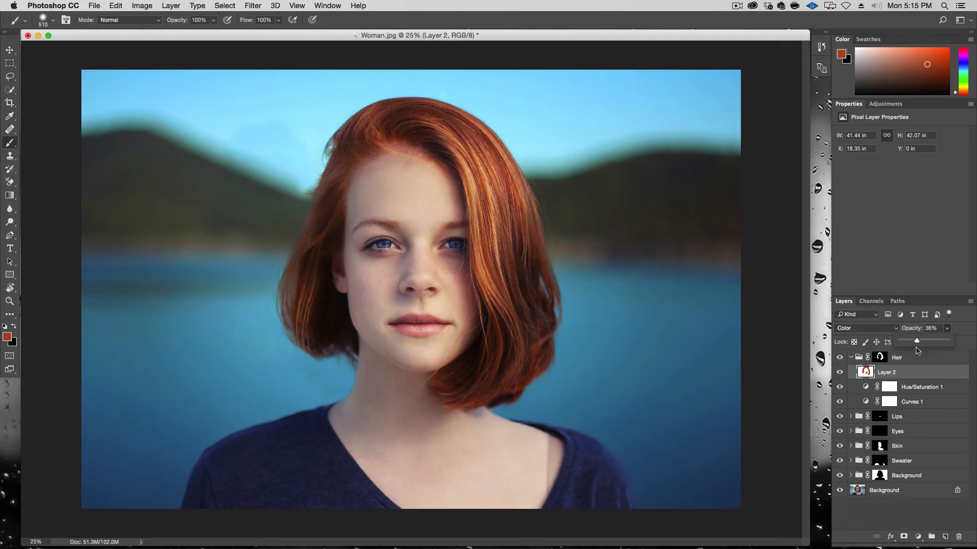
Step: Add a mask to the hair colour layer and paint out the colour along the face and hair edges
click(904, 537)
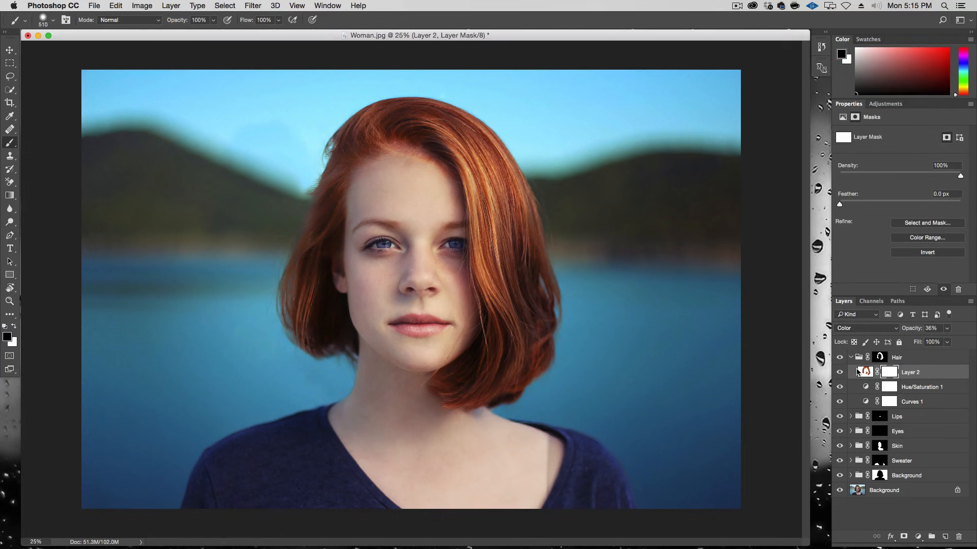
drag(385, 231, 383, 232)
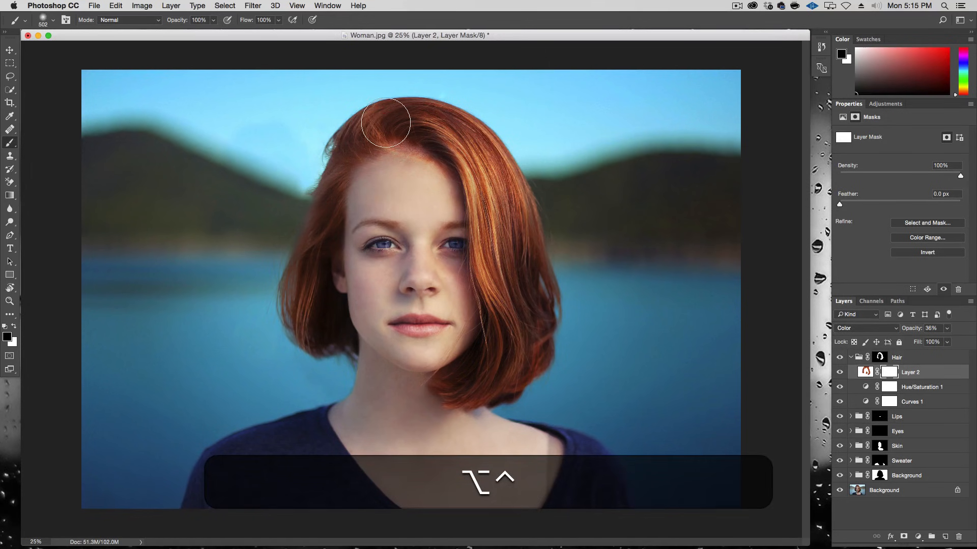
mouse_move(396, 169)
mouse_down()
mouse_move(375, 170)
mouse_move(340, 232)
mouse_move(354, 319)
mouse_move(314, 322)
mouse_move(332, 344)
mouse_move(384, 365)
mouse_up()
drag(383, 170, 408, 167)
drag(460, 363, 455, 377)
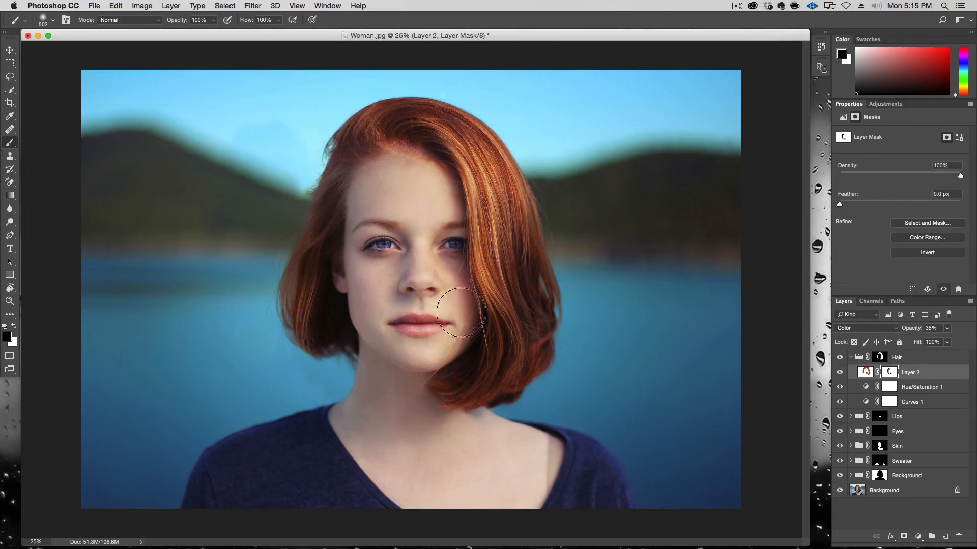
Step: Toggle the hair colour layer on and off to compare the result
click(838, 377)
click(838, 376)
click(838, 377)
click(838, 376)
click(839, 374)
click(839, 375)
click(839, 375)
click(839, 375)
click(839, 375)
click(839, 375)
Step: Collapse the Hair group, duplicate the original Background layer to the top, and toggle it to compare before and after
click(851, 358)
click(851, 359)
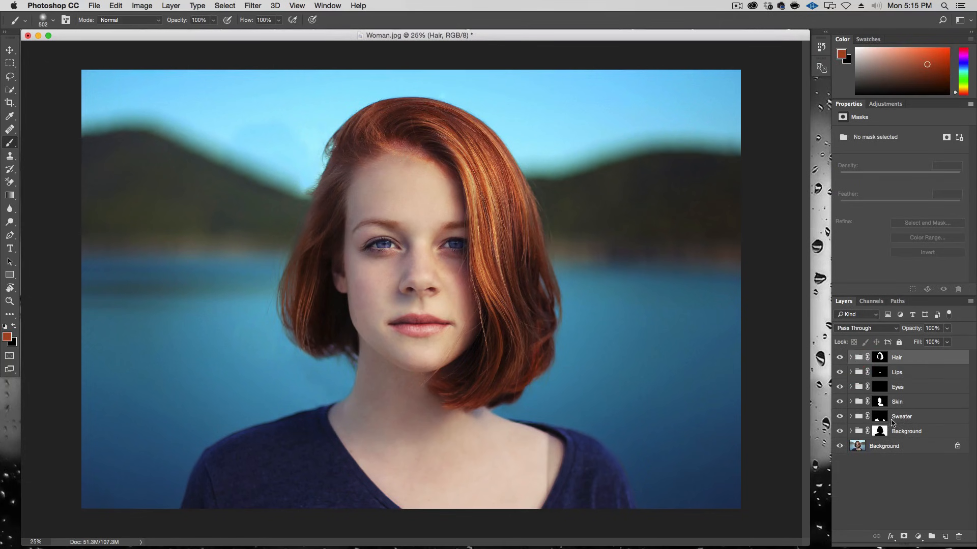
click(911, 447)
key(super+j)
drag(901, 447, 896, 356)
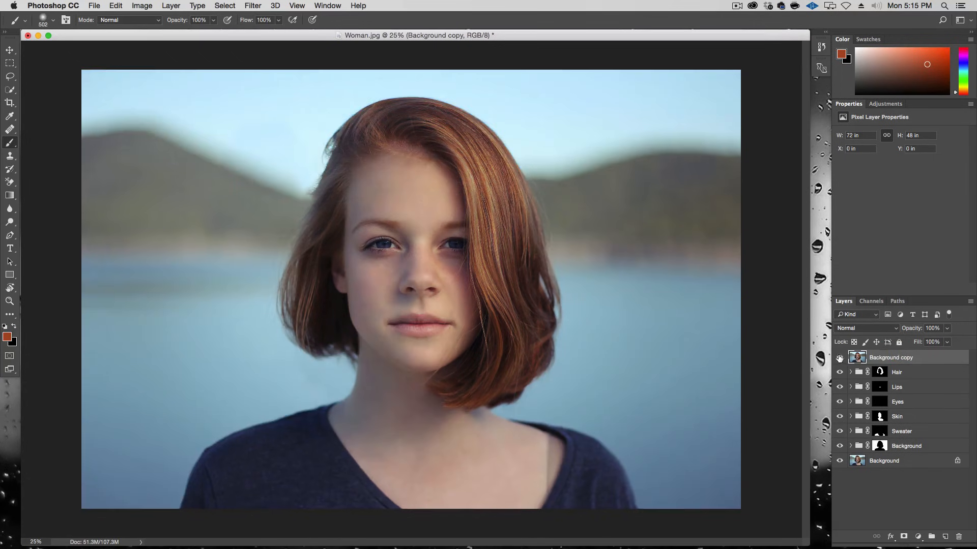
click(838, 358)
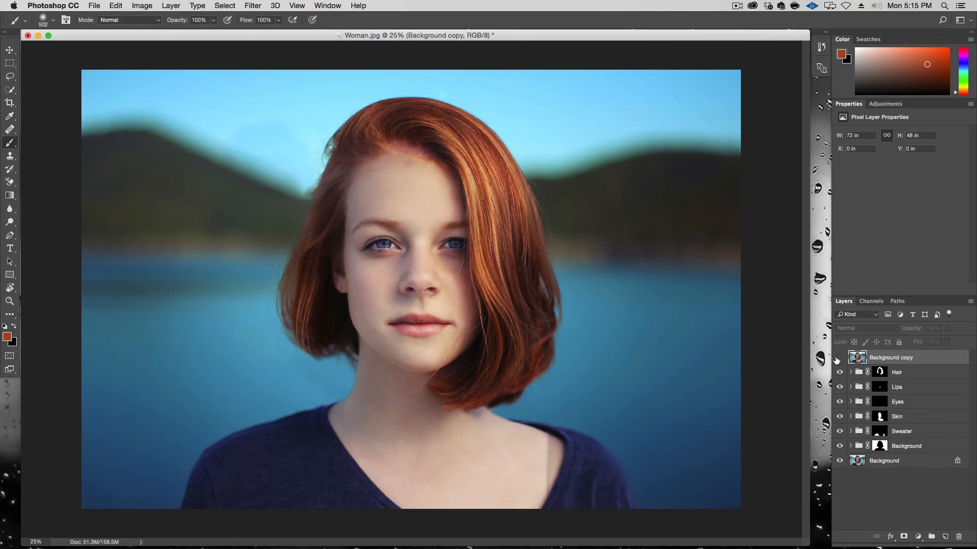
click(838, 358)
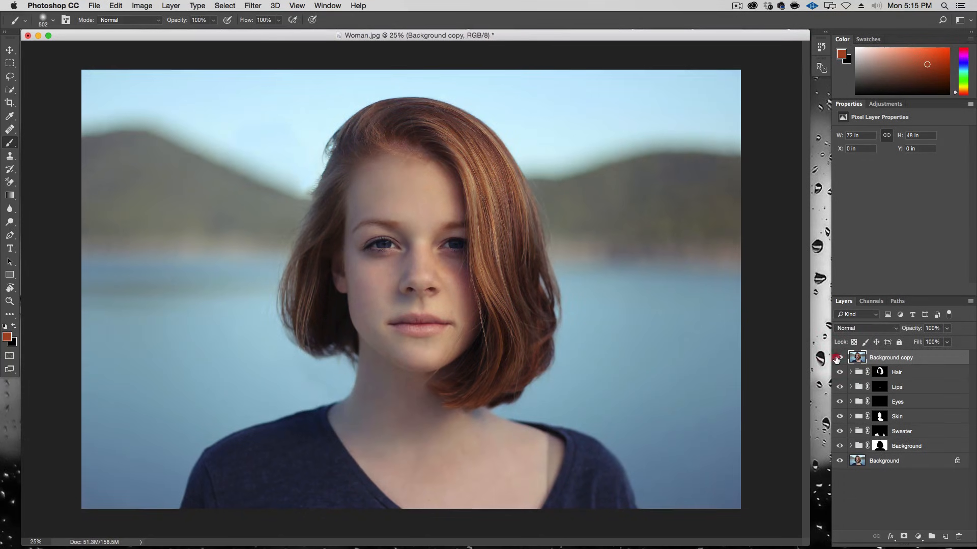